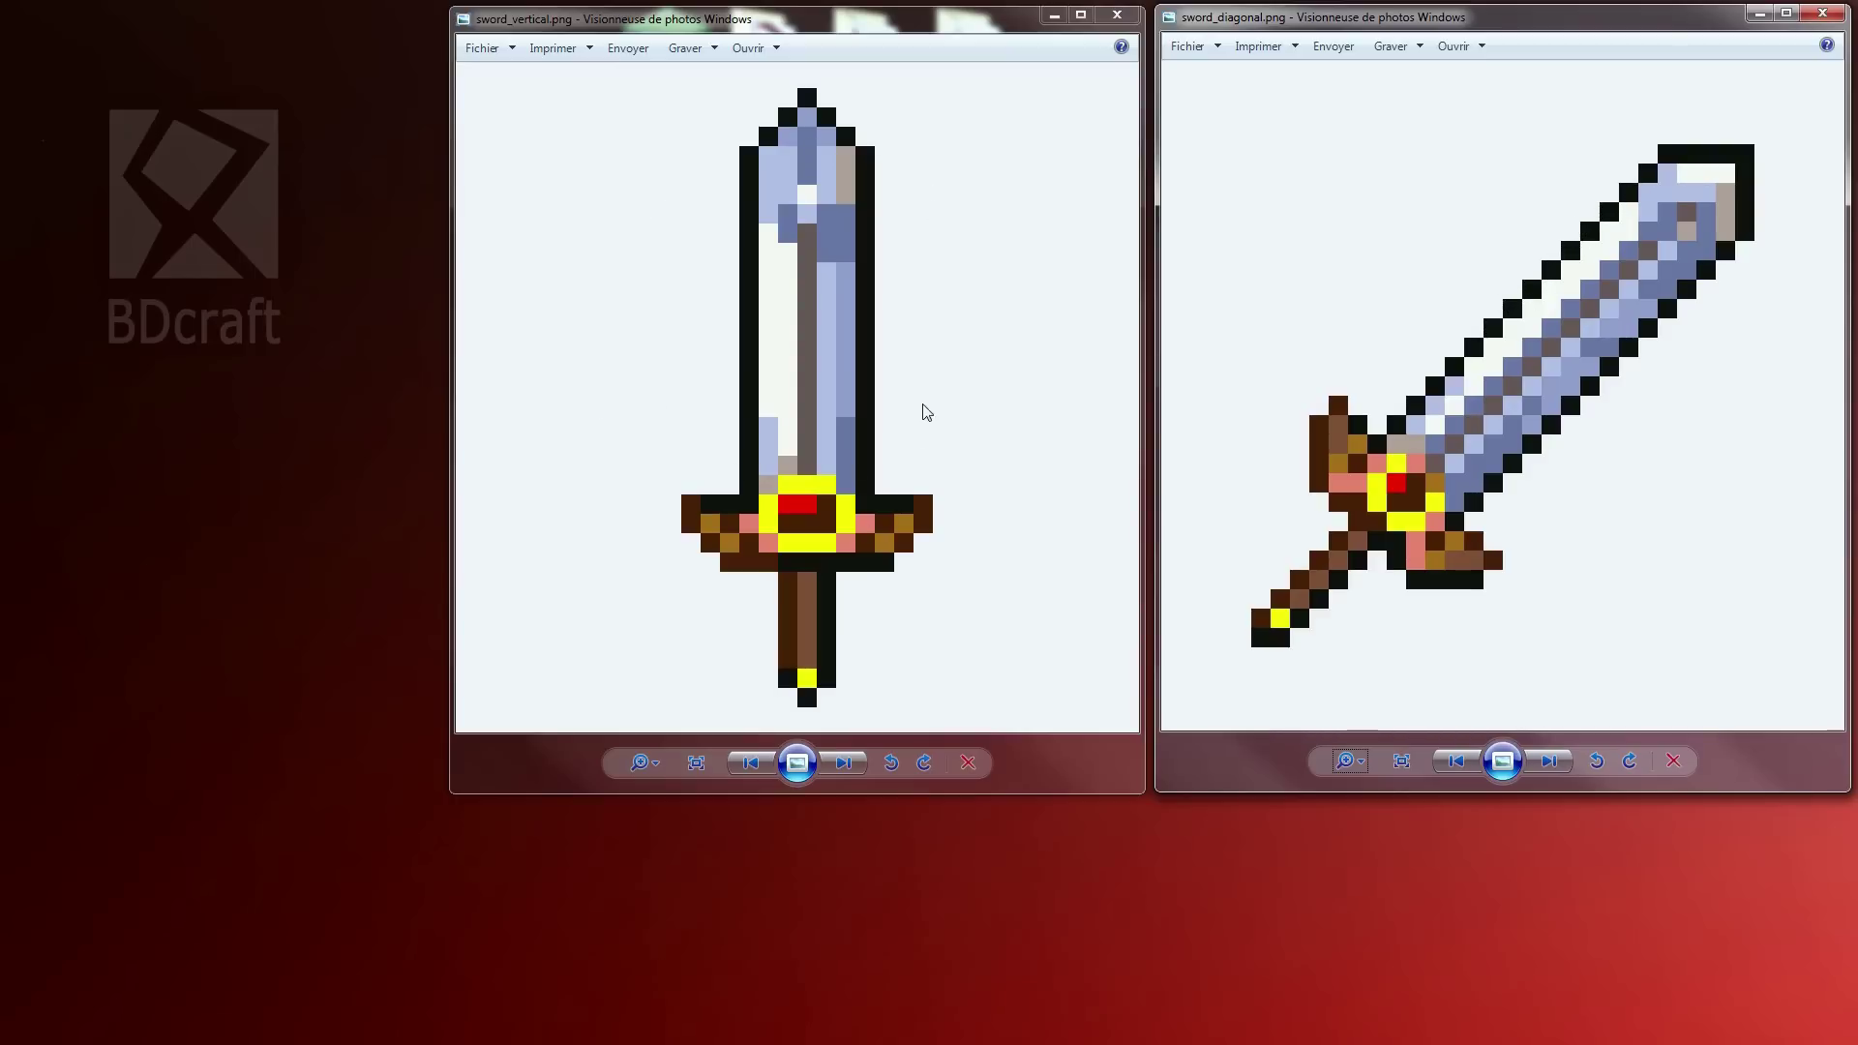
- Close both sword images, launch BDcraft Cubik PRO and choose the maximized workspace with managers
click(1118, 15)
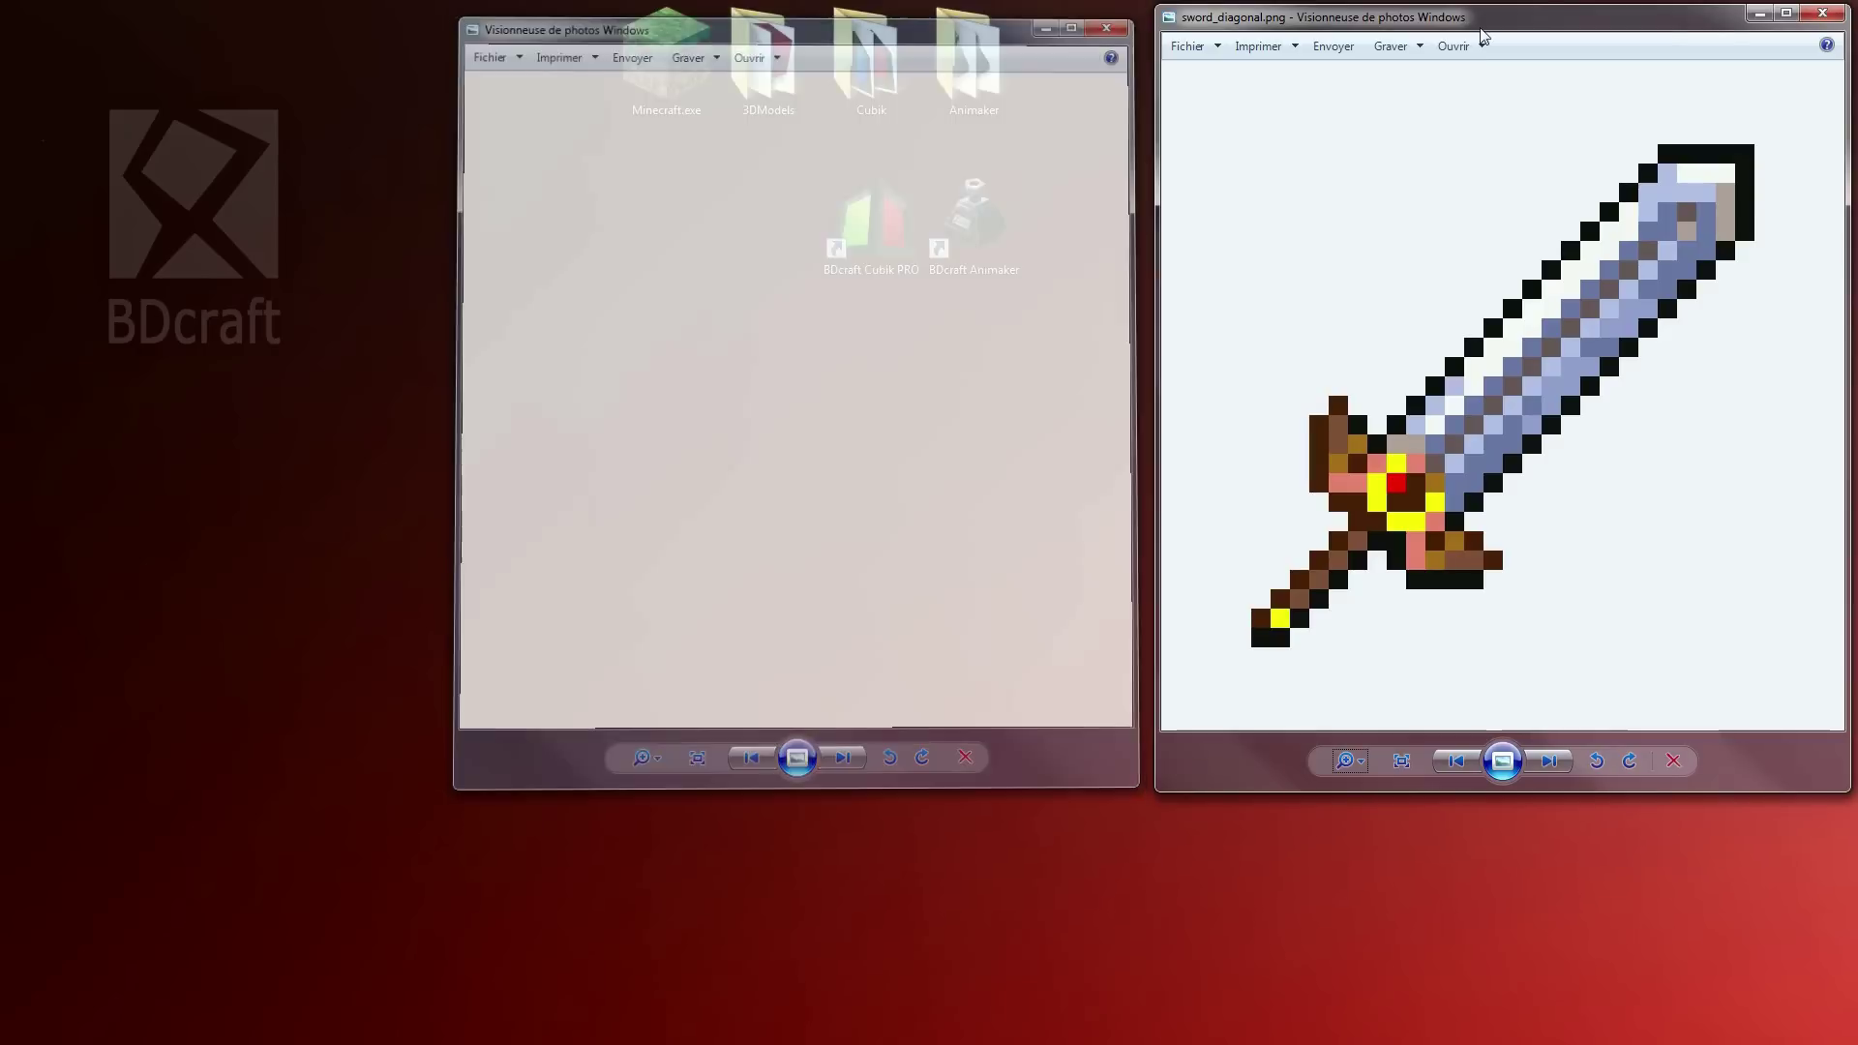
click(1823, 13)
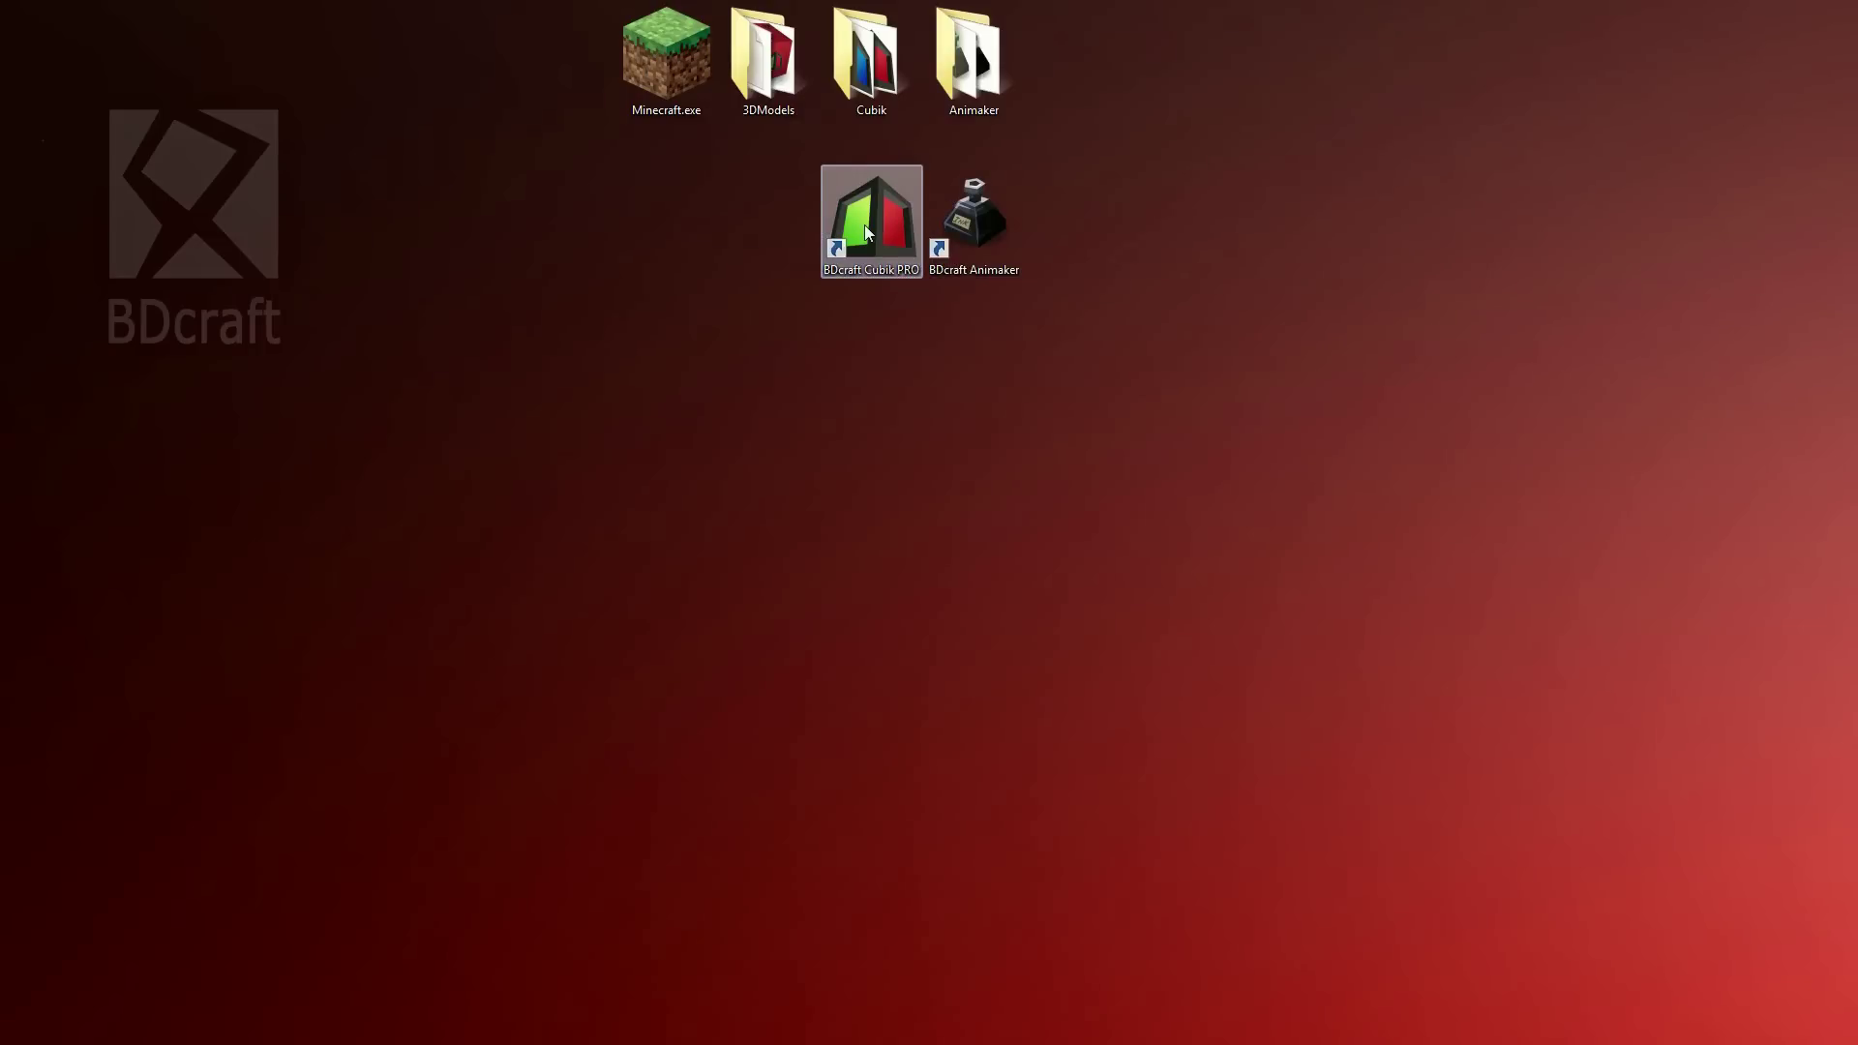
double_click(863, 224)
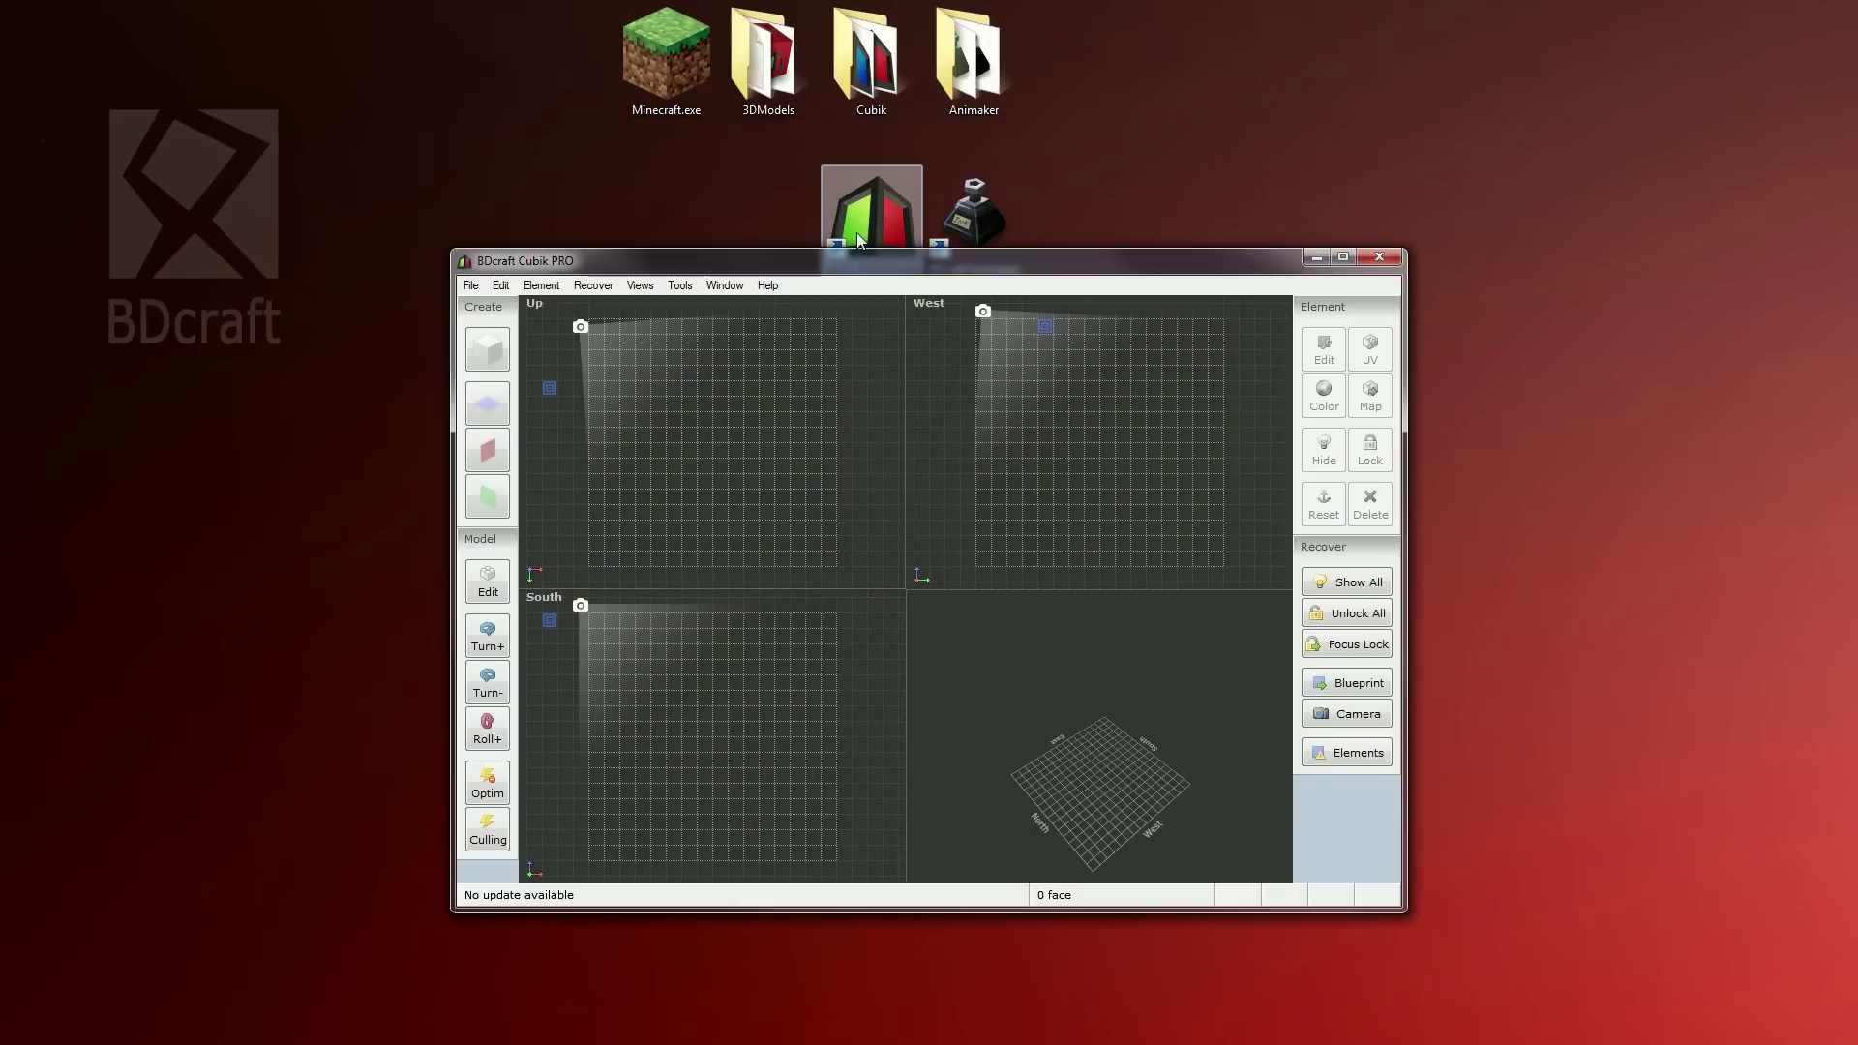
click(721, 286)
click(748, 310)
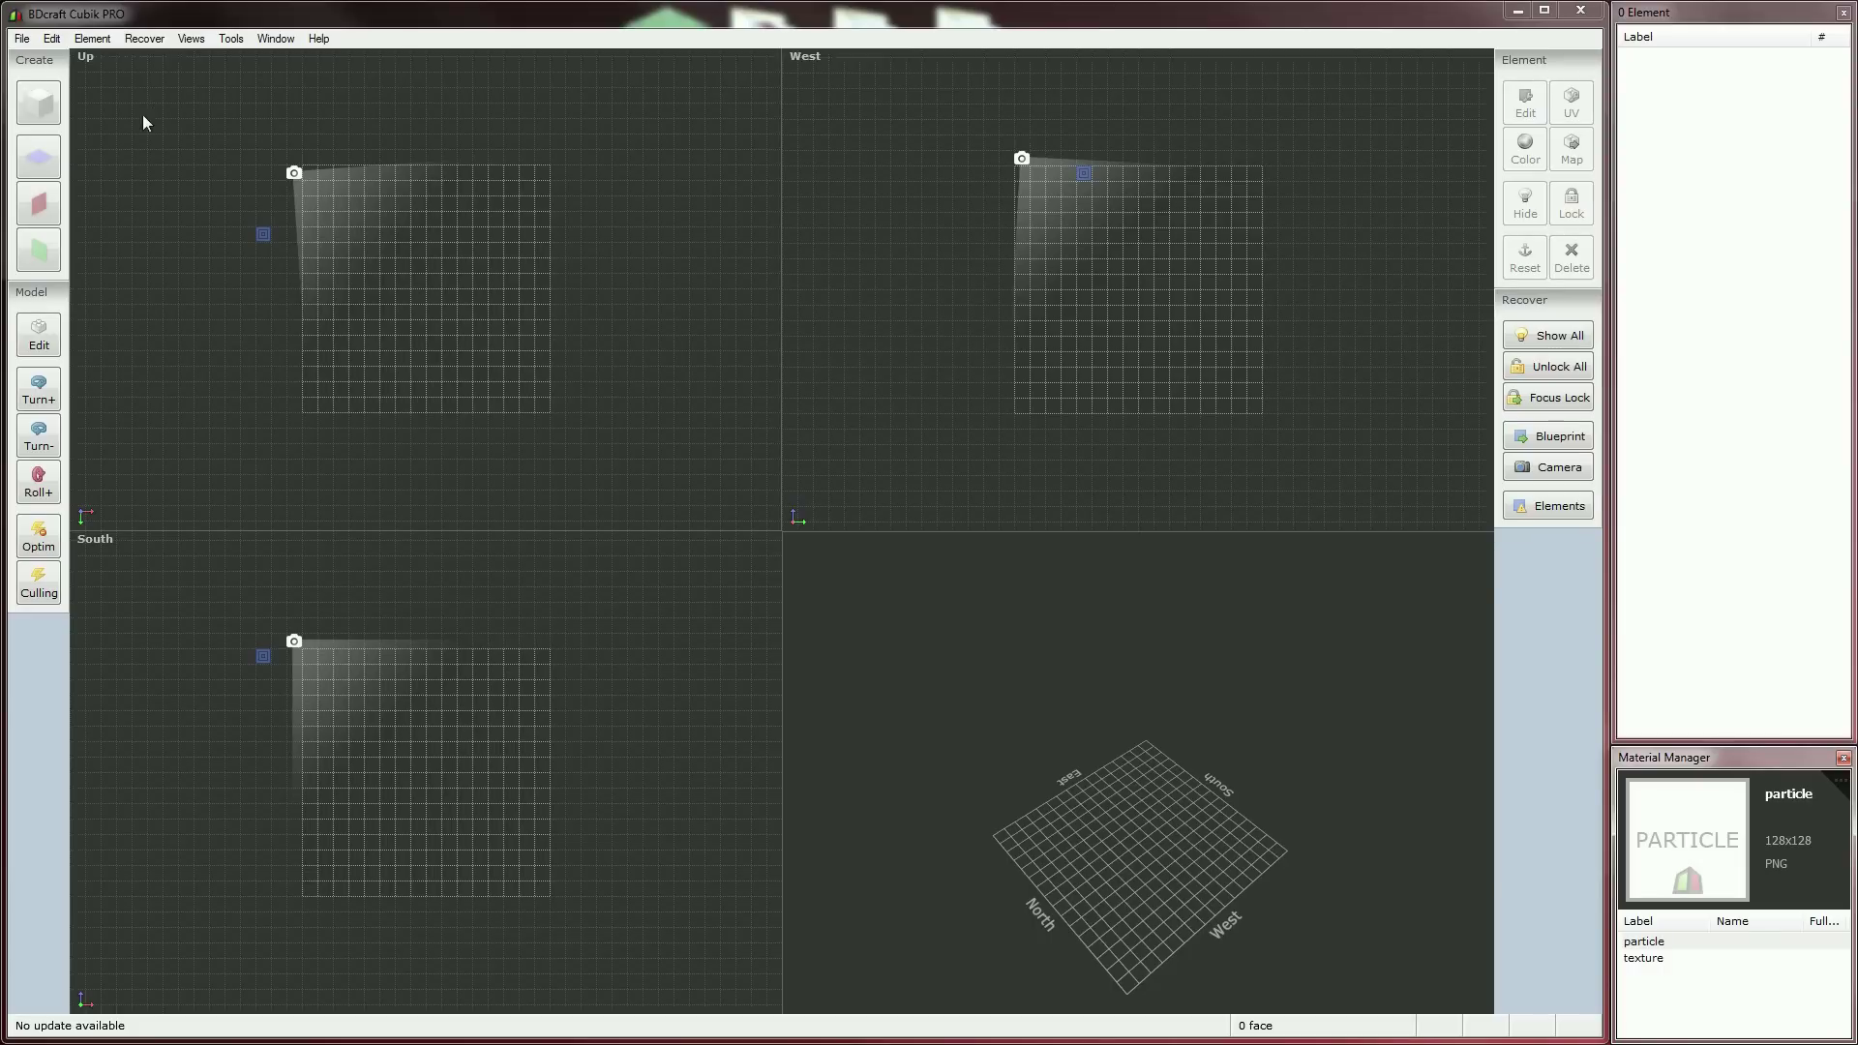
- Import sword_diagonal.png from textures\items as an Extruded Texture (PNG)
click(21, 39)
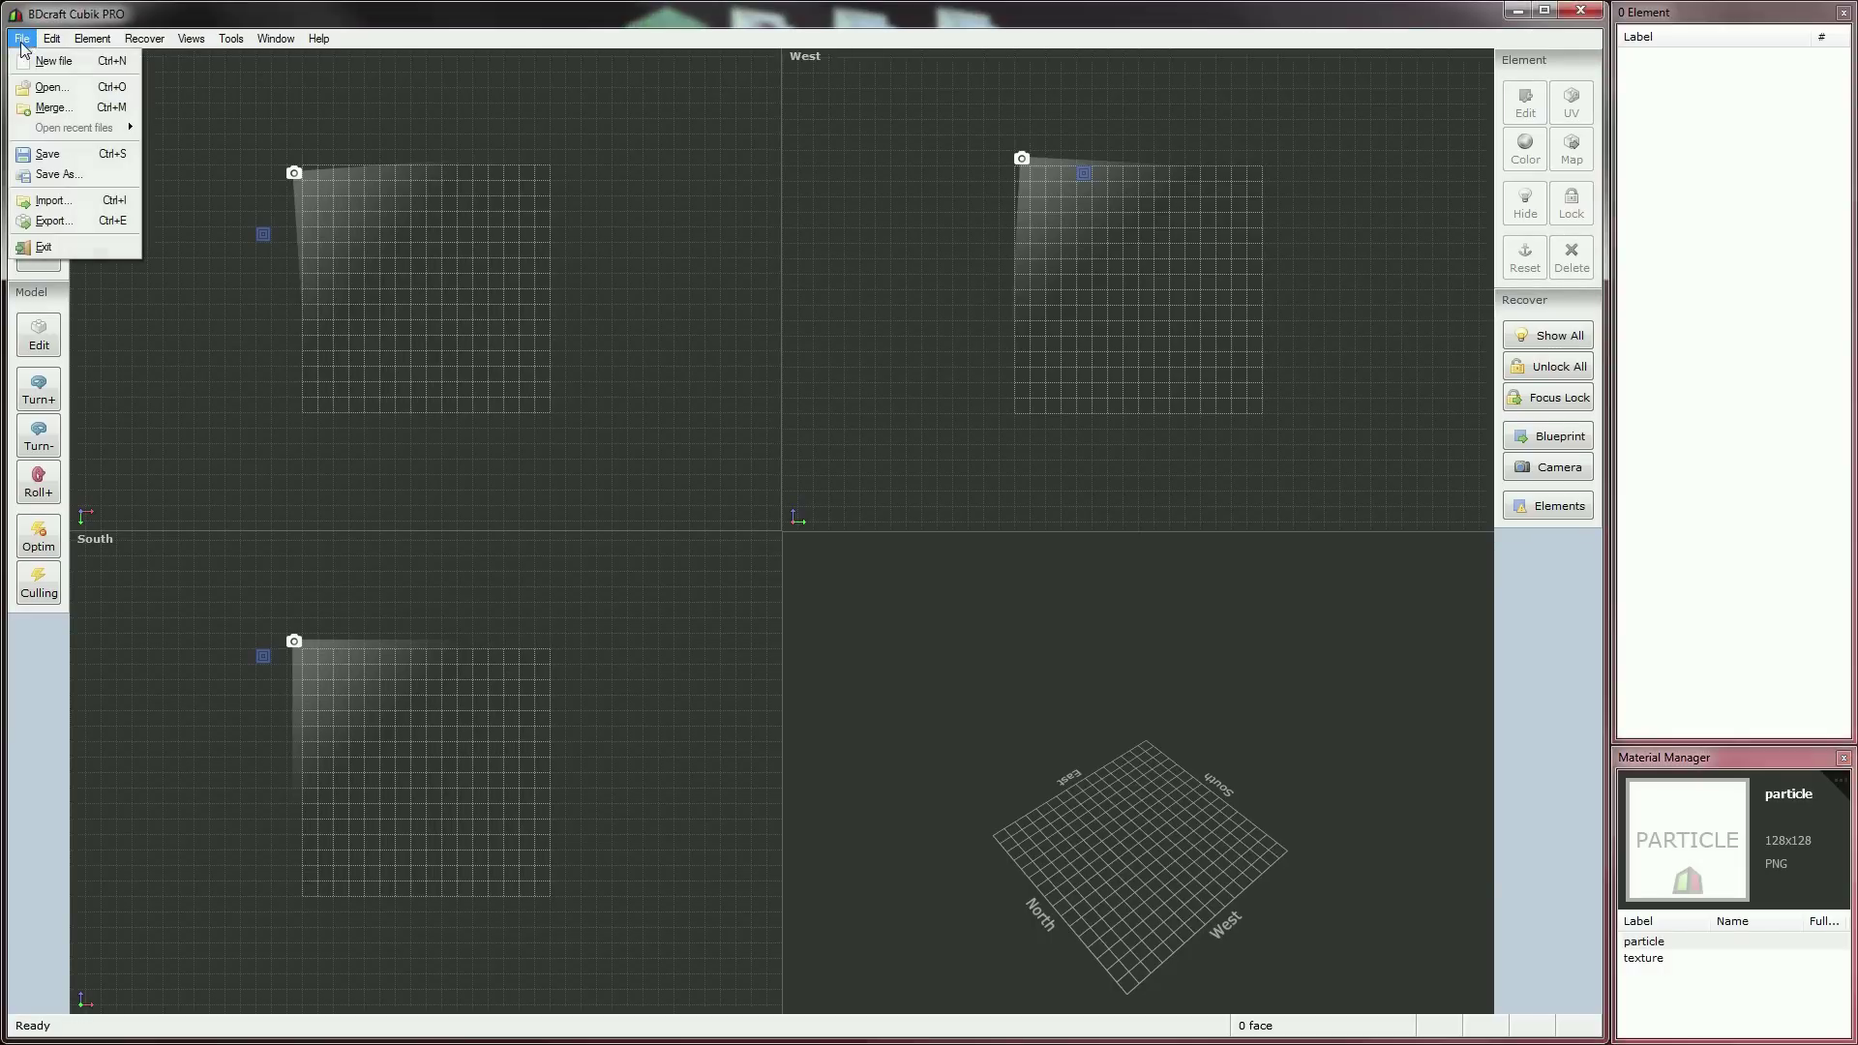
click(50, 200)
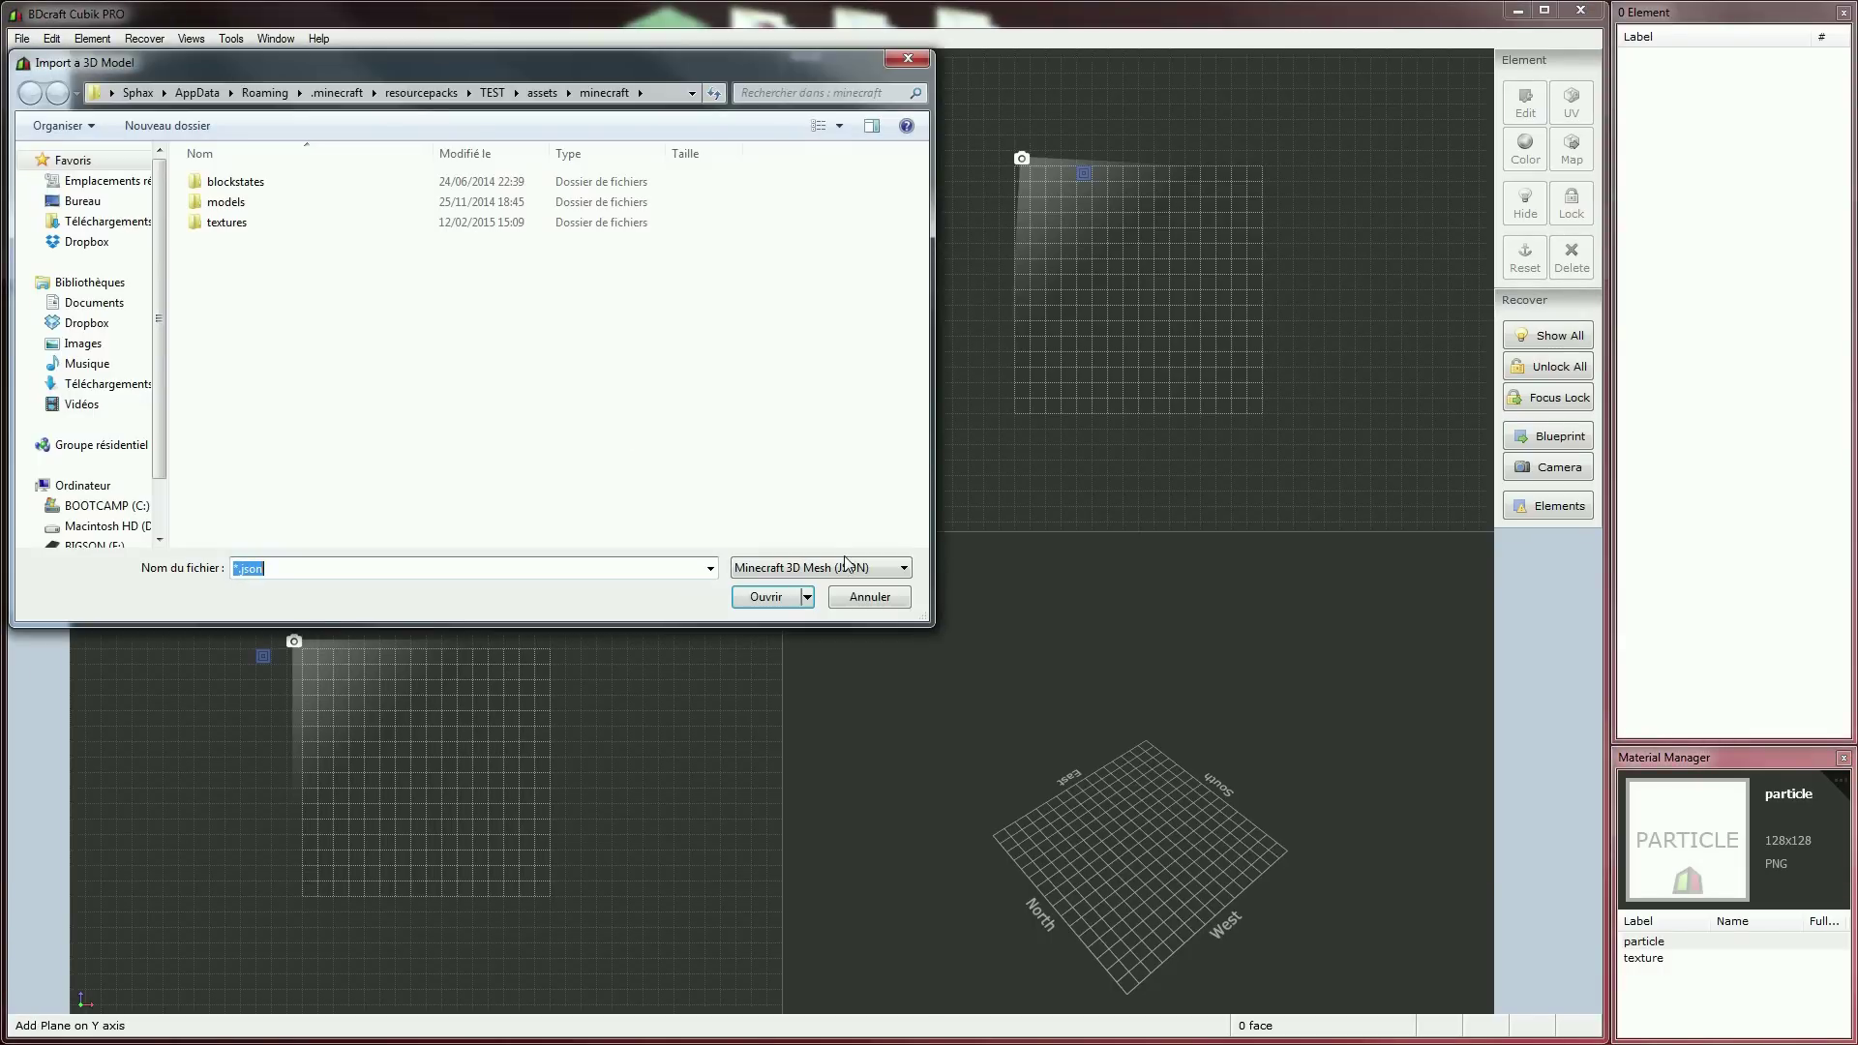
double_click(242, 227)
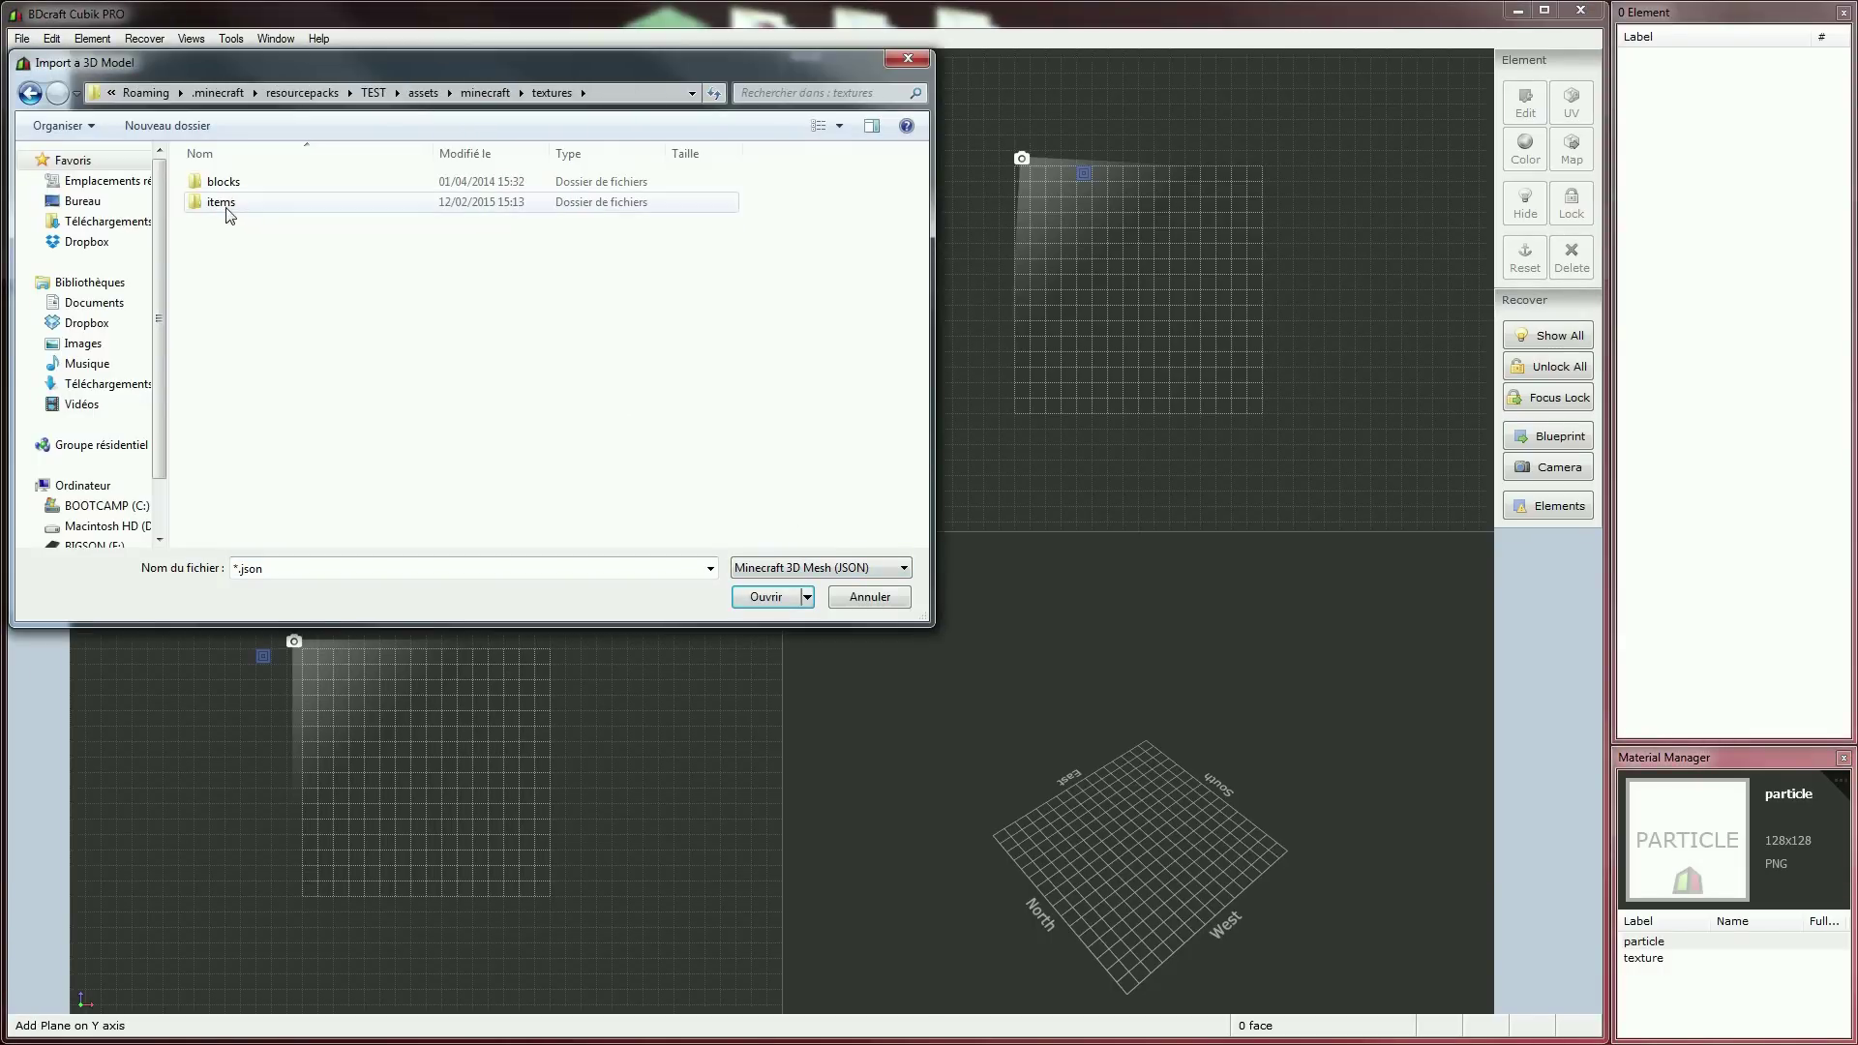
double_click(228, 203)
click(766, 567)
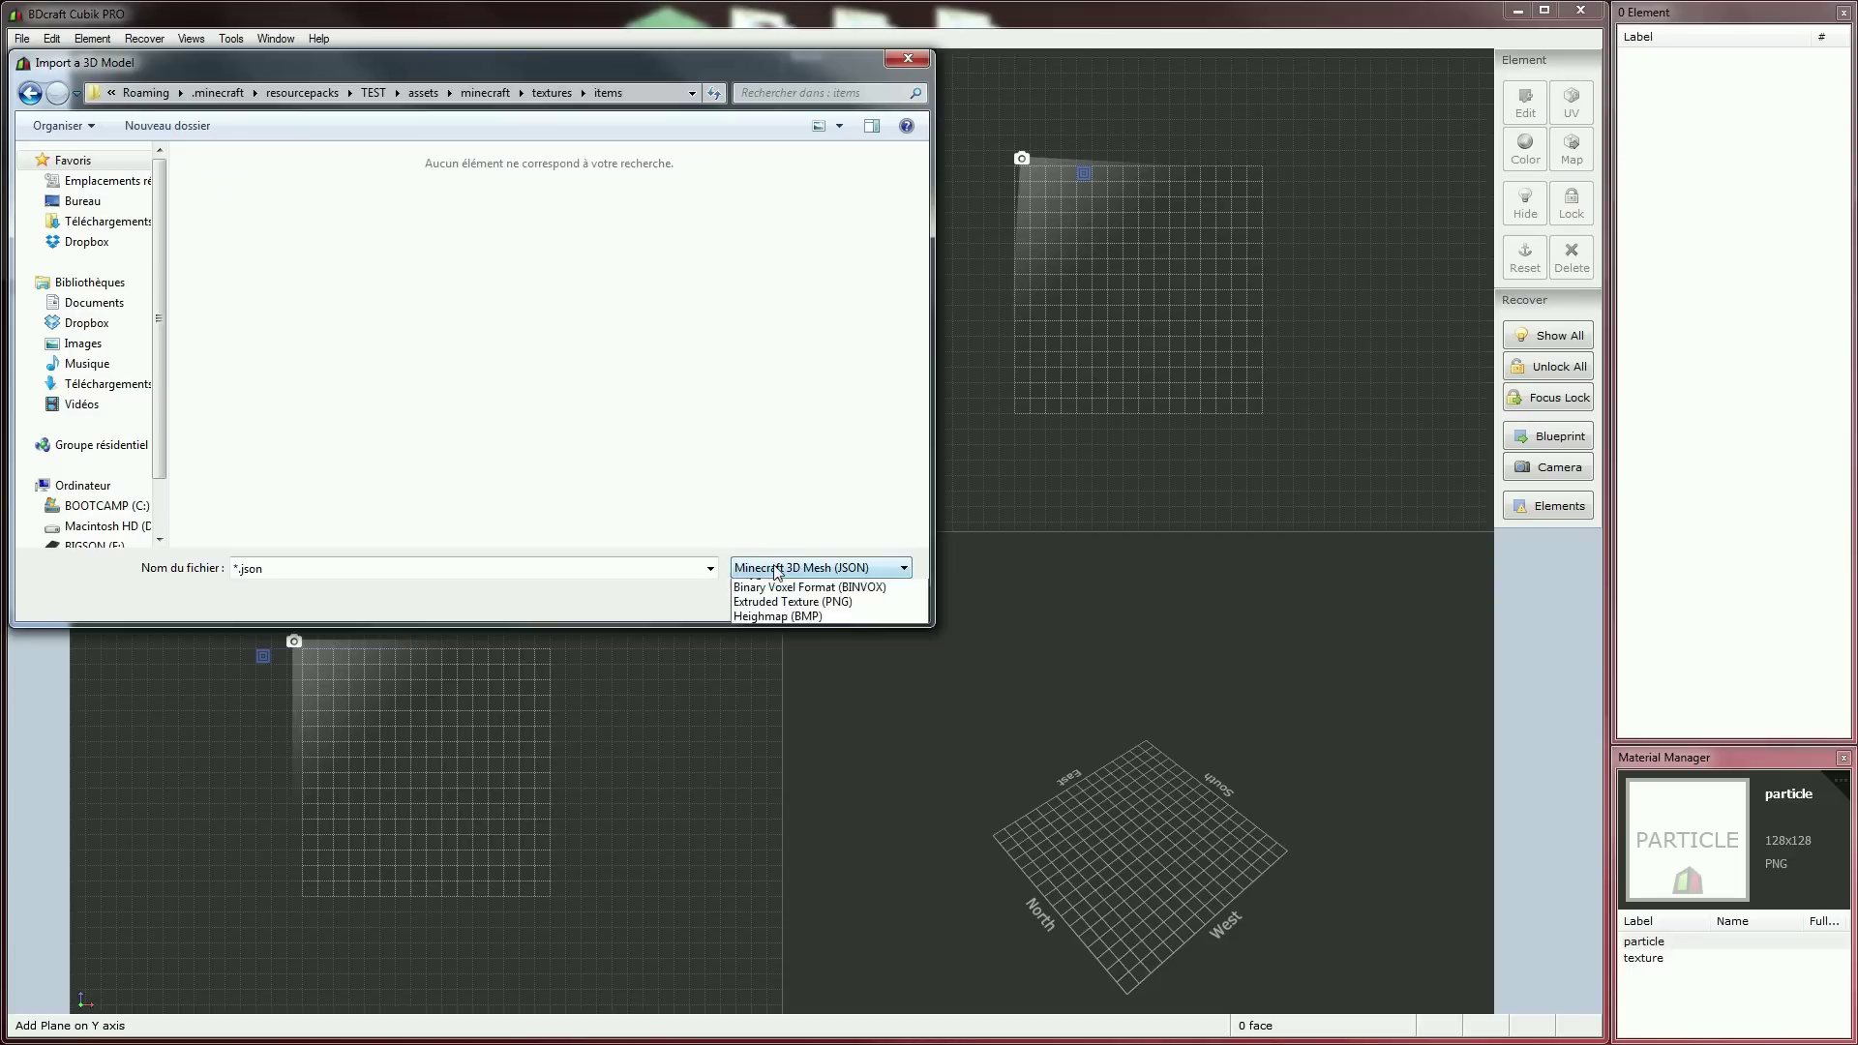
click(821, 674)
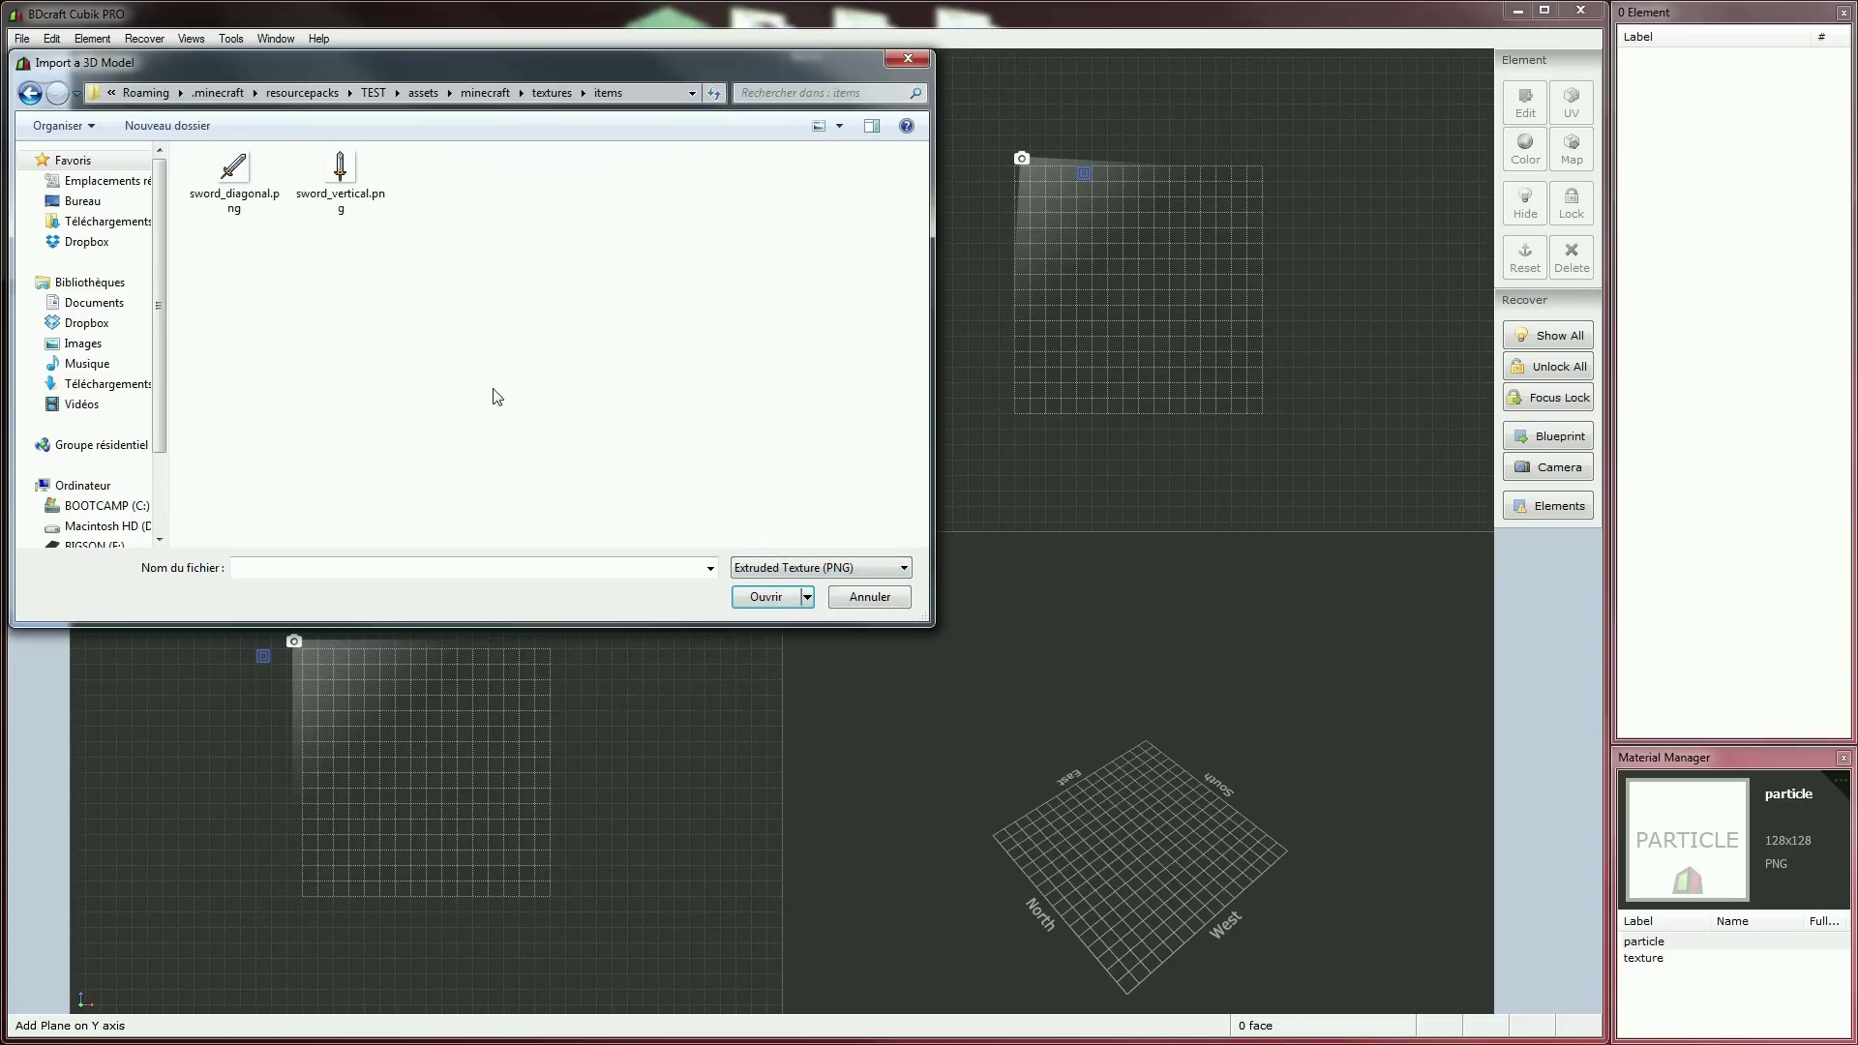
click(257, 164)
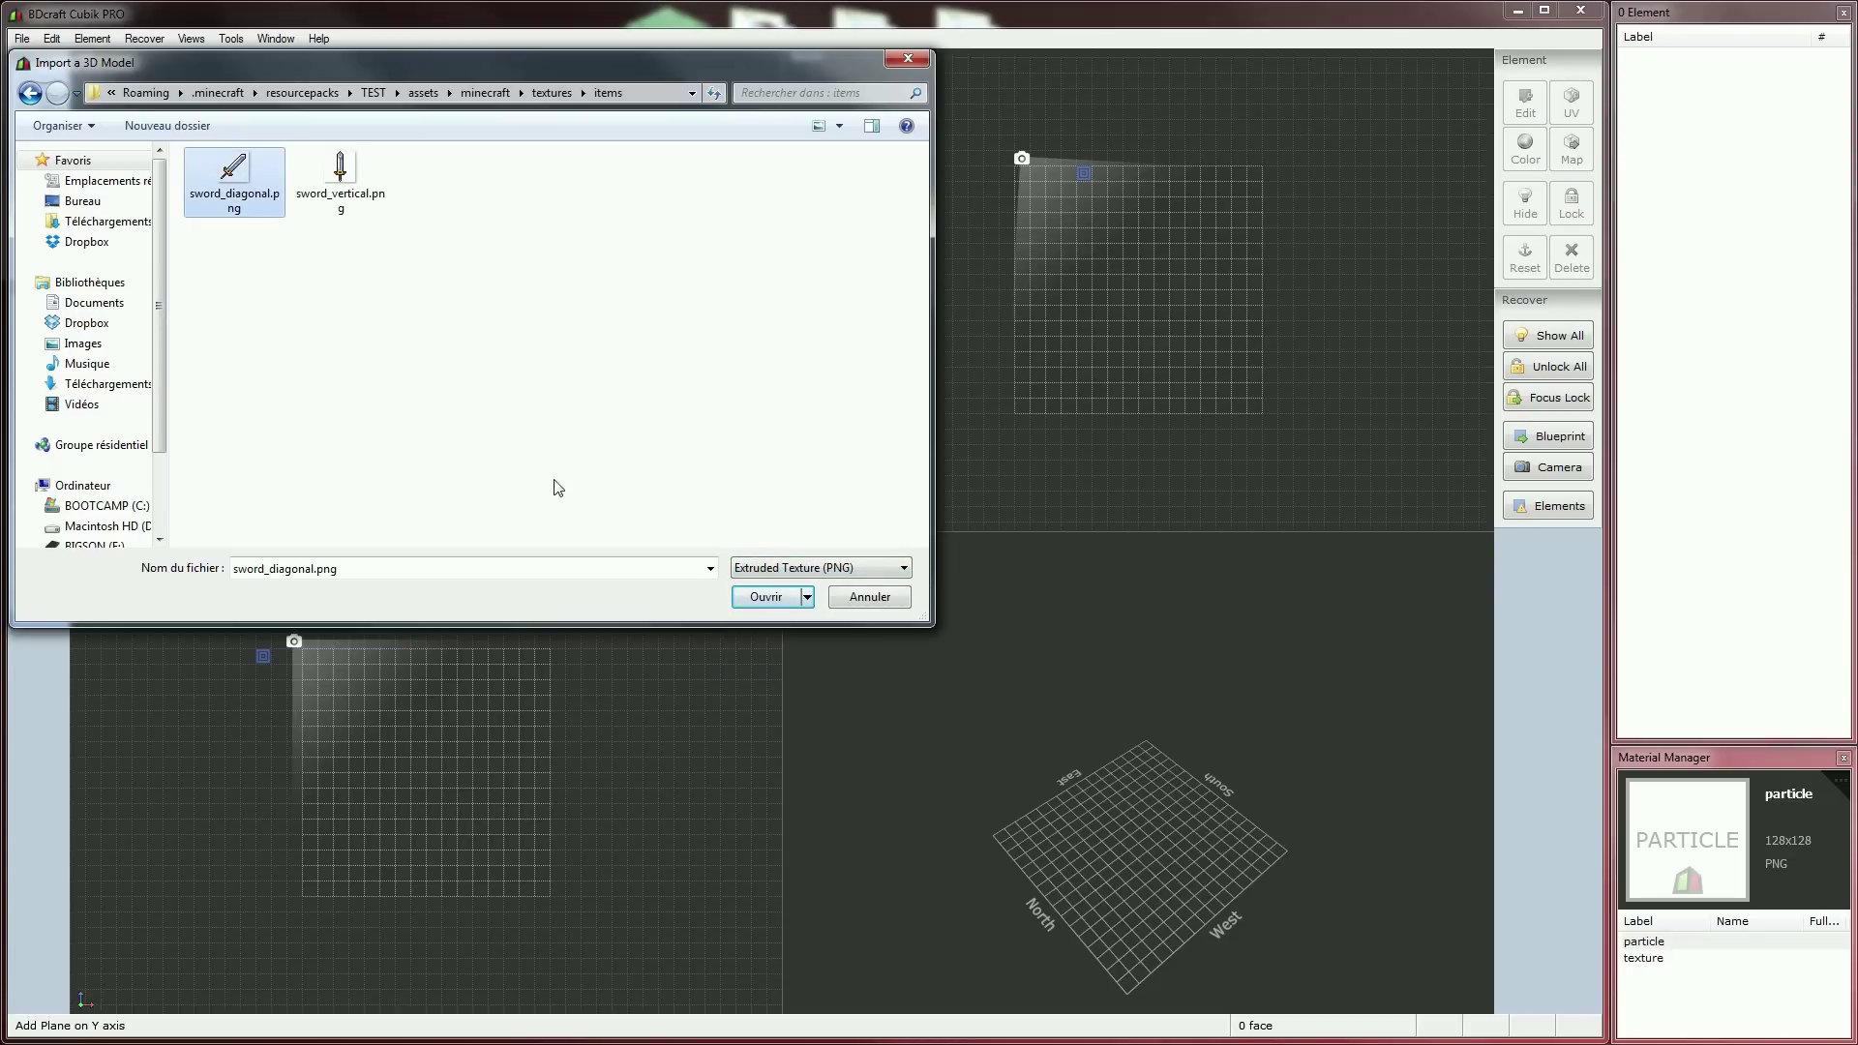
click(766, 596)
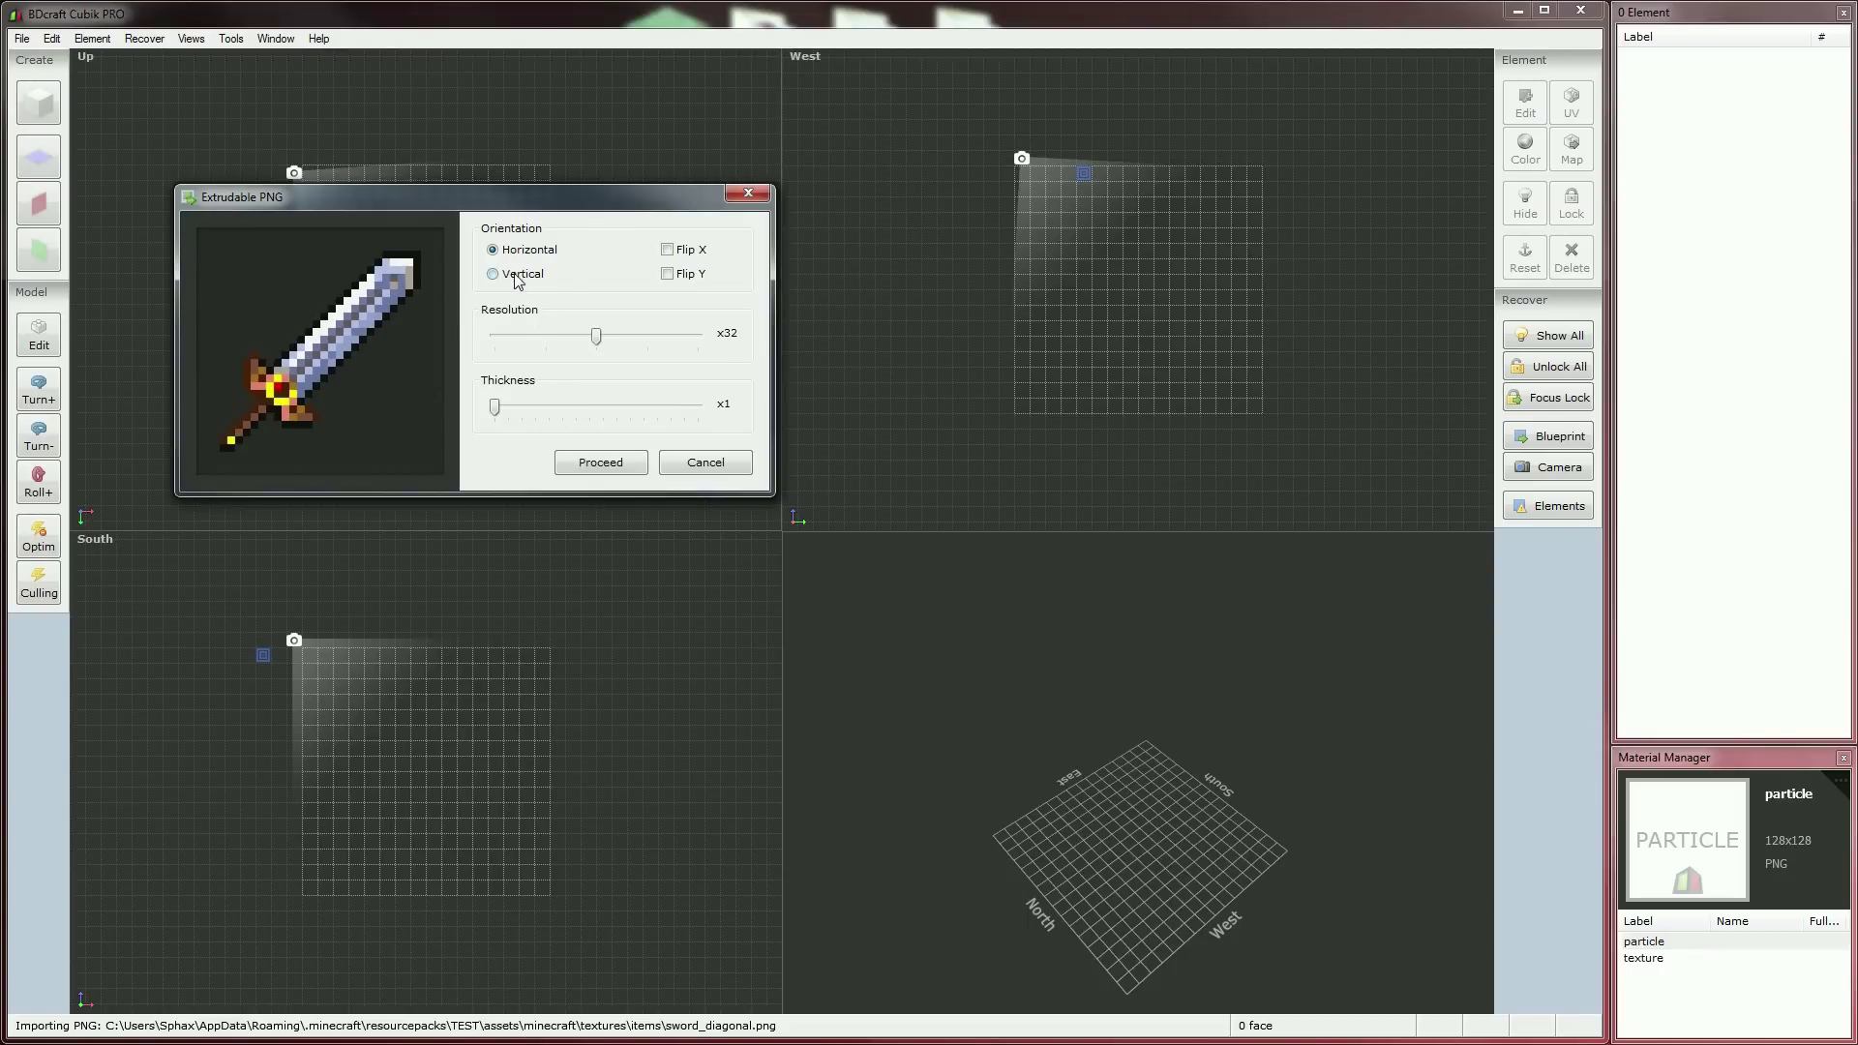
click(667, 249)
click(667, 250)
click(668, 274)
click(668, 274)
click(668, 250)
click(668, 274)
click(668, 274)
click(668, 250)
mouse_move(596, 337)
mouse_down()
mouse_move(695, 339)
mouse_move(498, 350)
mouse_move(693, 341)
mouse_move(594, 360)
mouse_up()
drag(494, 412, 709, 414)
drag(697, 408, 496, 414)
- Generate the 30-element extruded sword at x32 resolution and x1 thickness, then orbit to inspect it
click(599, 463)
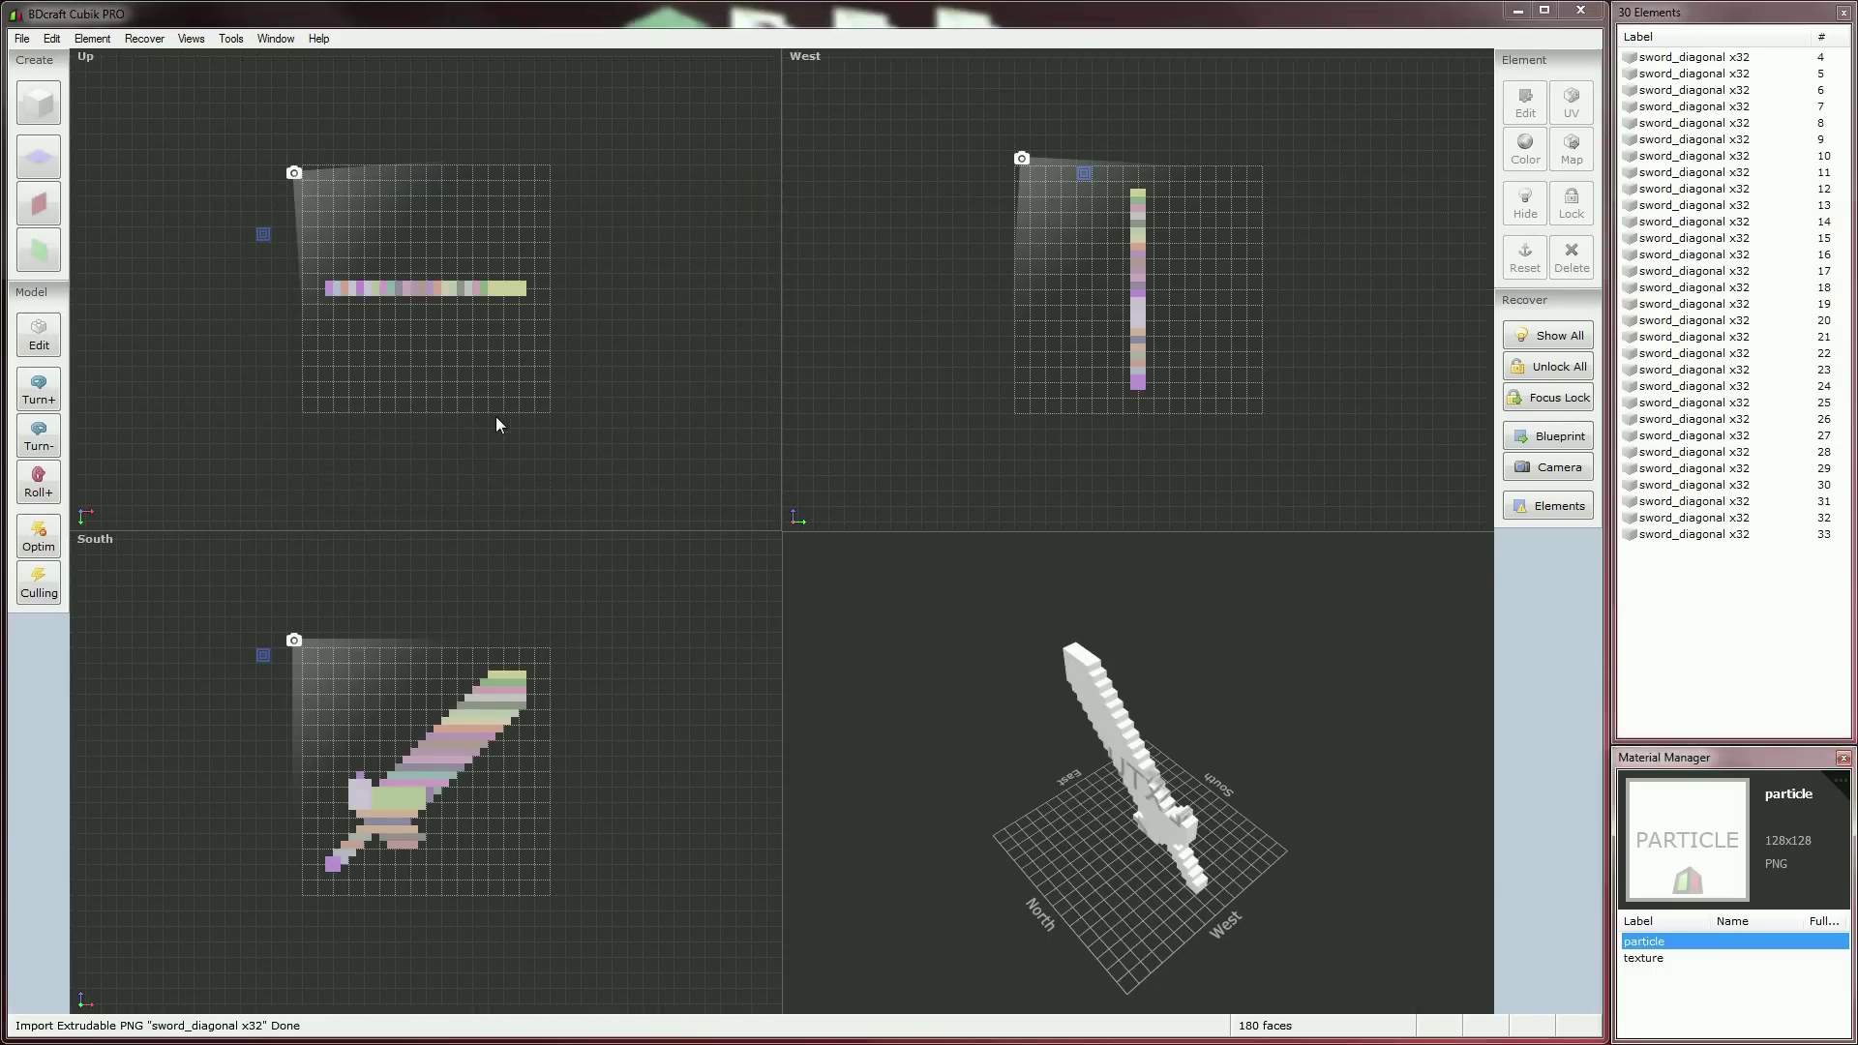
drag(1295, 874, 1207, 777)
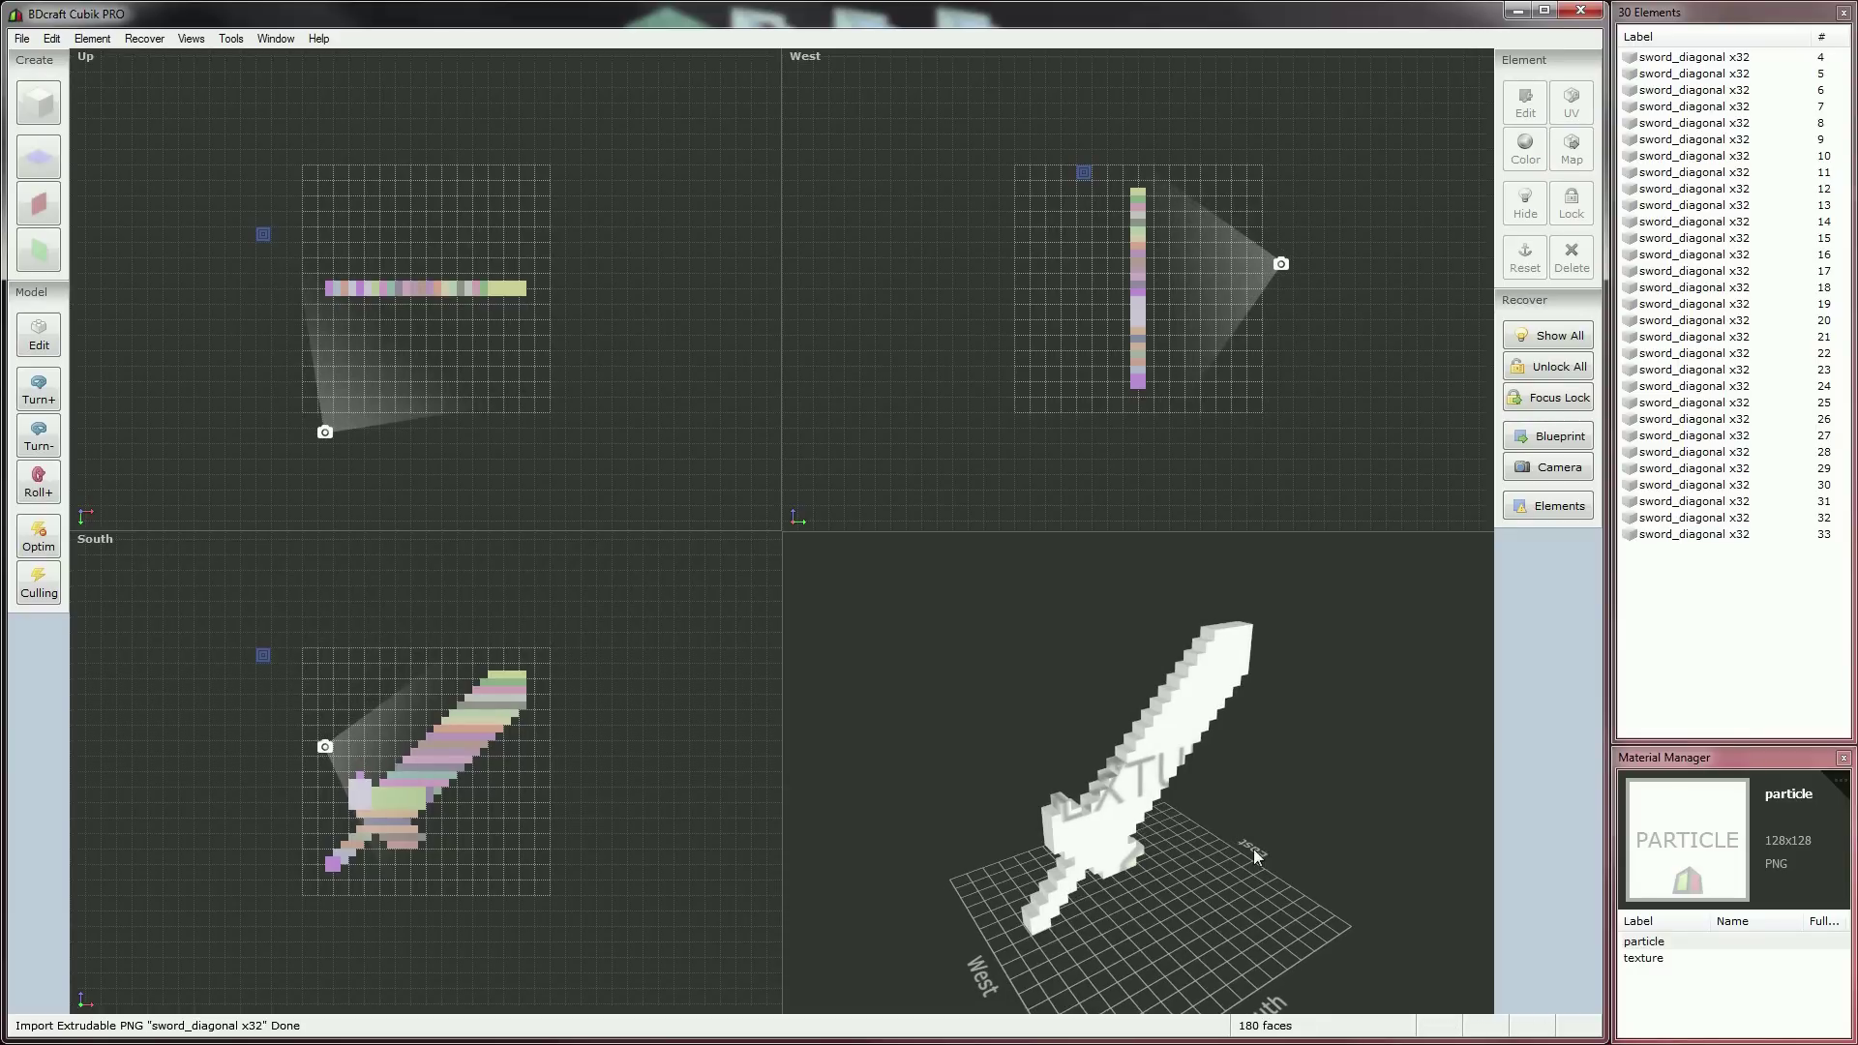
drag(1281, 857, 1521, 862)
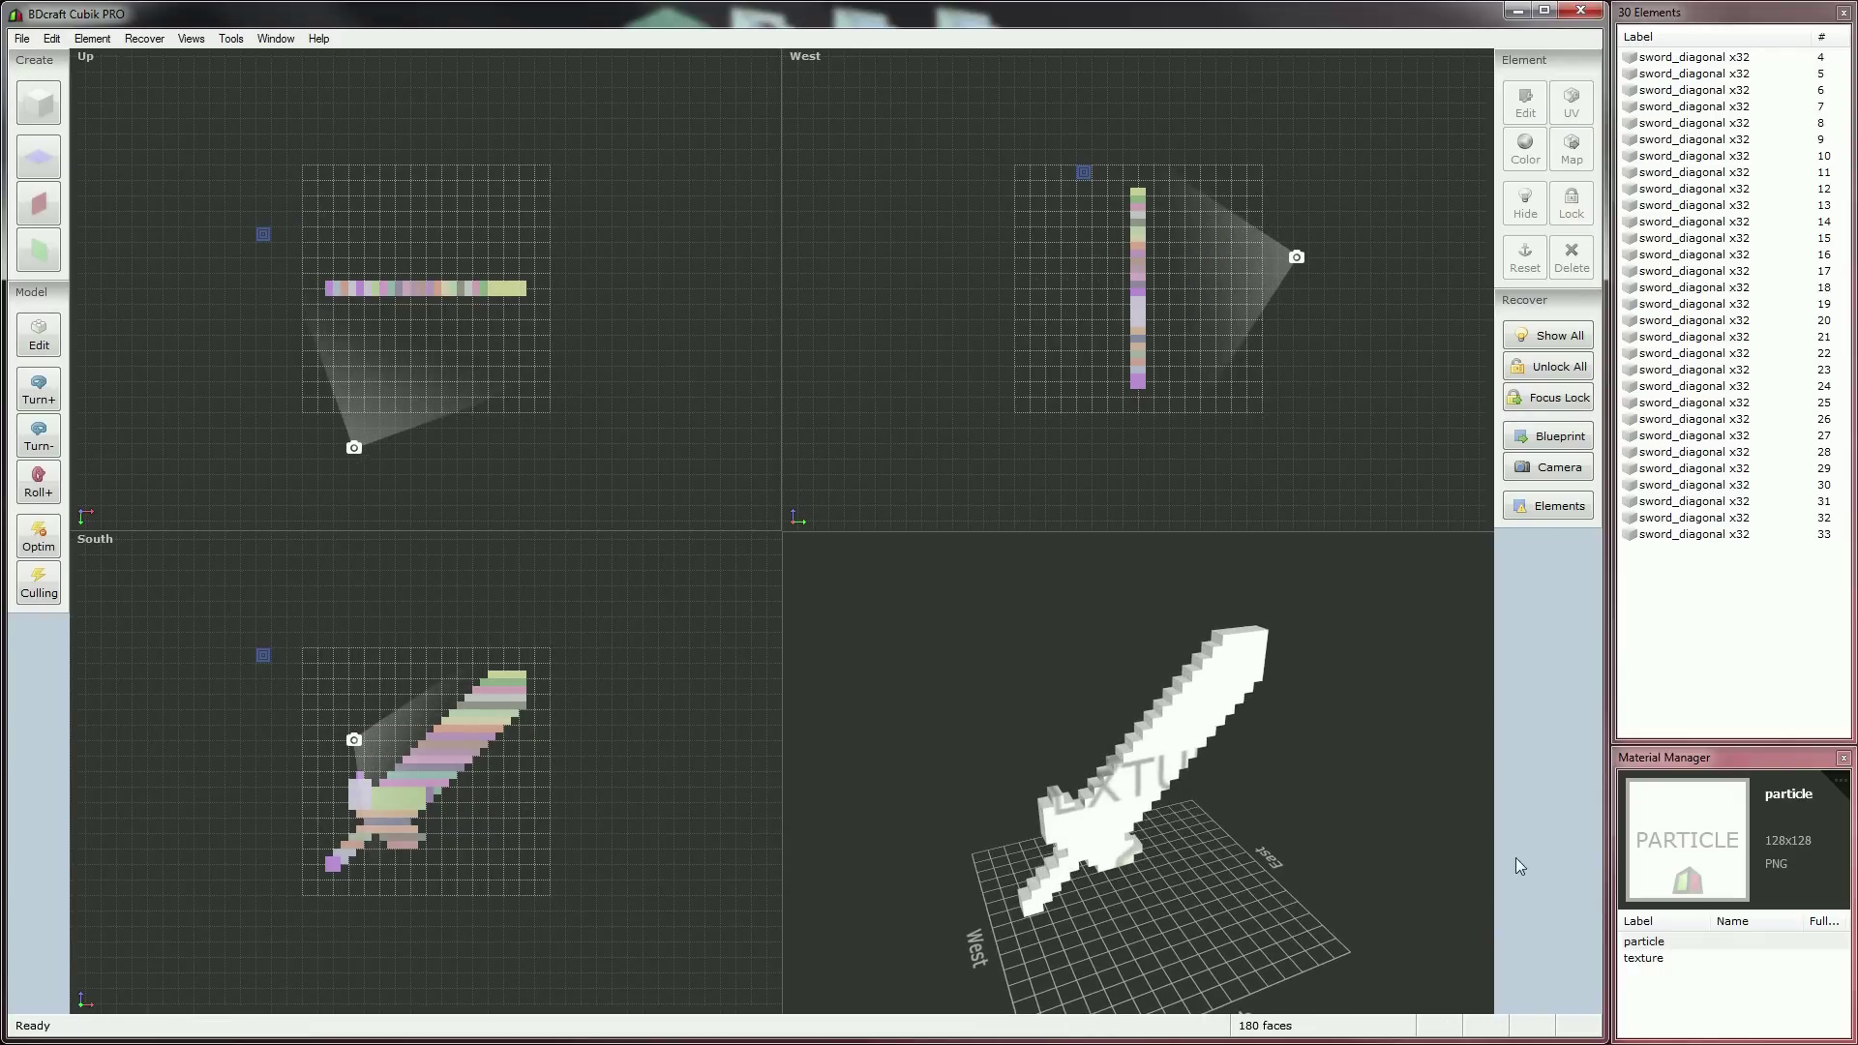
- Load sword_diagonal.png as the texture material image and orbit around the coloured sword
double_click(1689, 962)
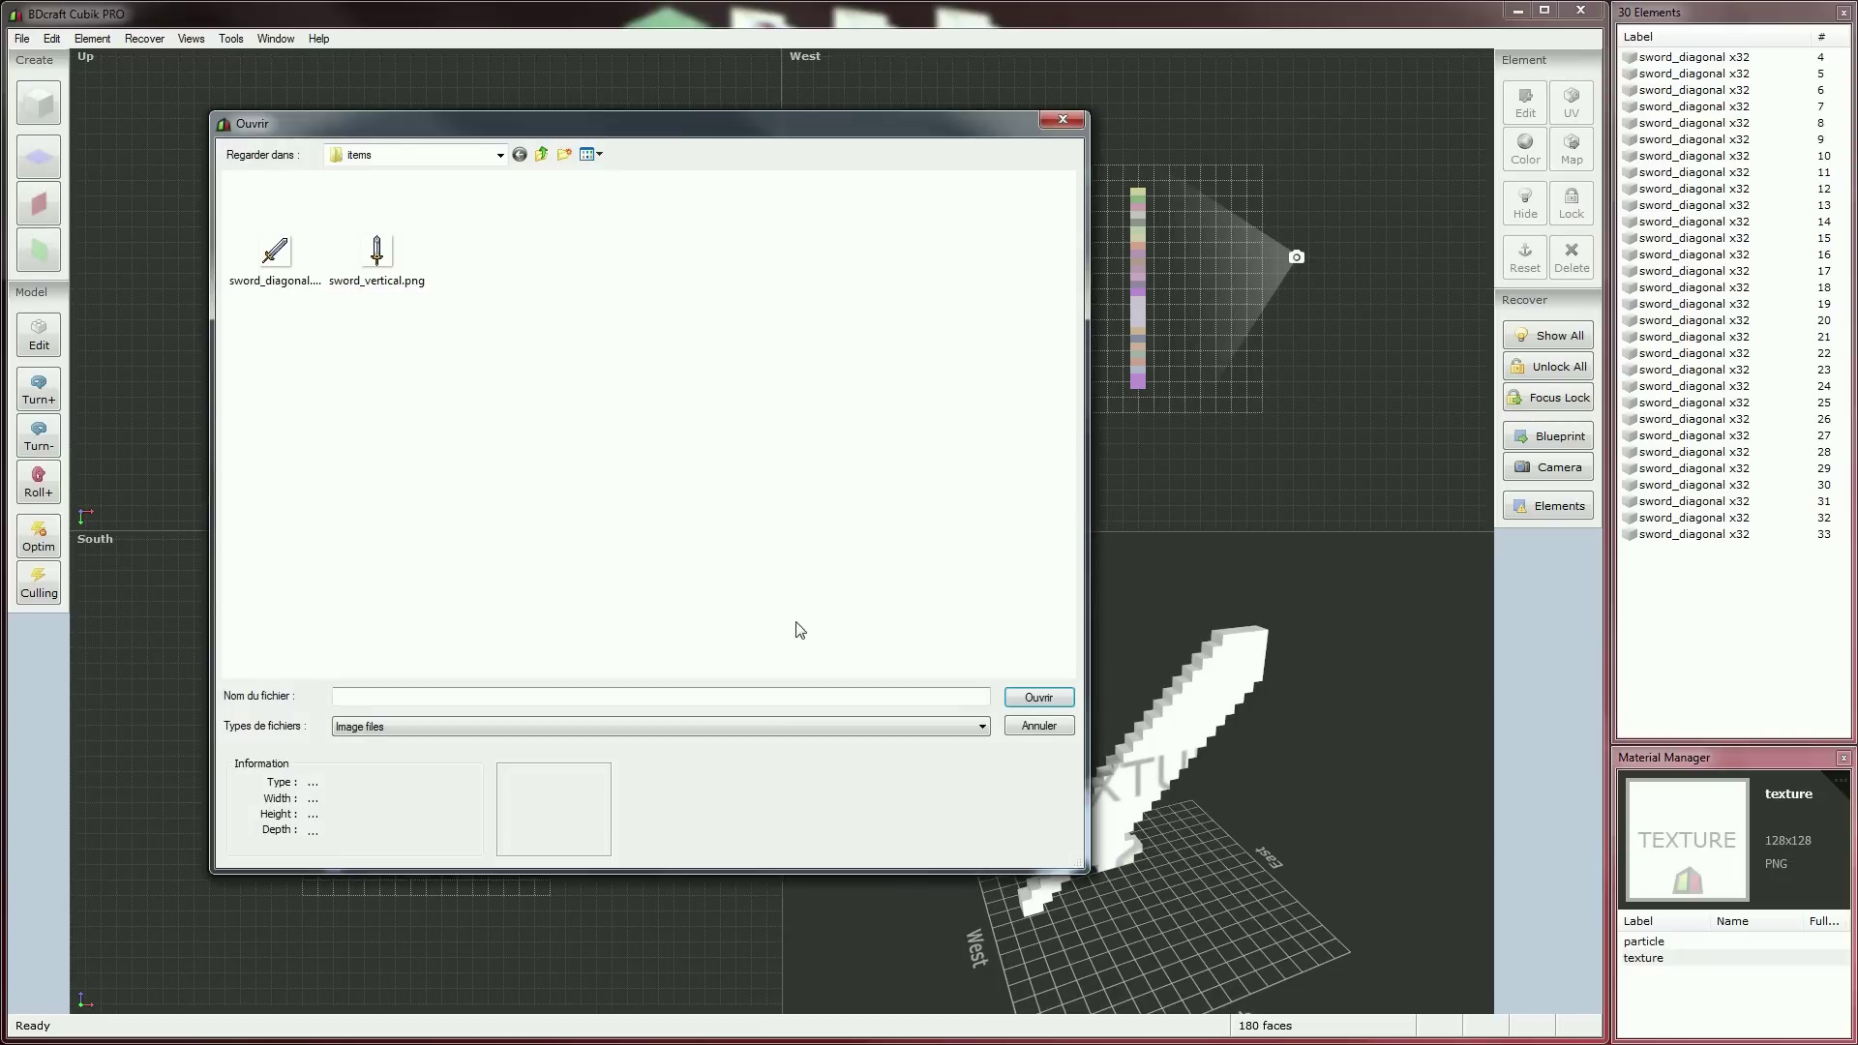
click(278, 254)
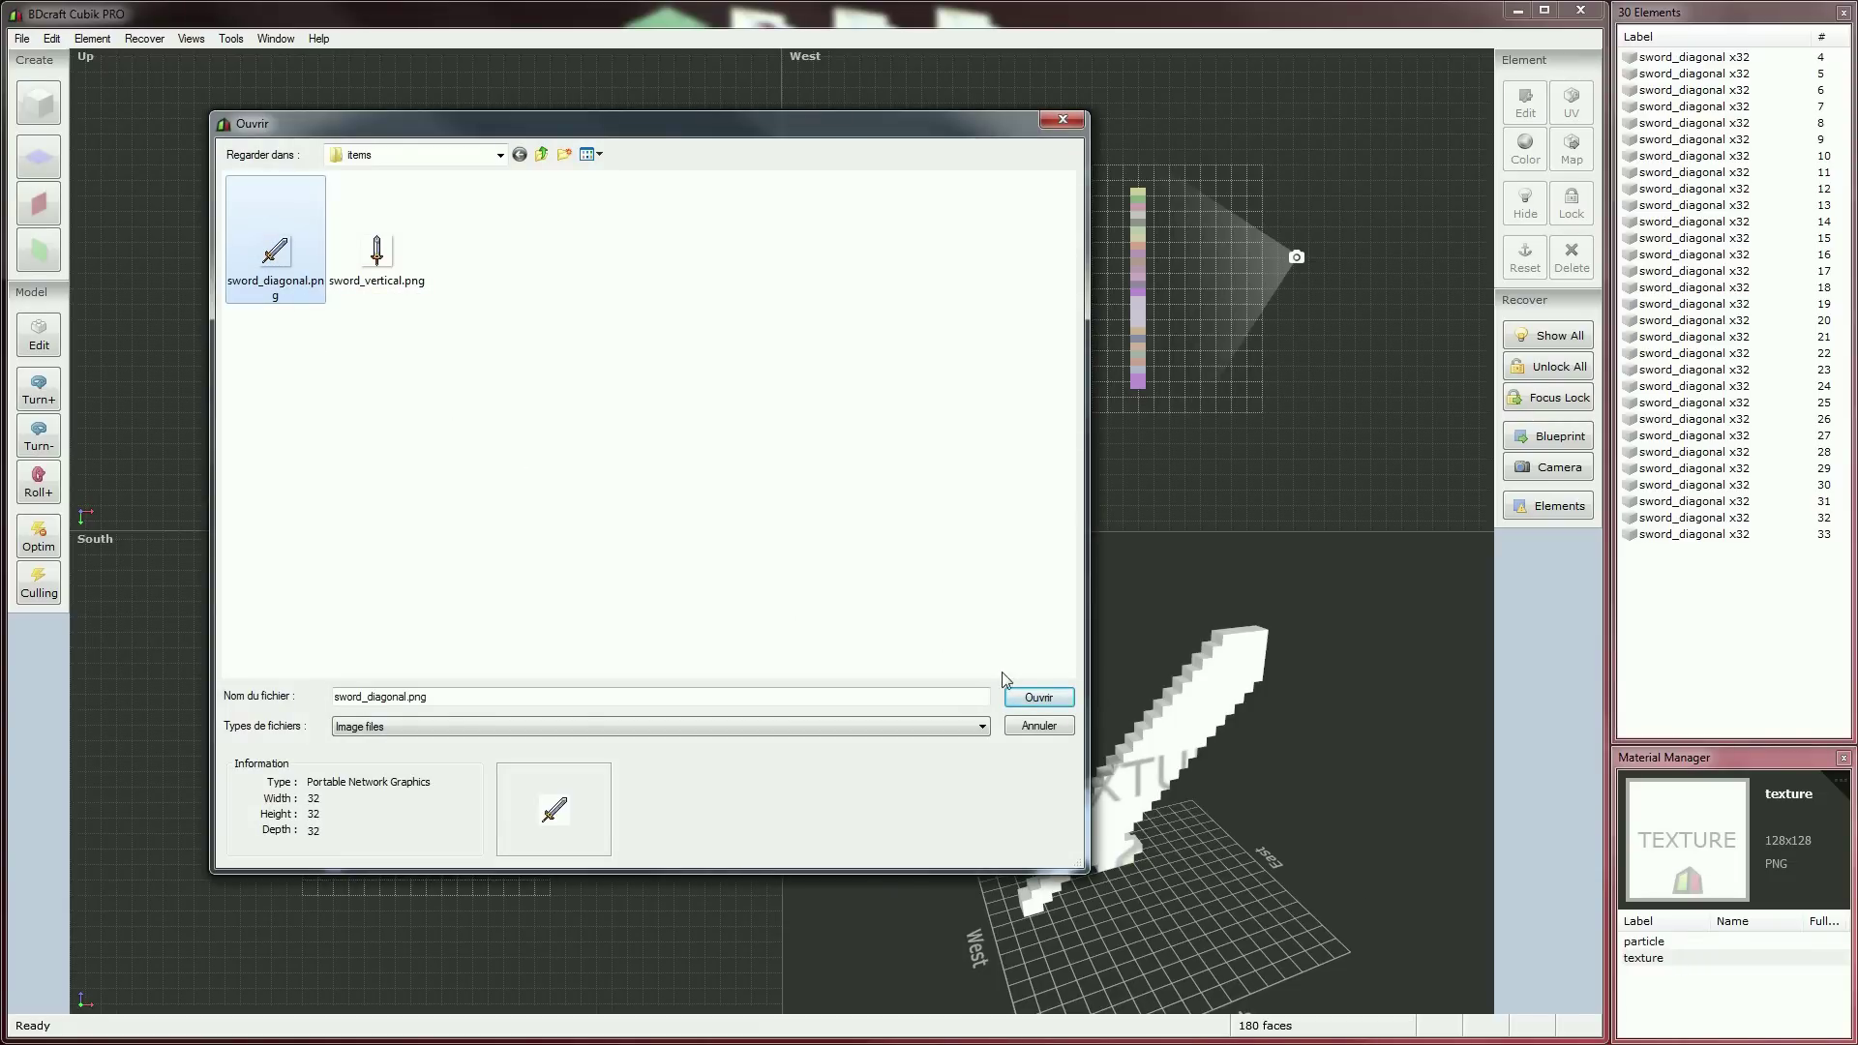
click(1033, 699)
right_drag(1111, 906, 1436, 898)
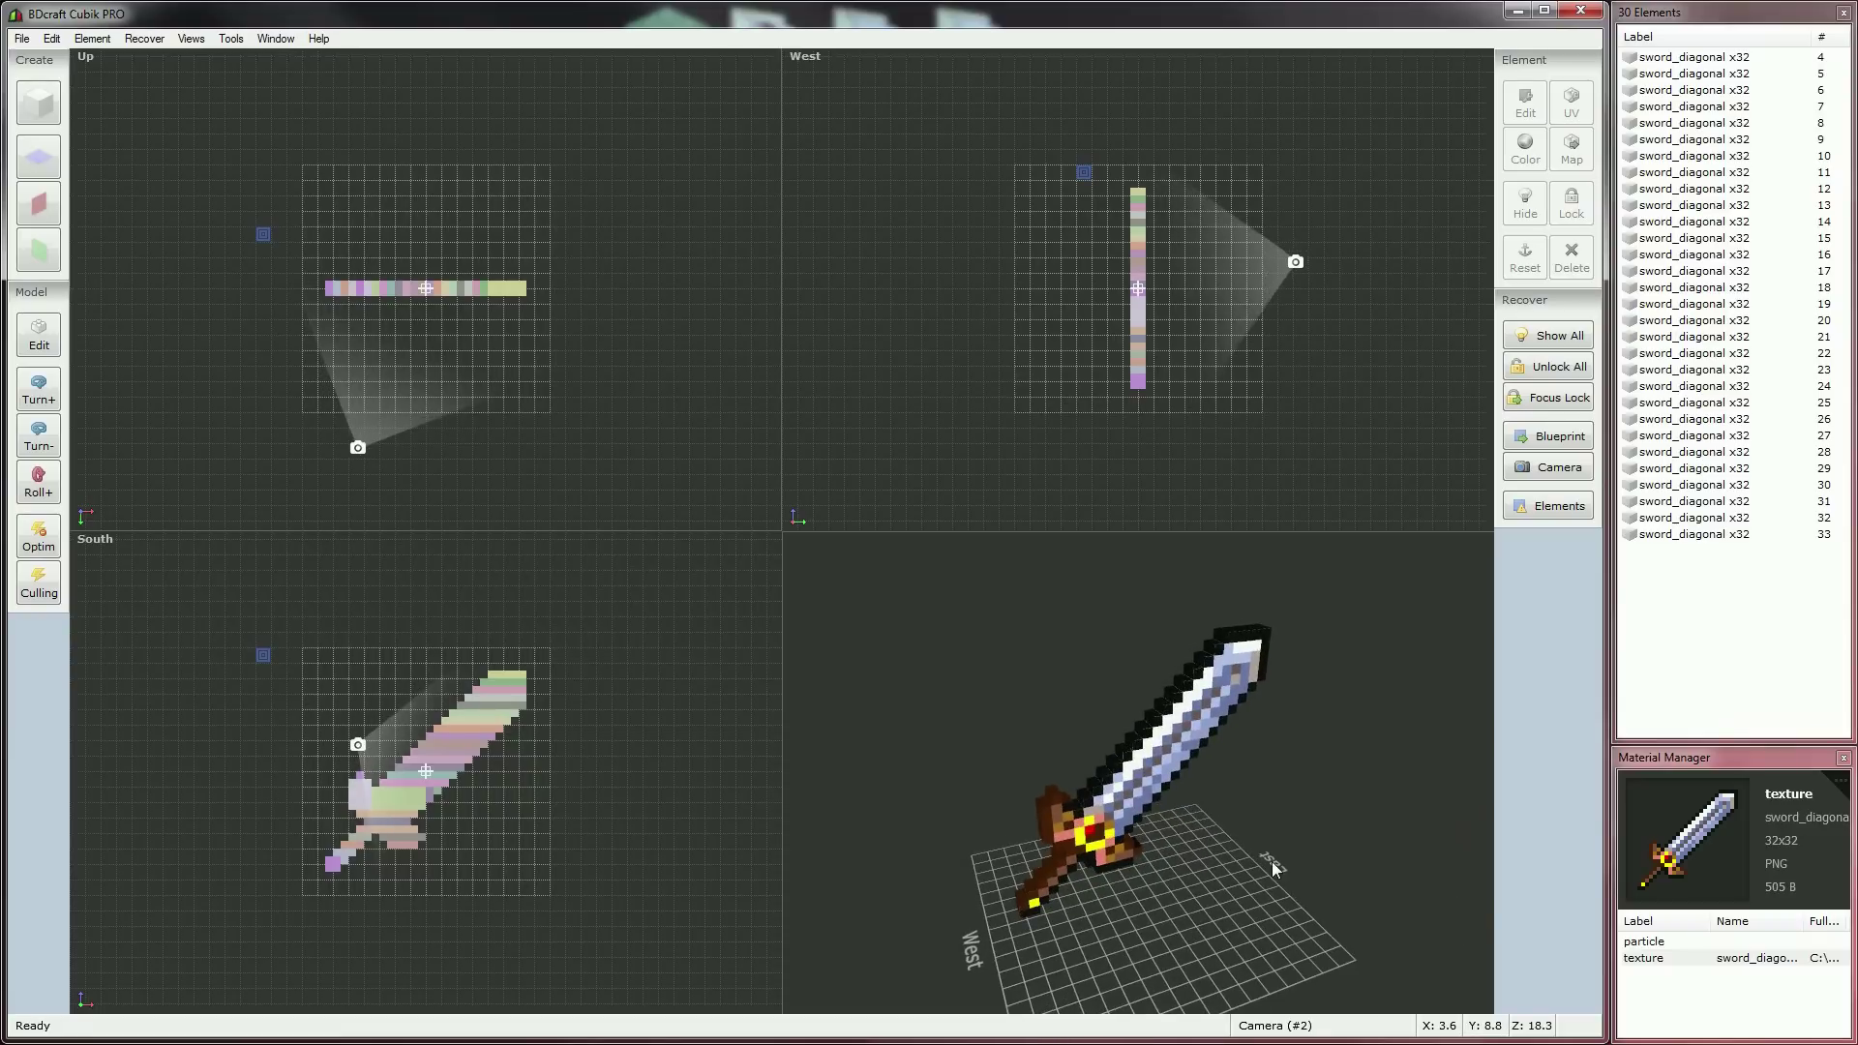
right_drag(1272, 862, 1279, 853)
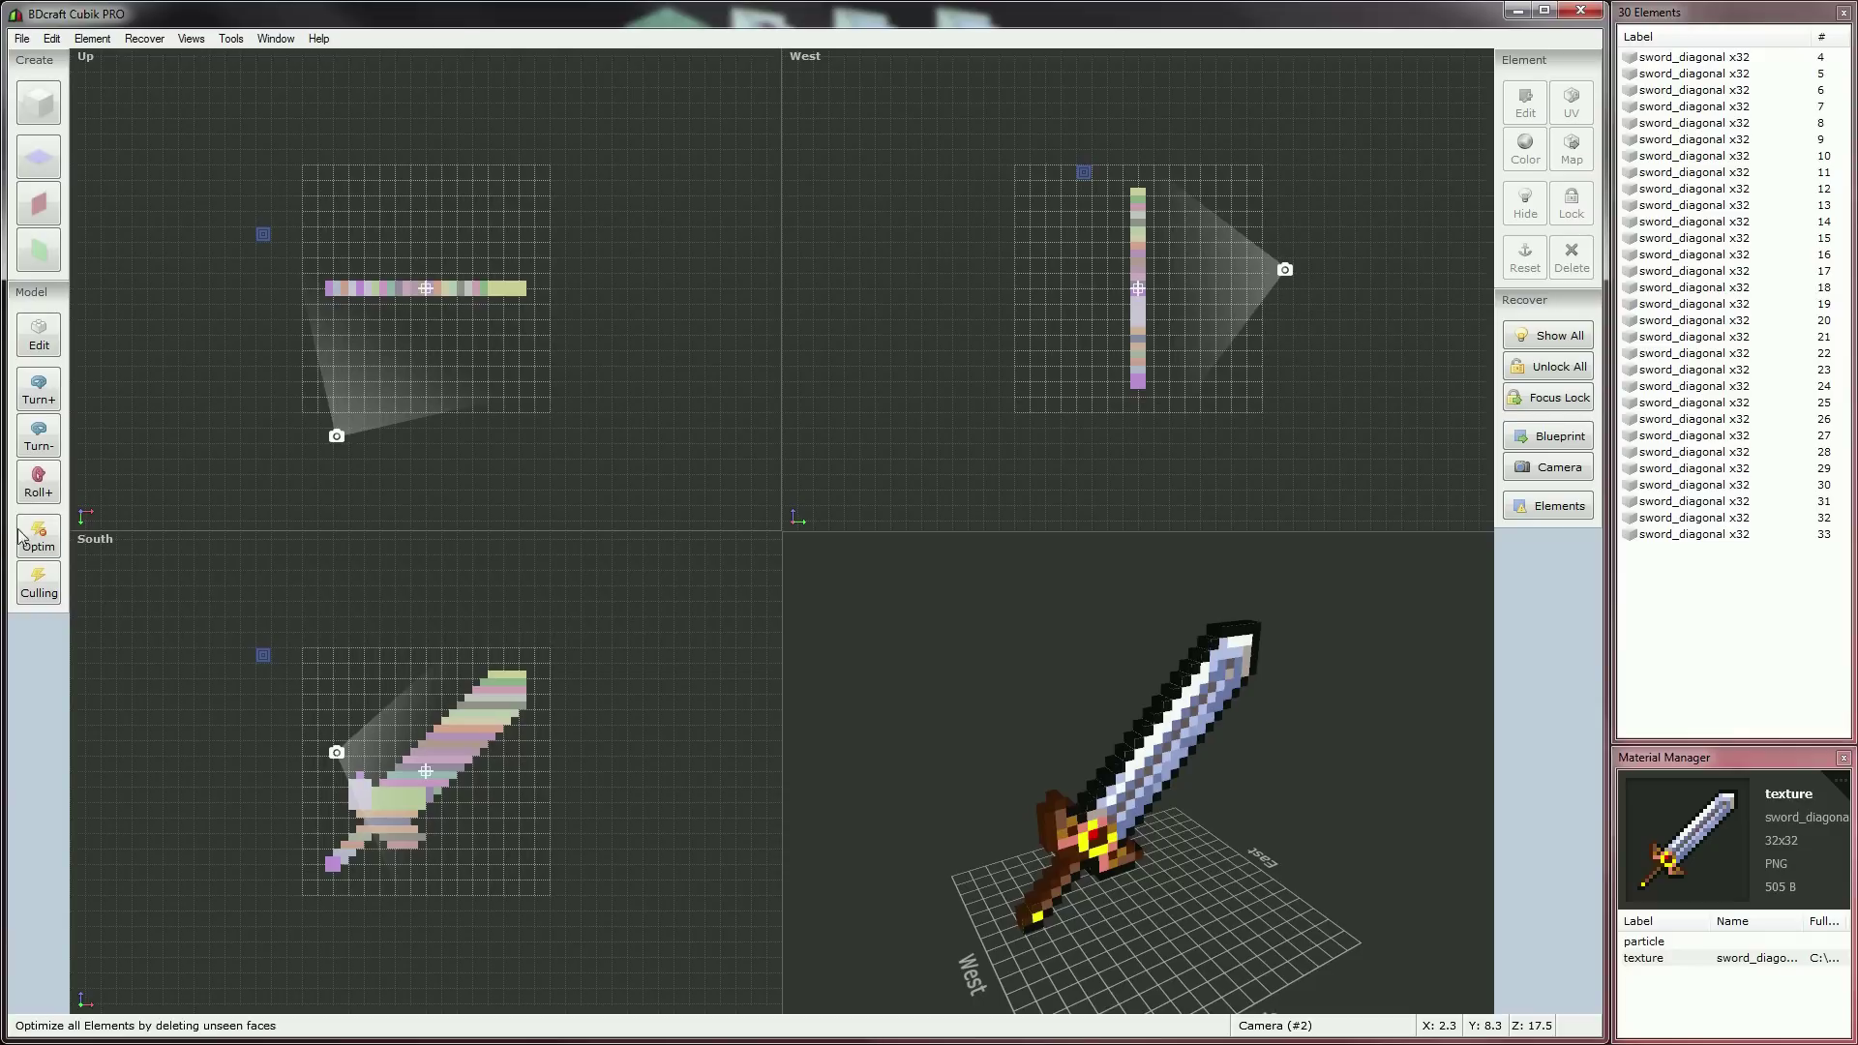
- Run Optim to delete the 15 hidden faces, leaving the sword at 165 faces
click(50, 545)
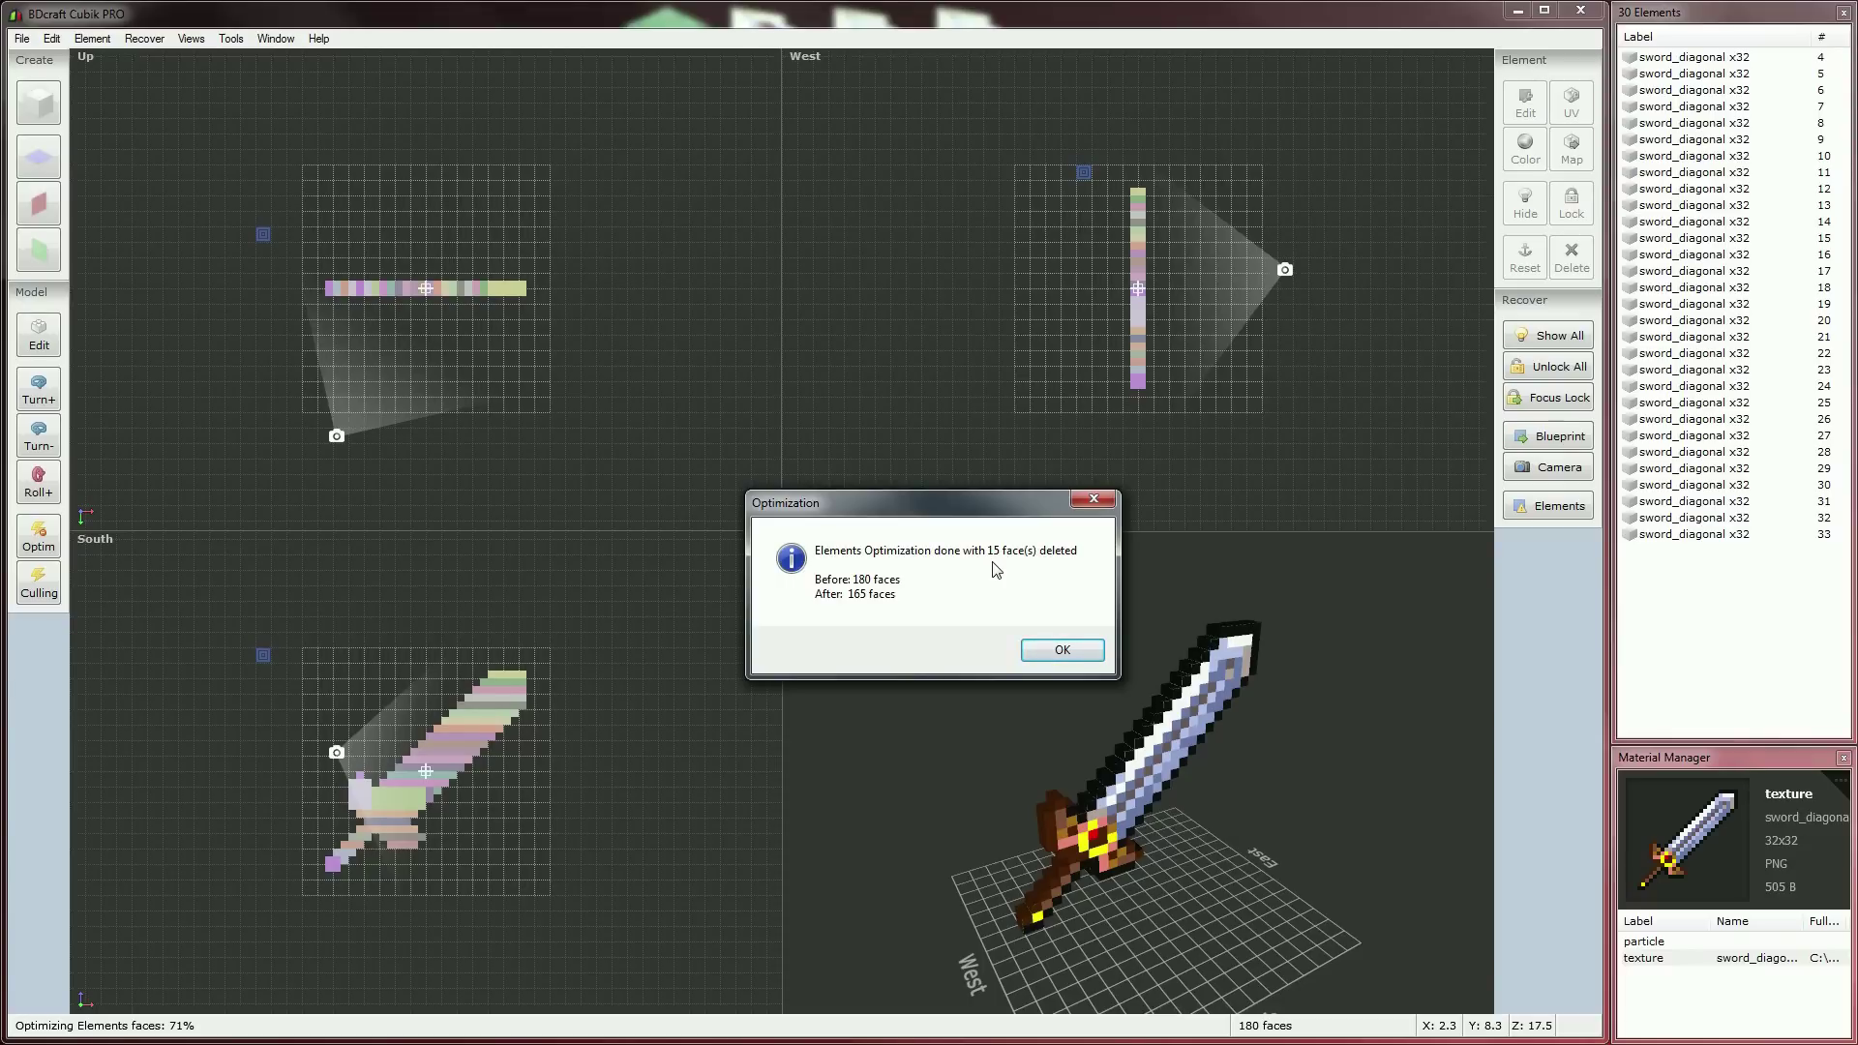
click(1062, 653)
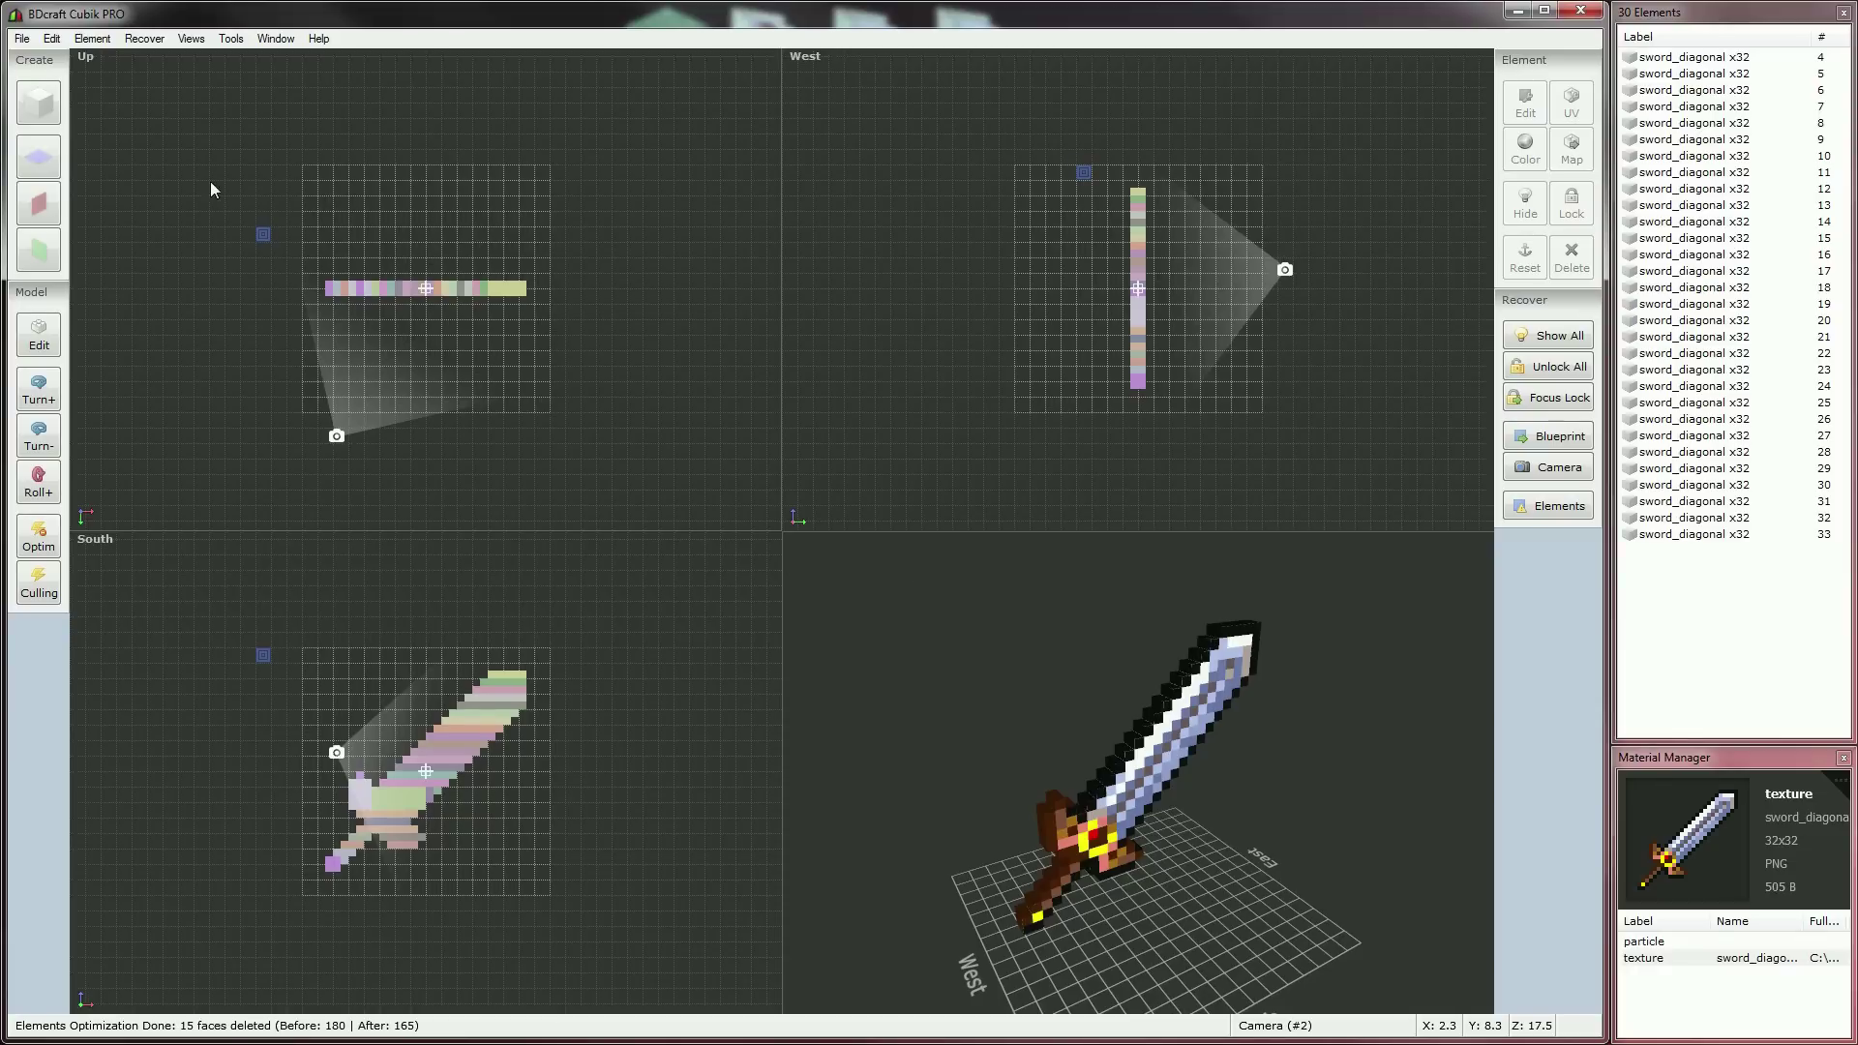
- Open the Item Display dialog through Views > Edit Mode > In Hand
click(188, 41)
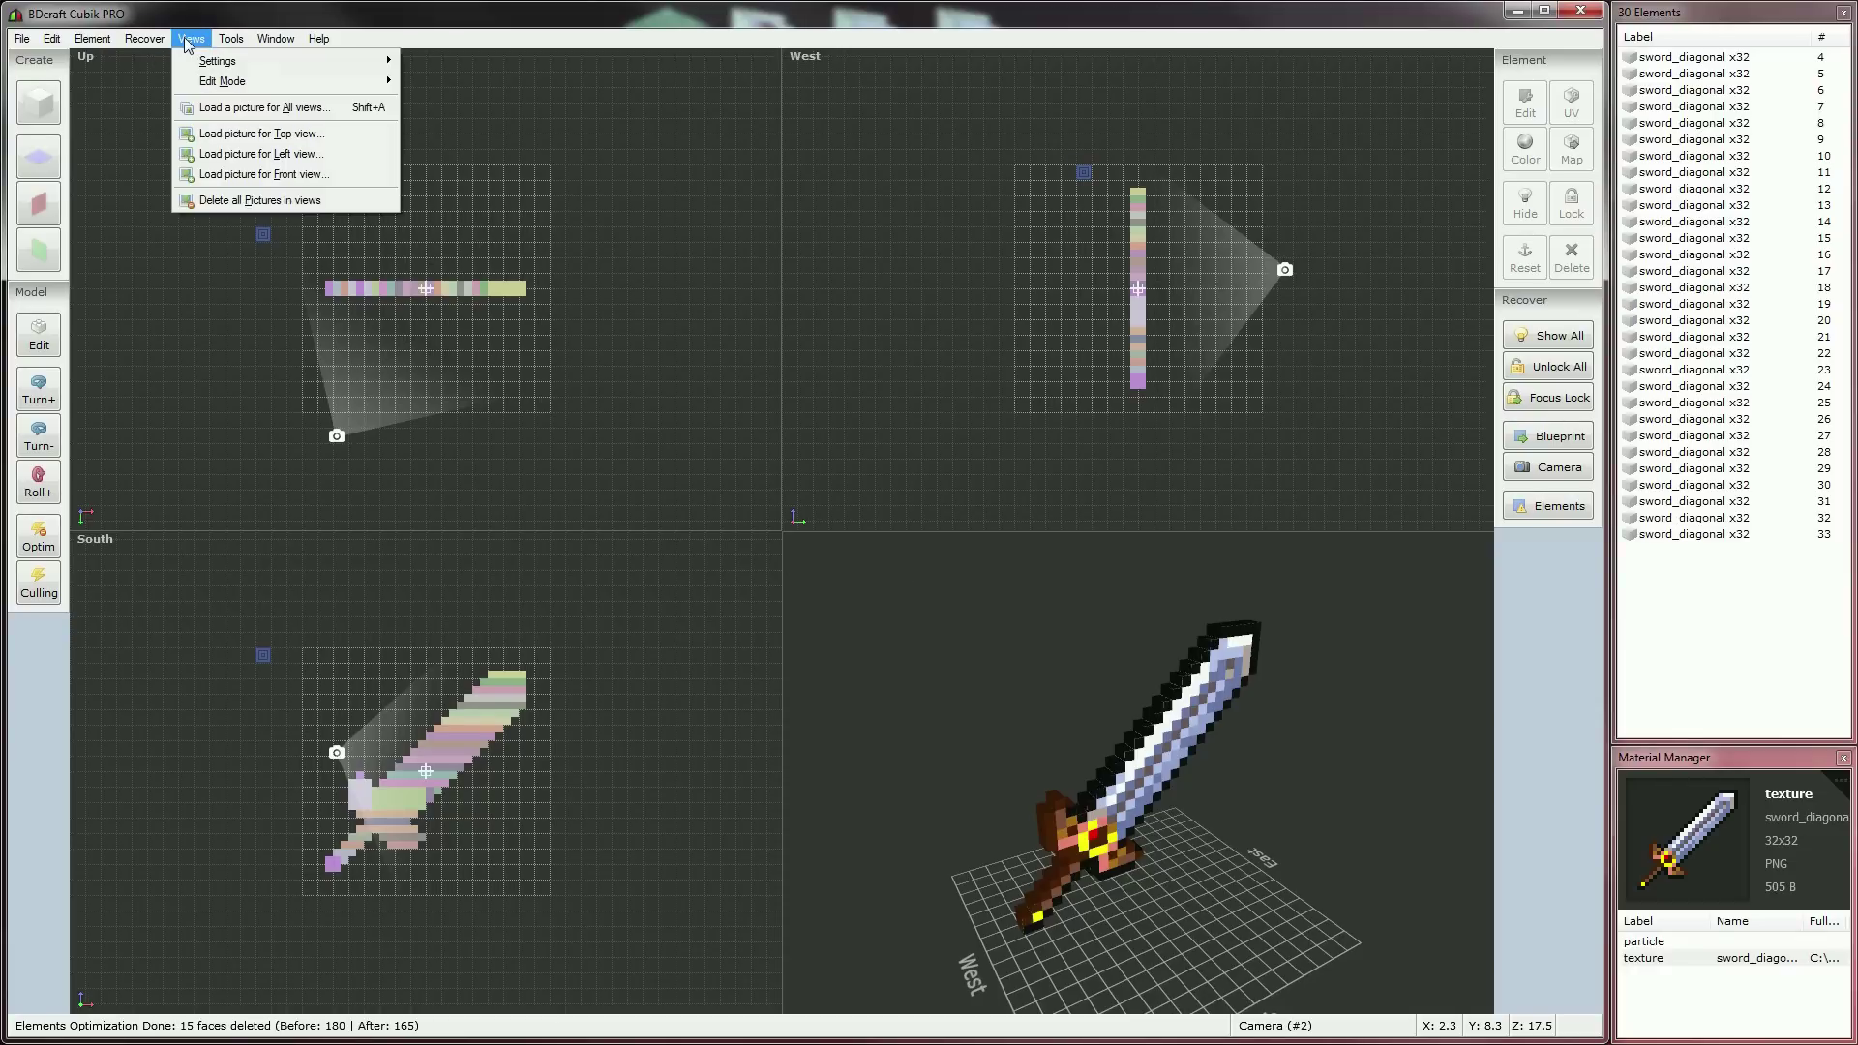
click(188, 41)
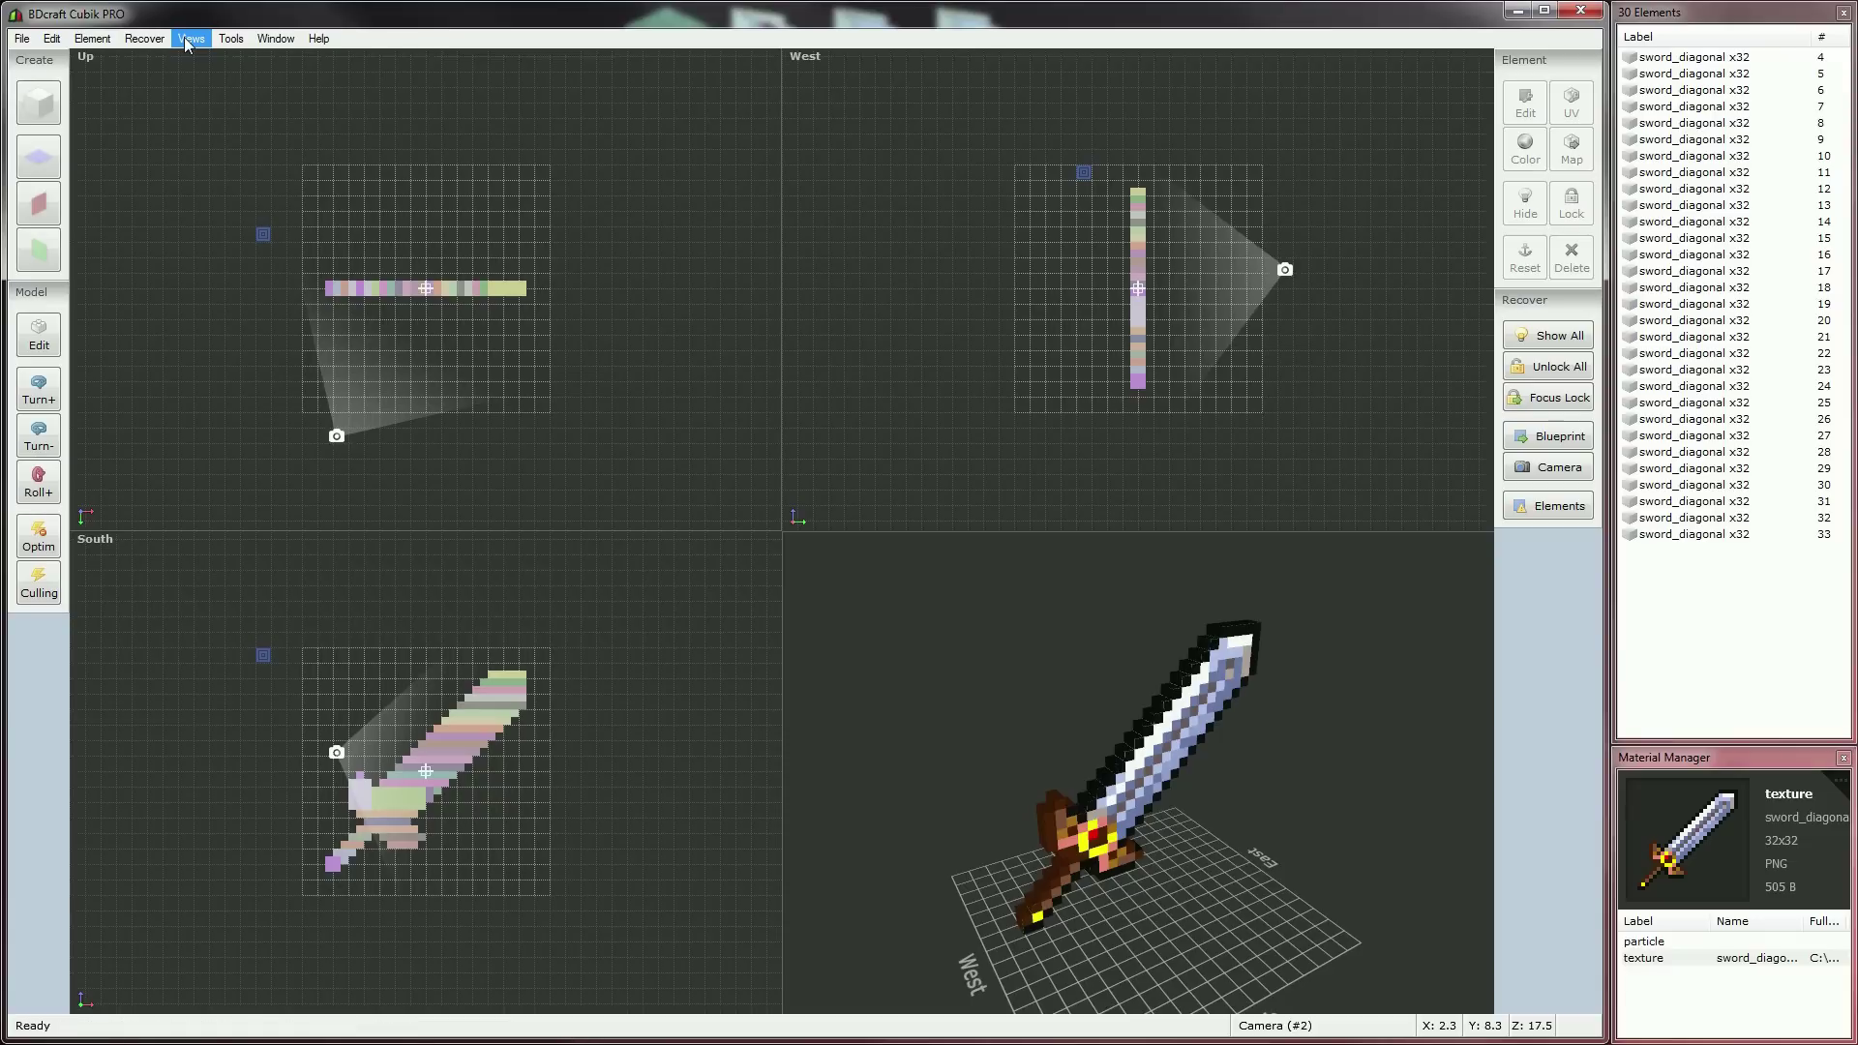
click(188, 41)
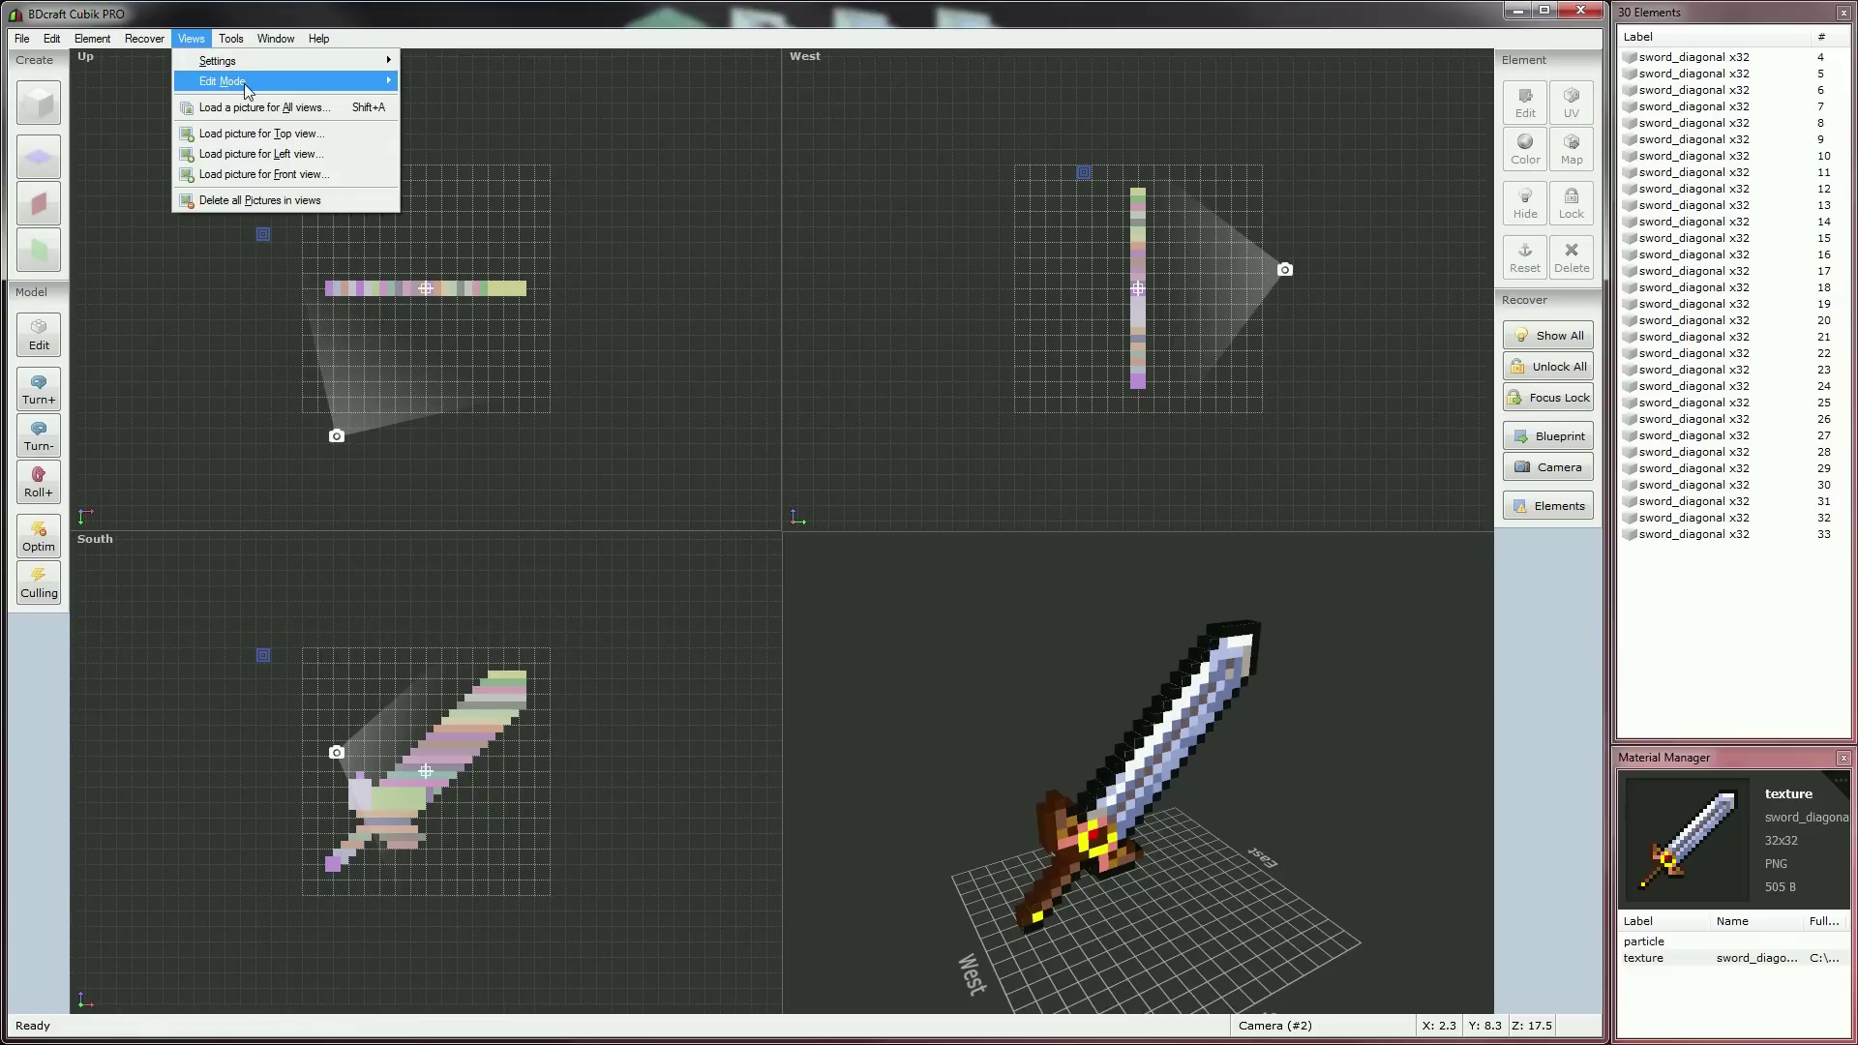
mouse_move(254, 89)
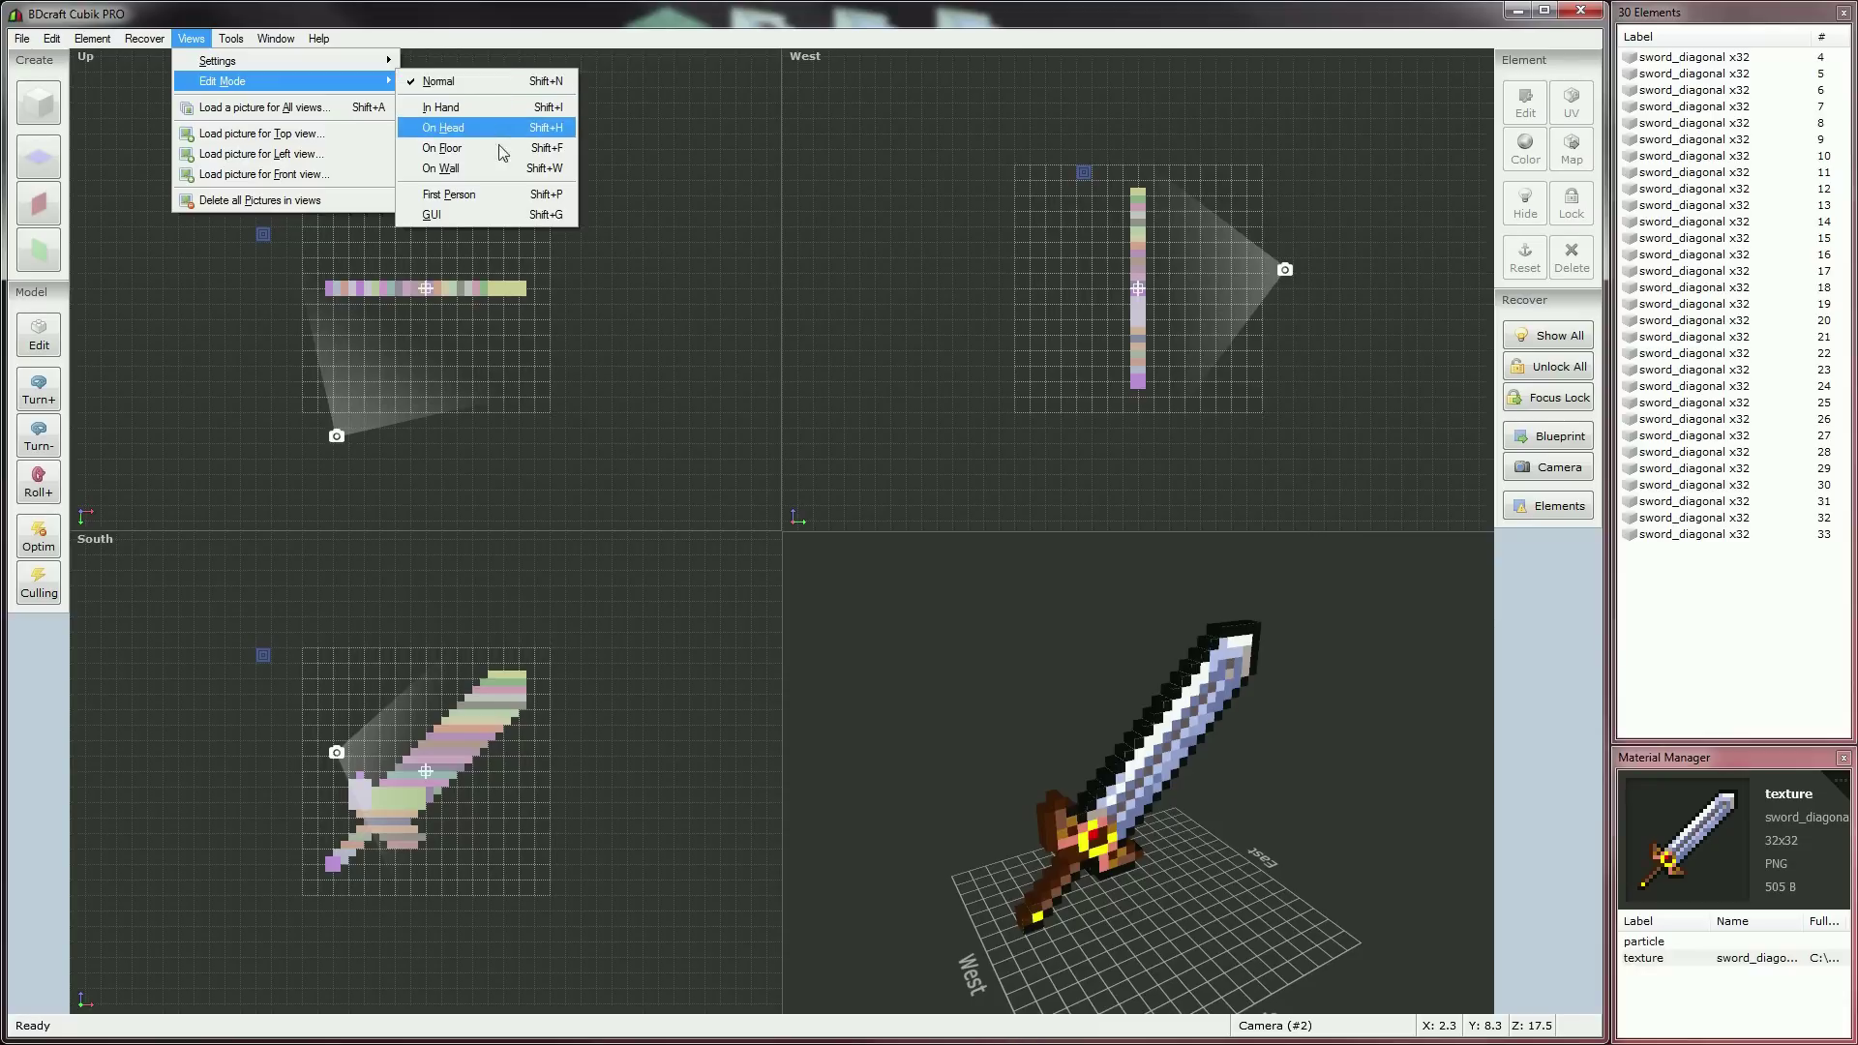
click(484, 108)
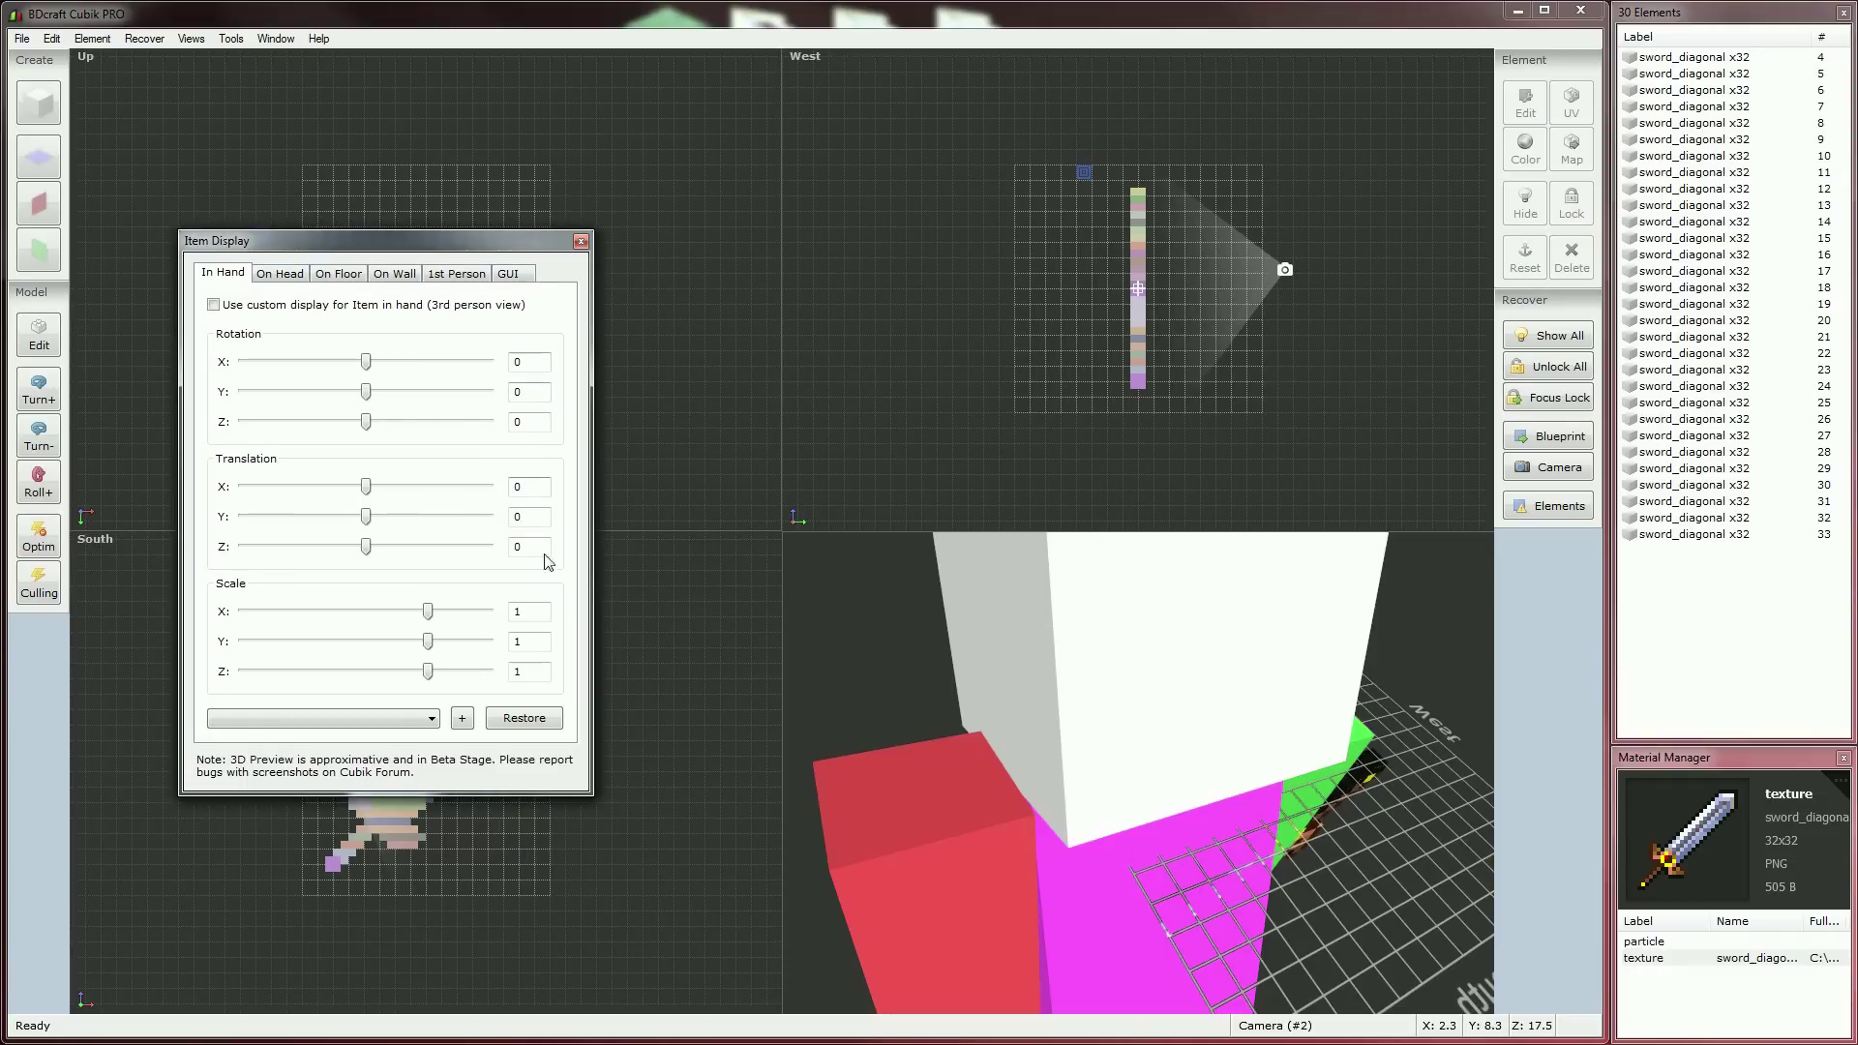
- Preview the sword On Head, On Floor and On Wall, orbiting and zooming the preview
click(280, 274)
right_drag(1013, 782, 1159, 780)
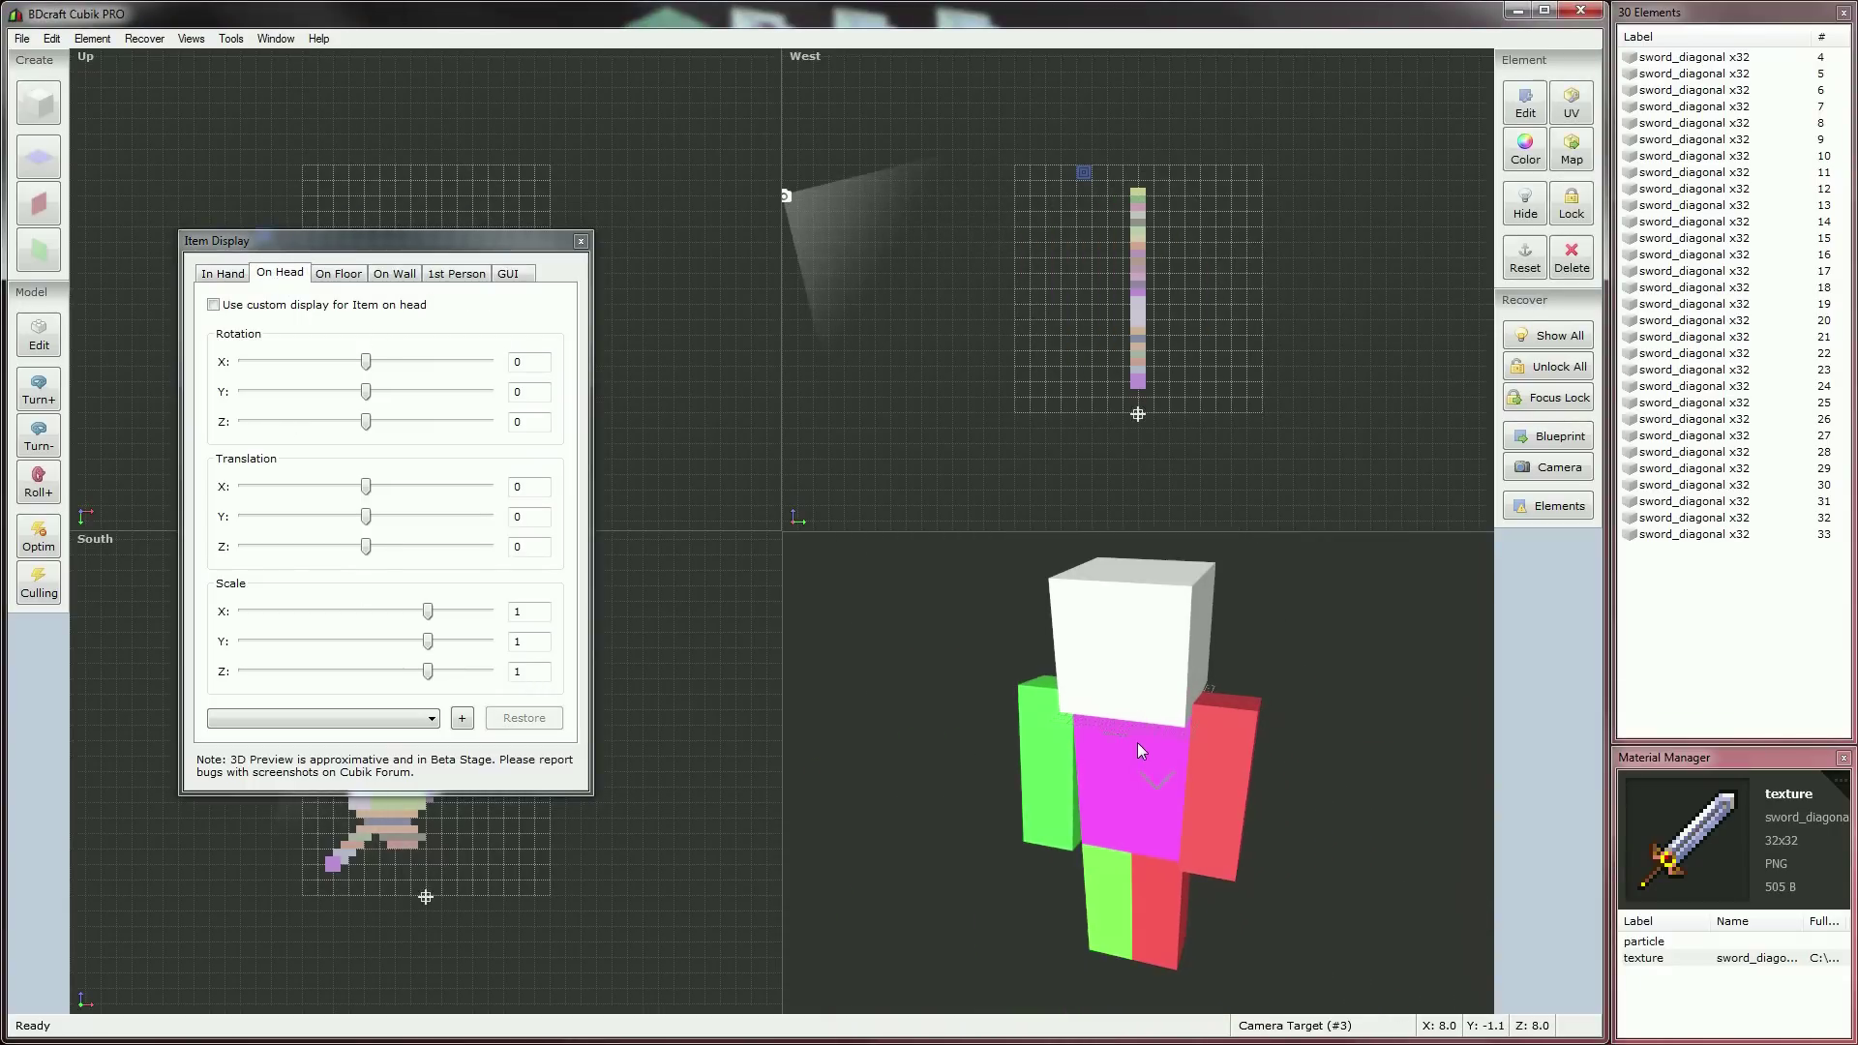
click(346, 279)
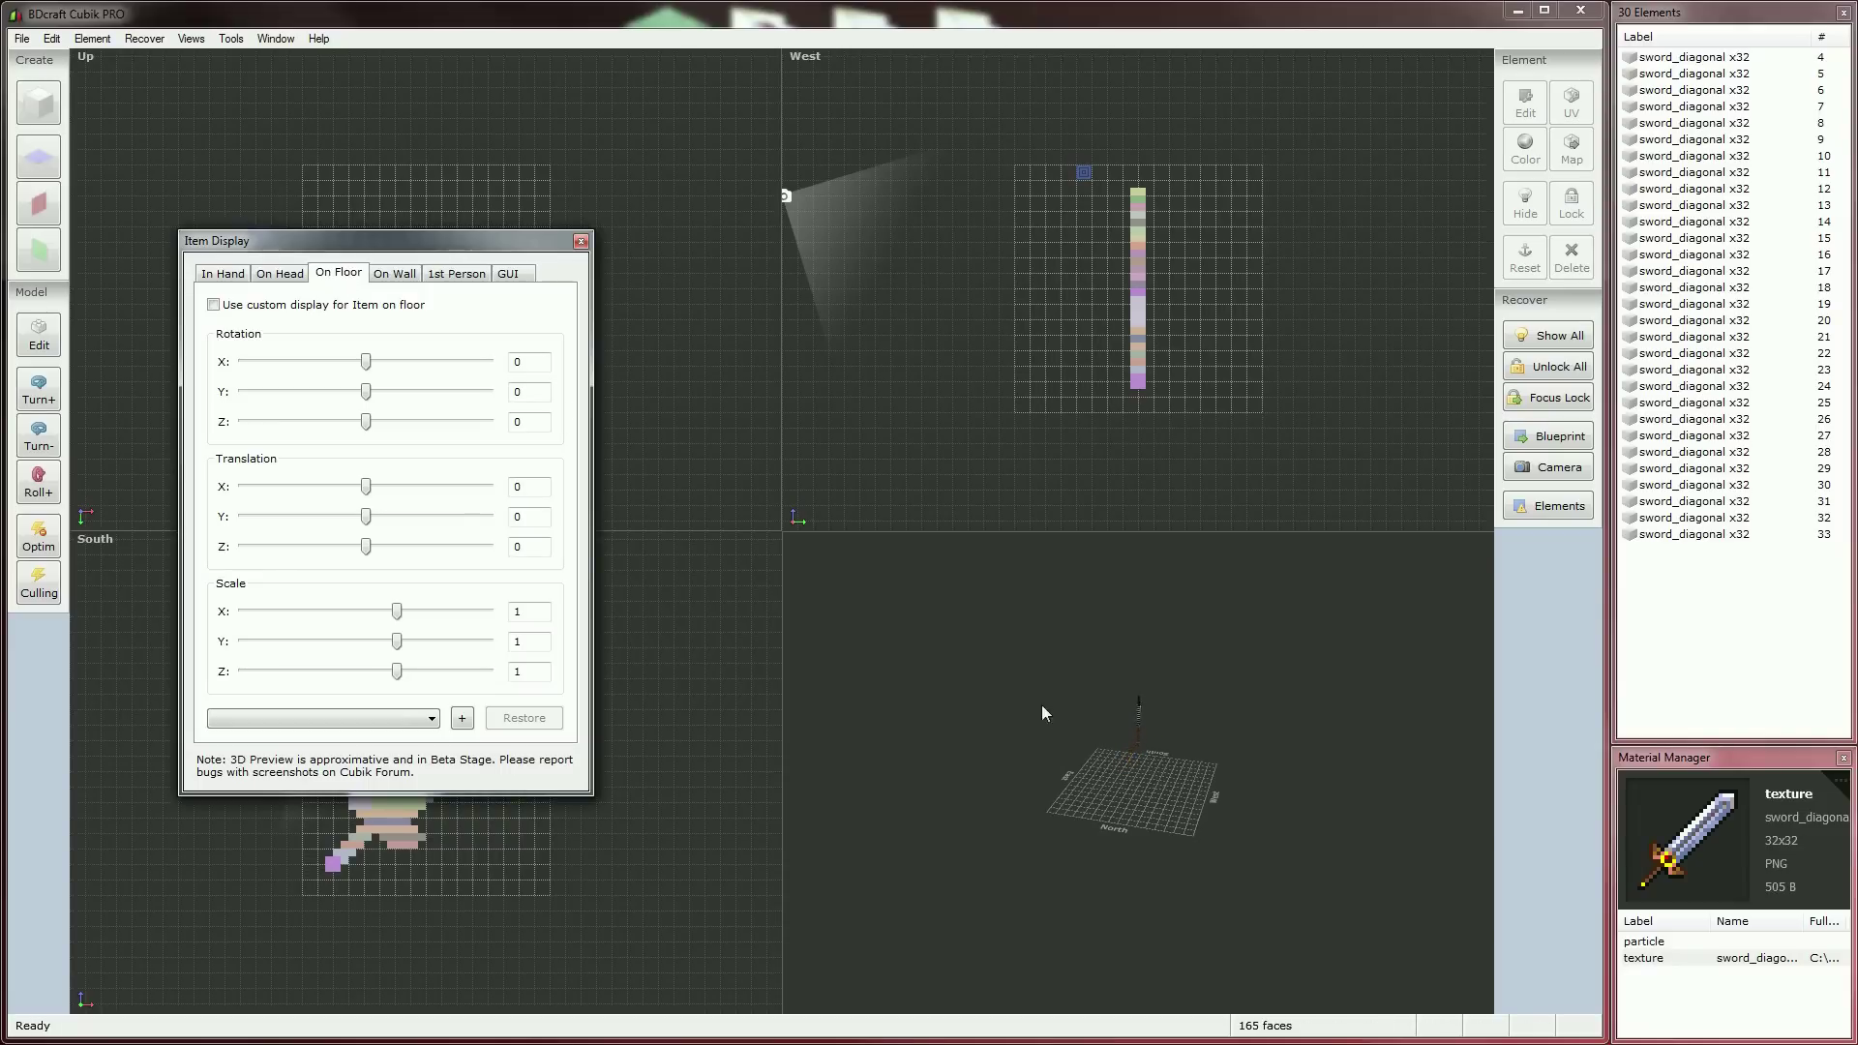
click(396, 275)
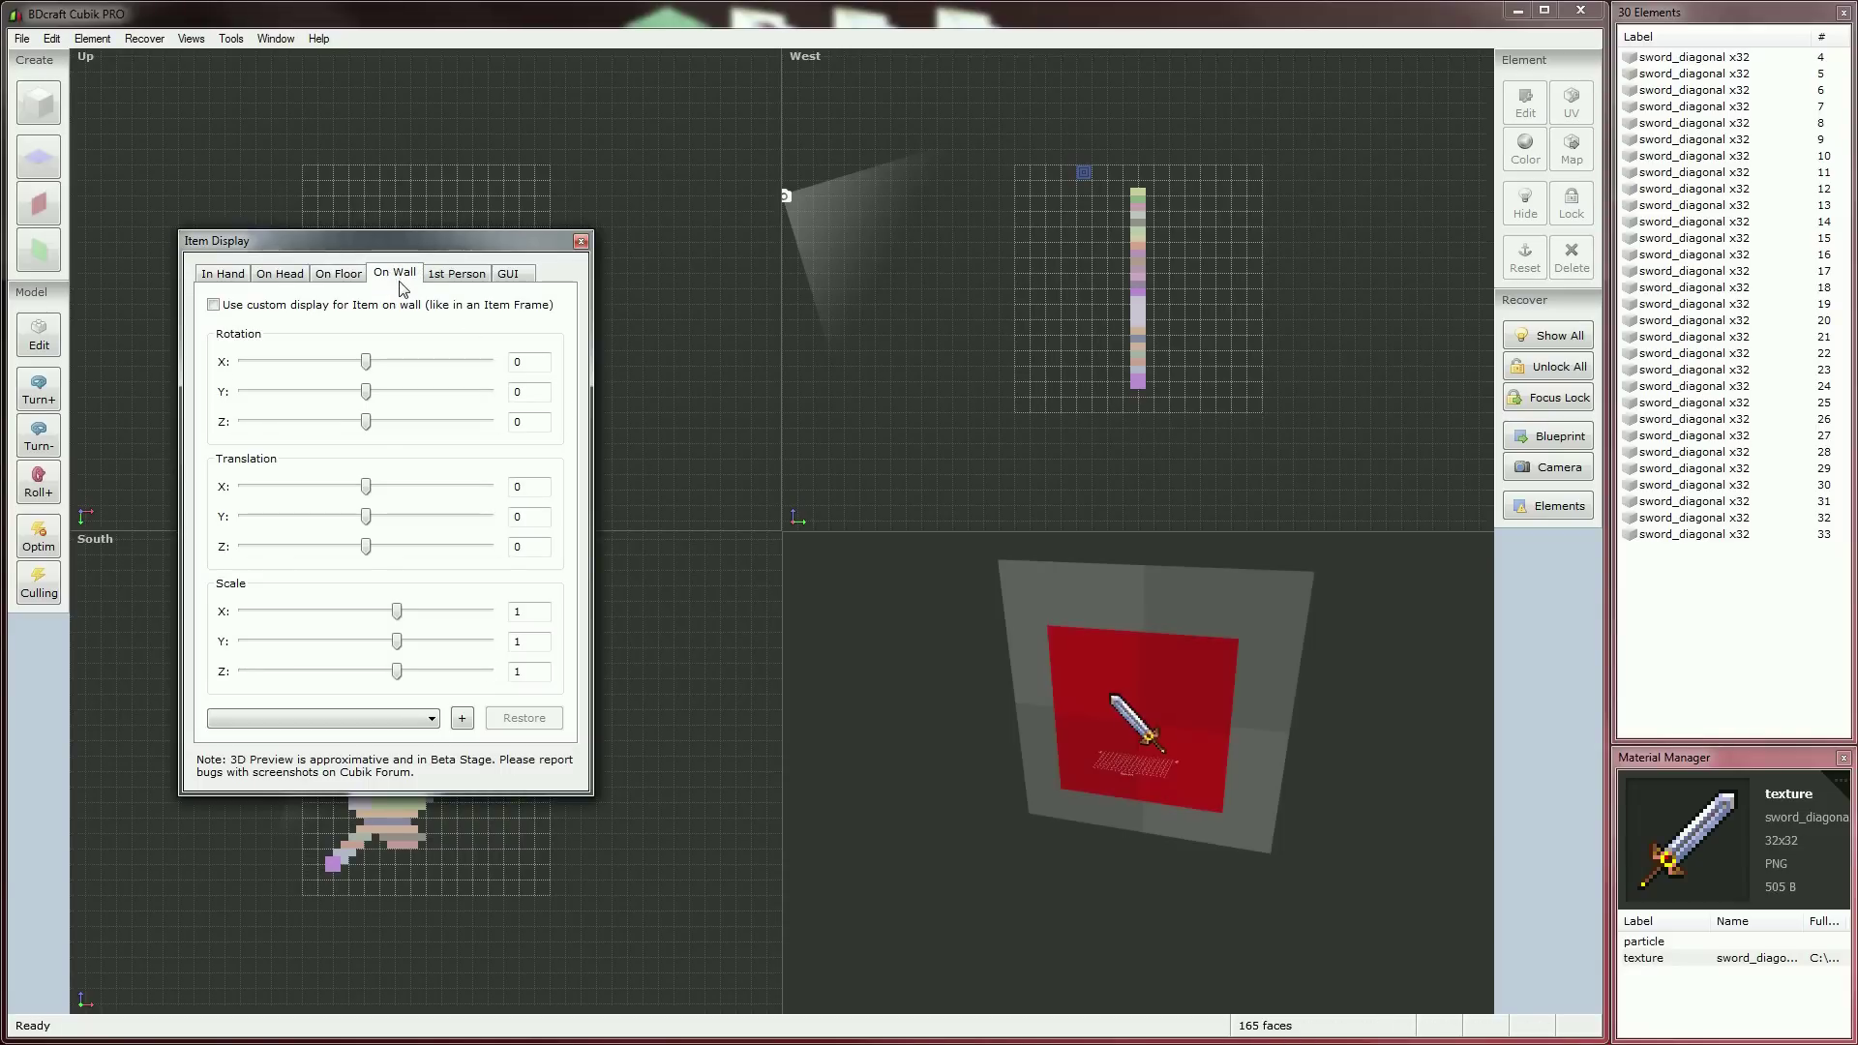
middle_drag(1113, 809, 1161, 844)
scroll(1161, 843, up, 3)
middle_drag(1245, 774, 1251, 809)
- Preview the 1st Person and GUI views and move the Item Display dialog aside
click(456, 273)
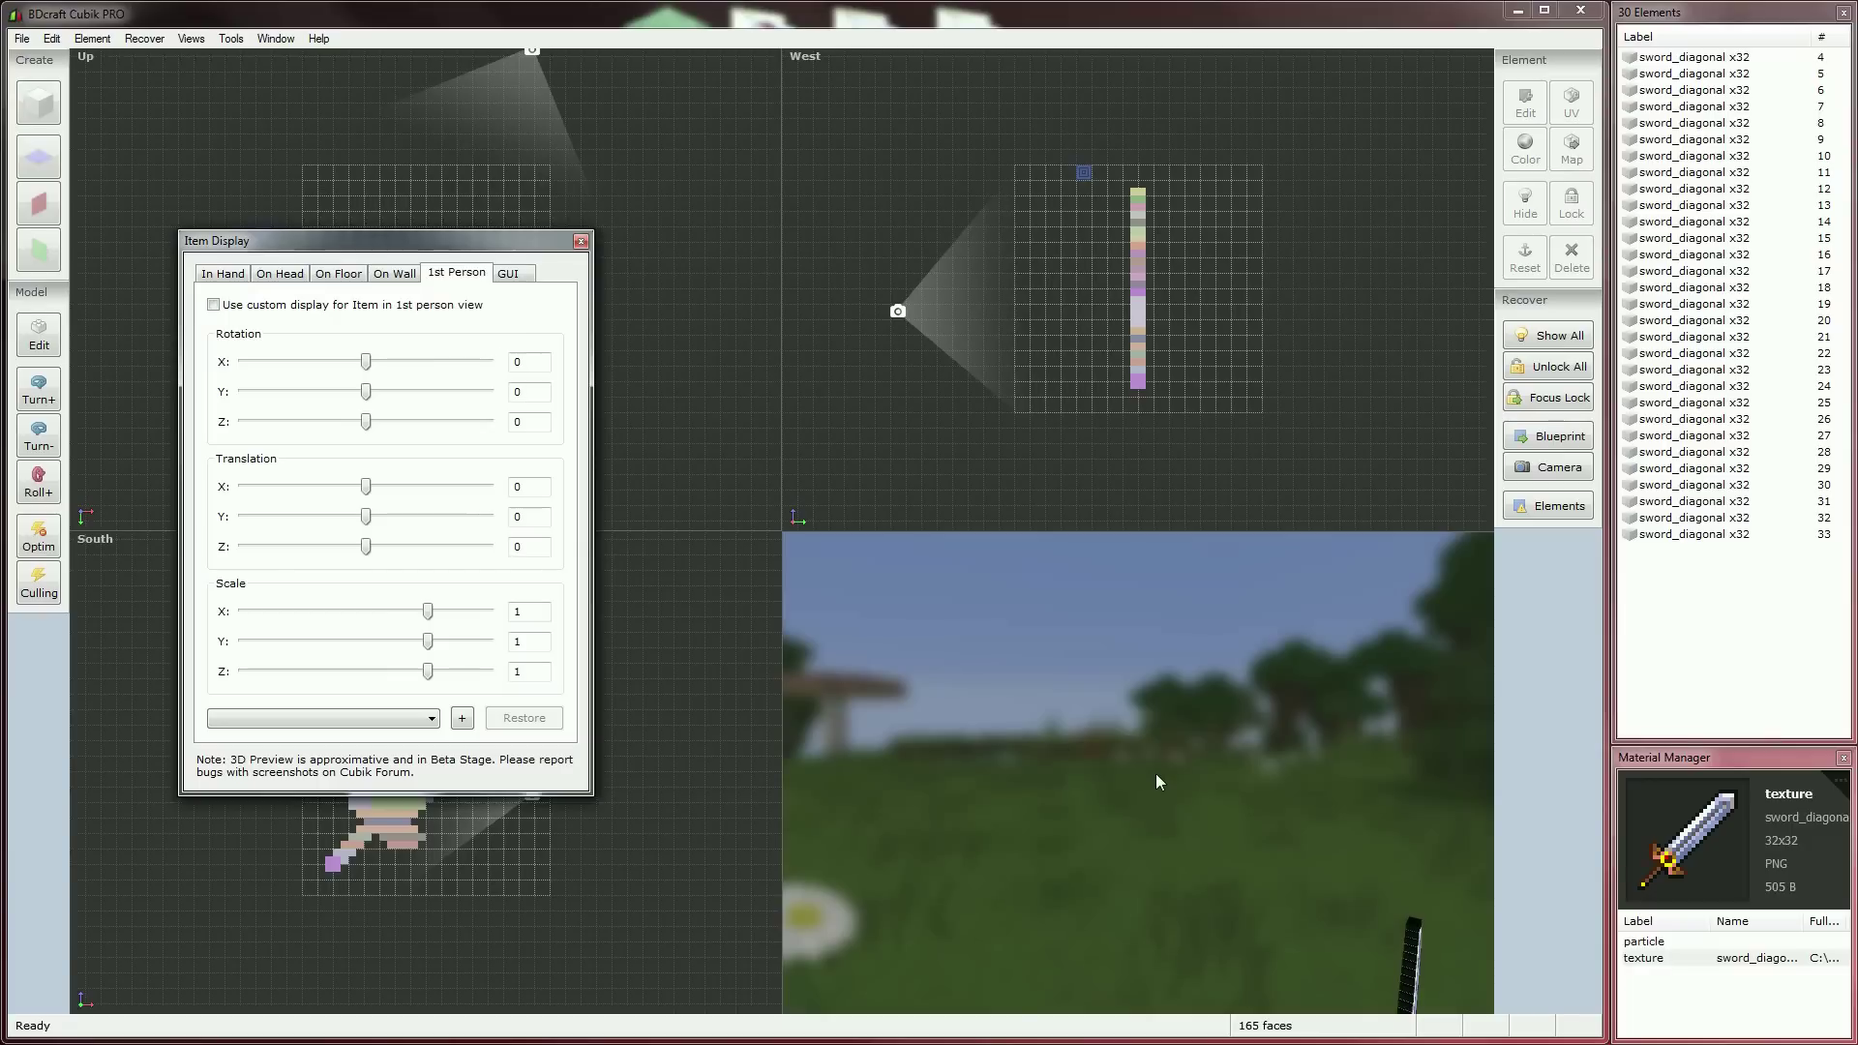
click(509, 275)
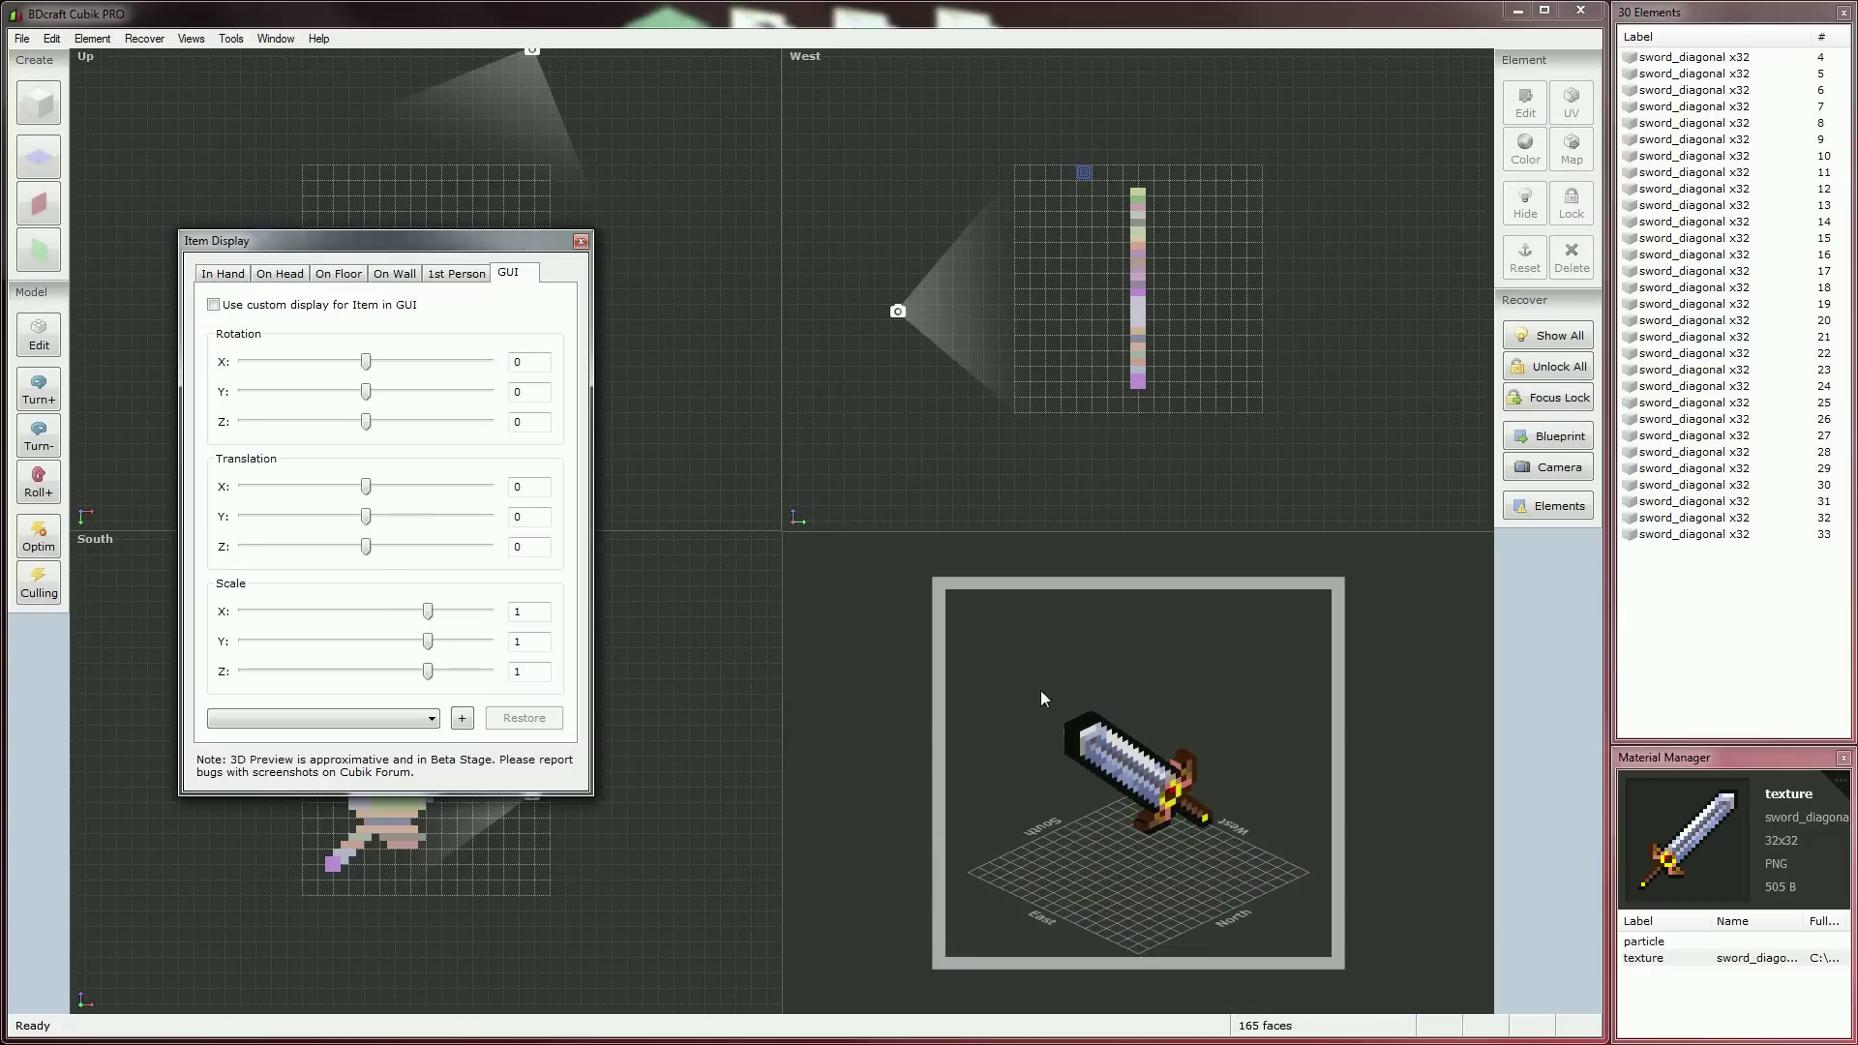
drag(527, 261, 674, 324)
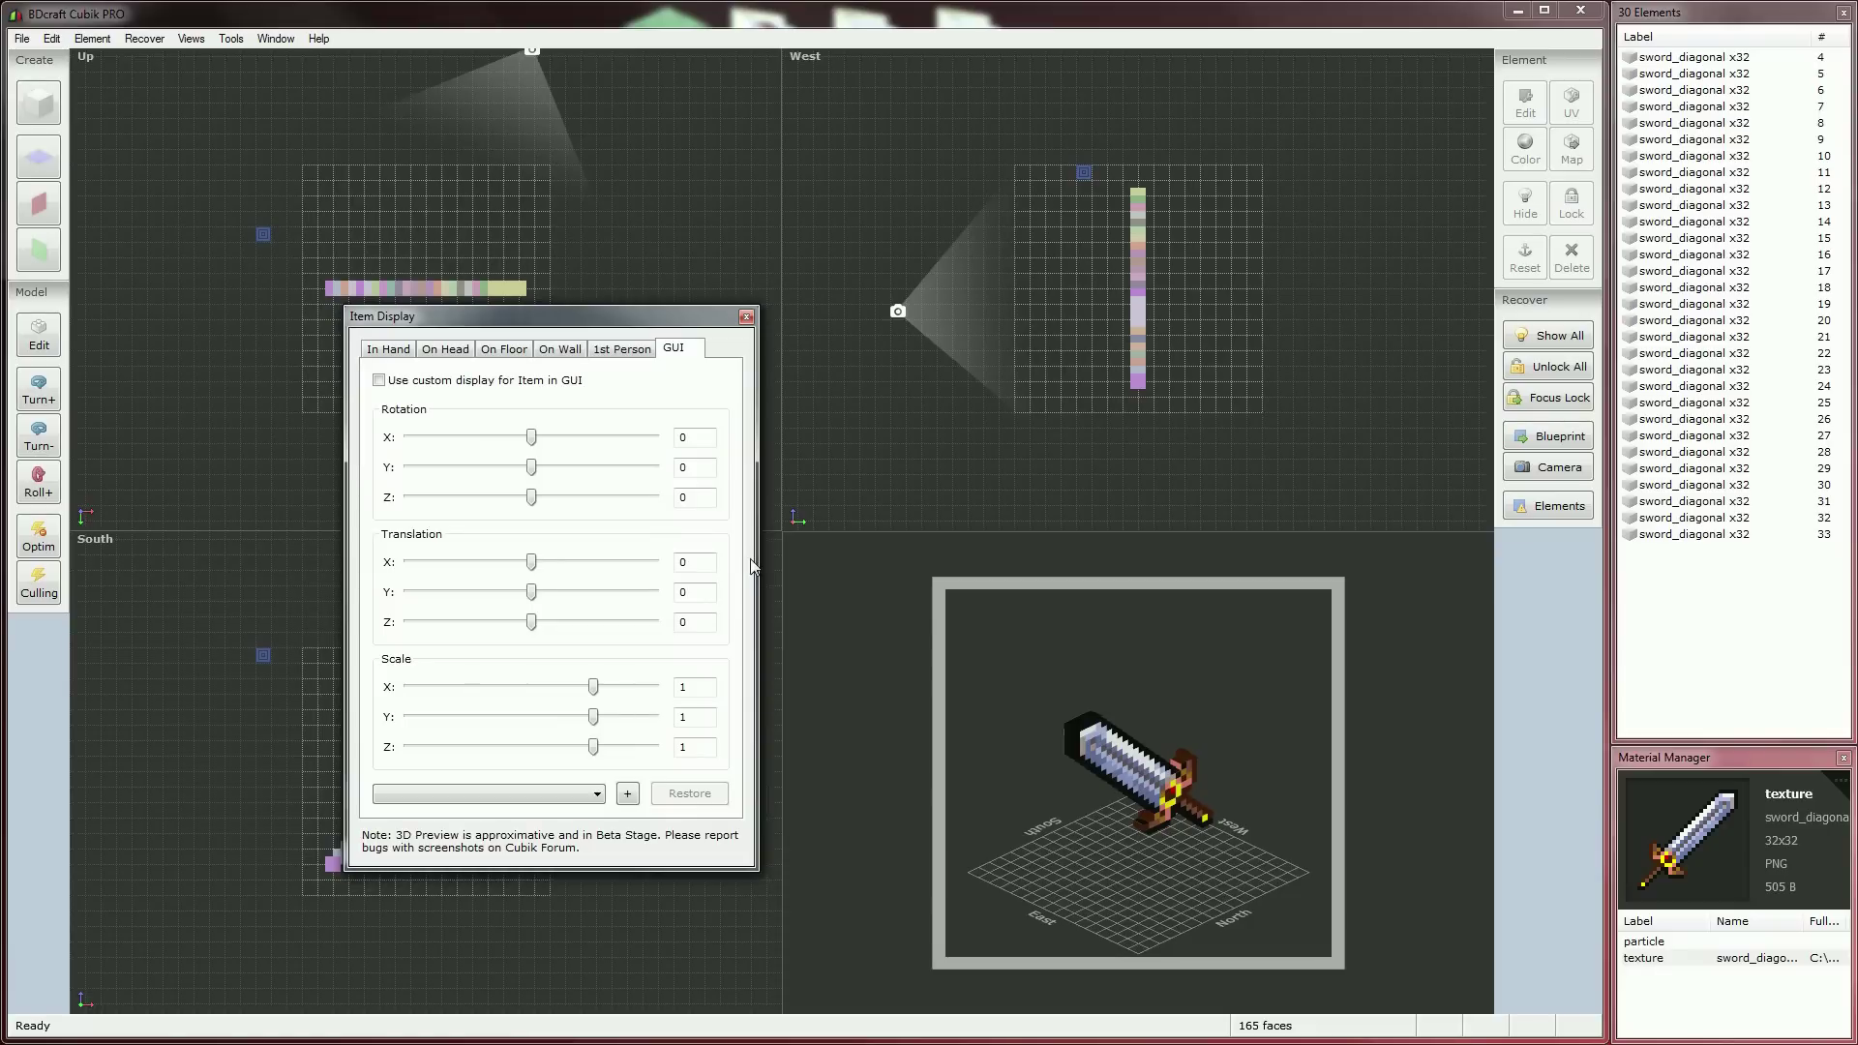
- Apply the Vanilla Item preset on the In Hand tab
click(393, 349)
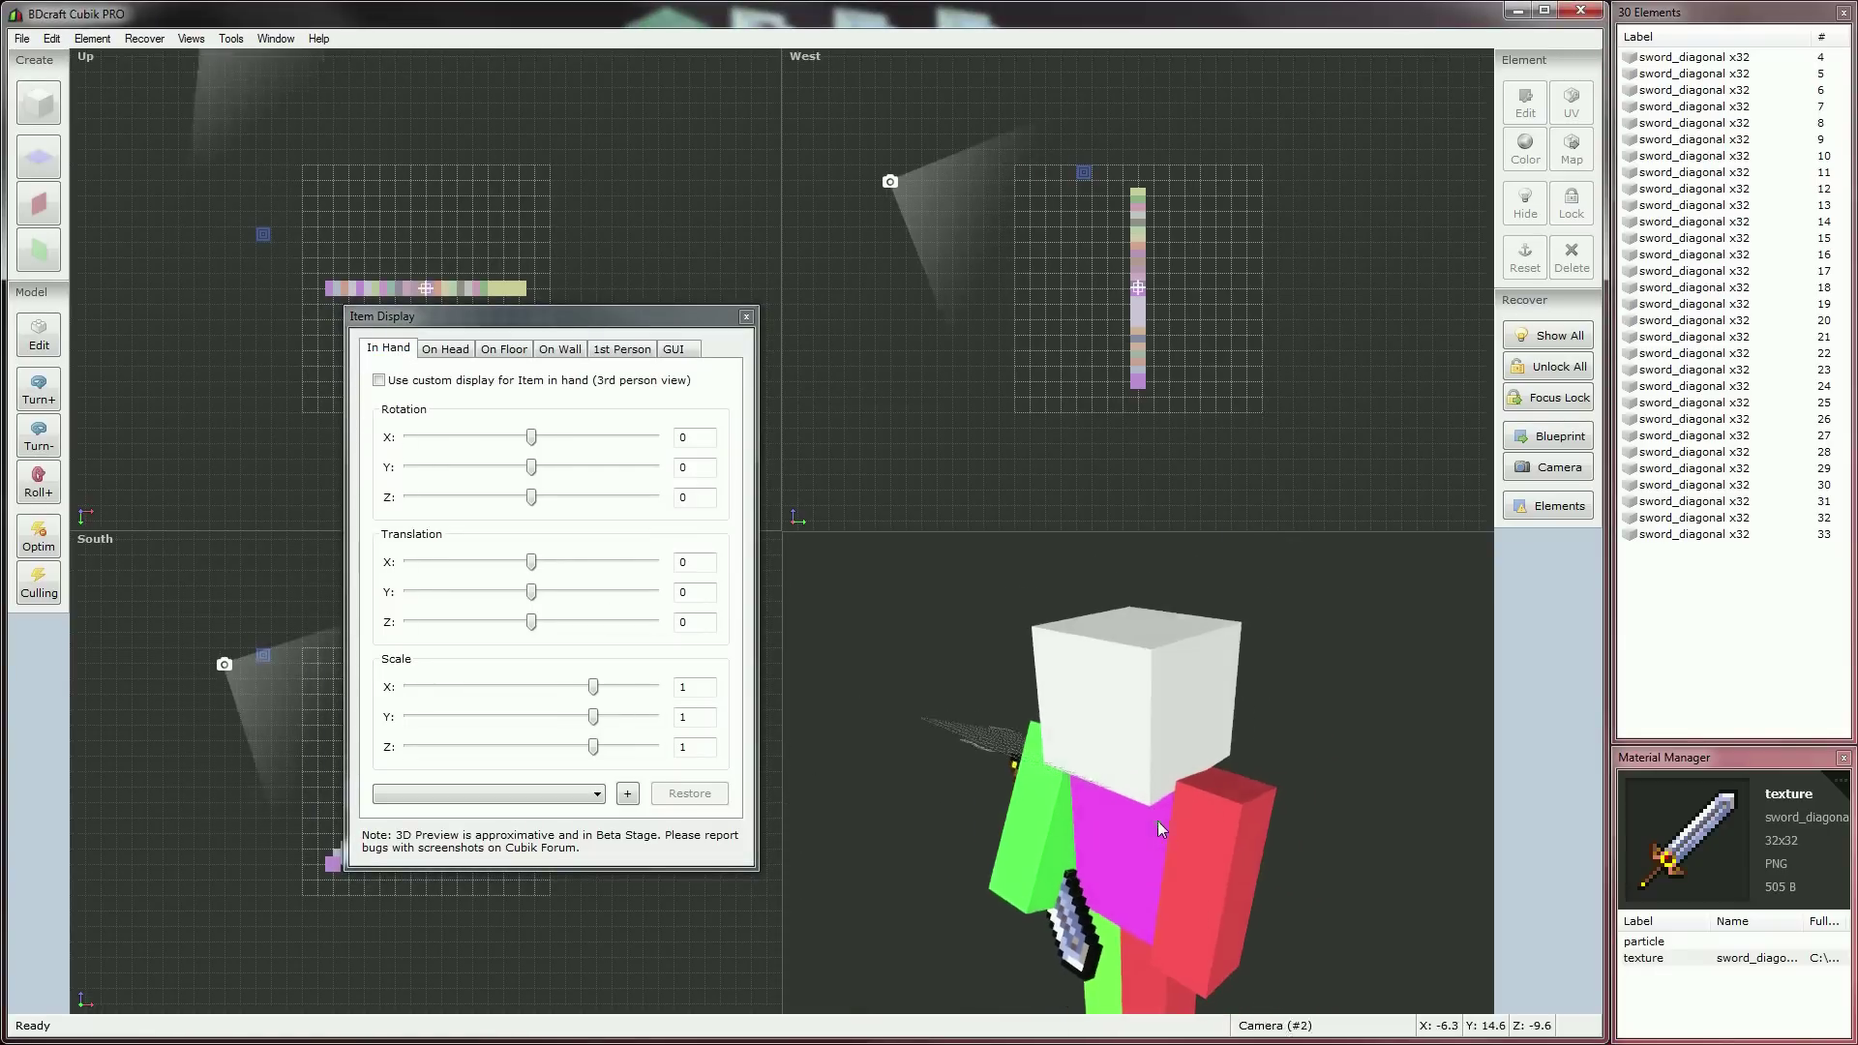
drag(1159, 617, 1210, 770)
scroll(1211, 771, down, 2)
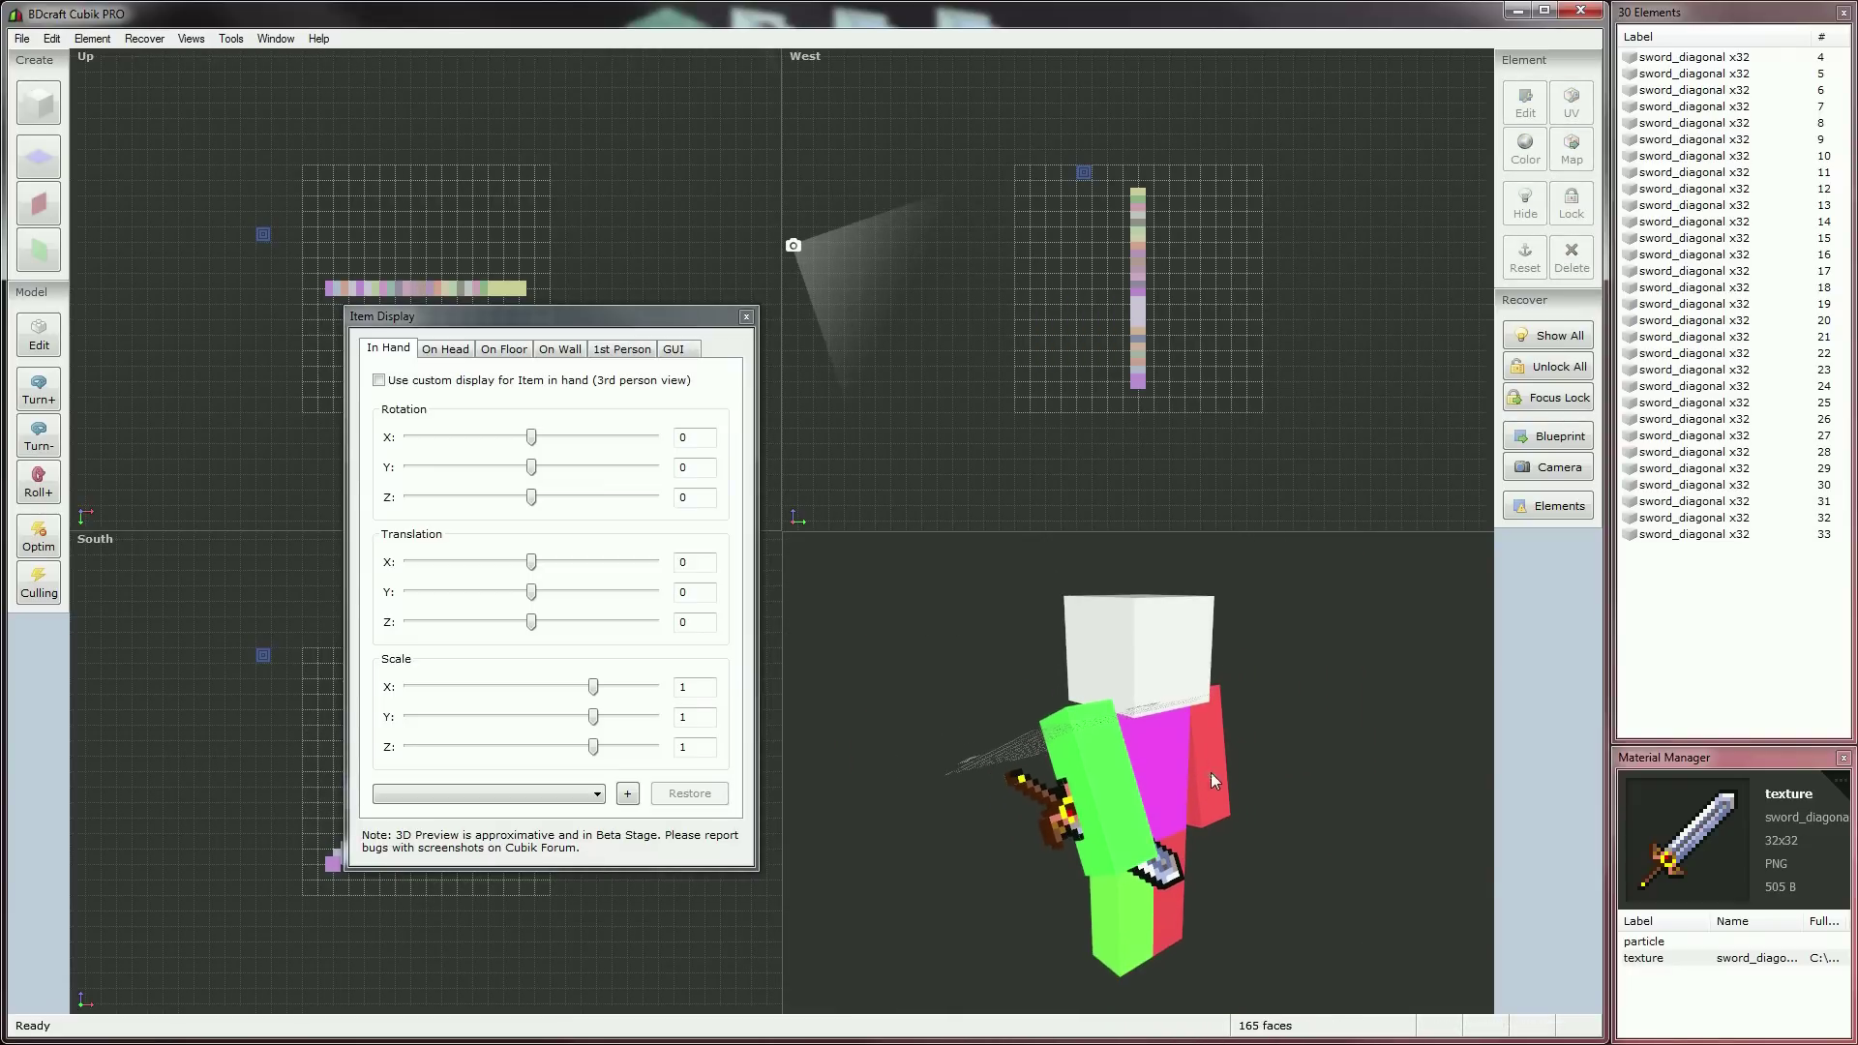
click(599, 793)
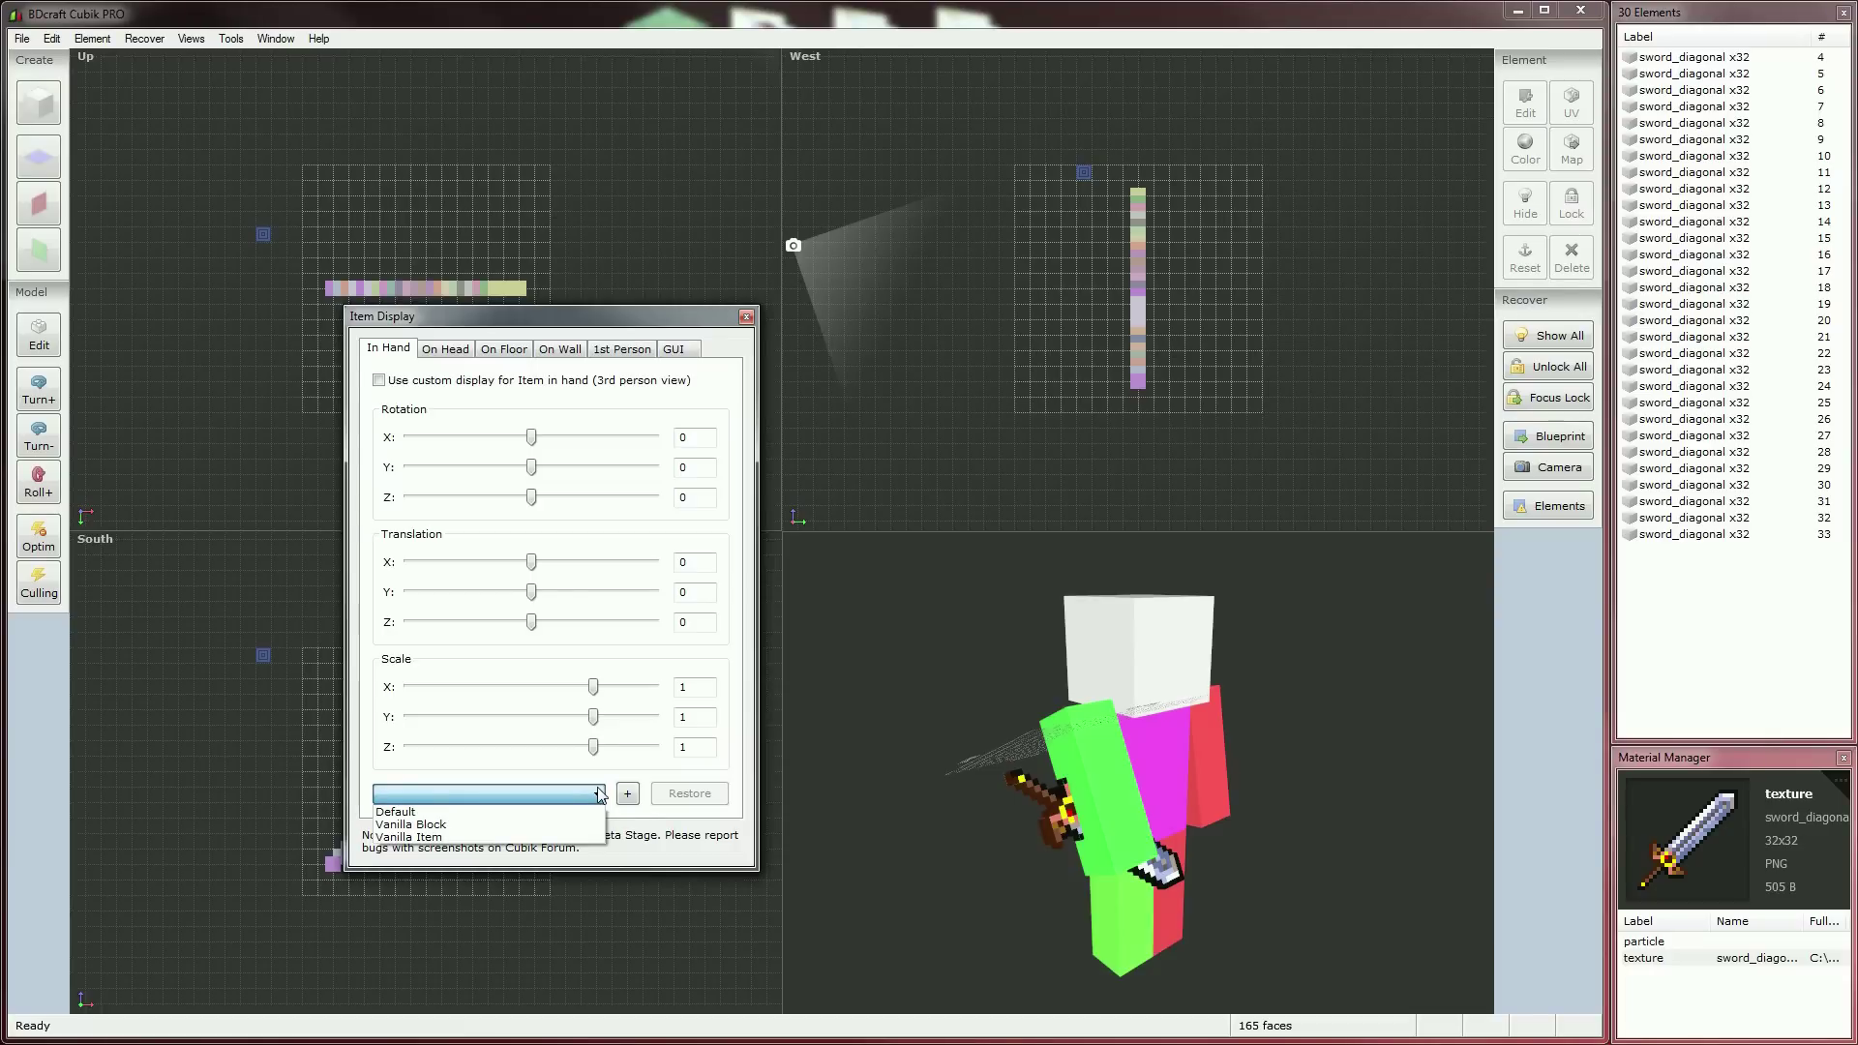
click(472, 837)
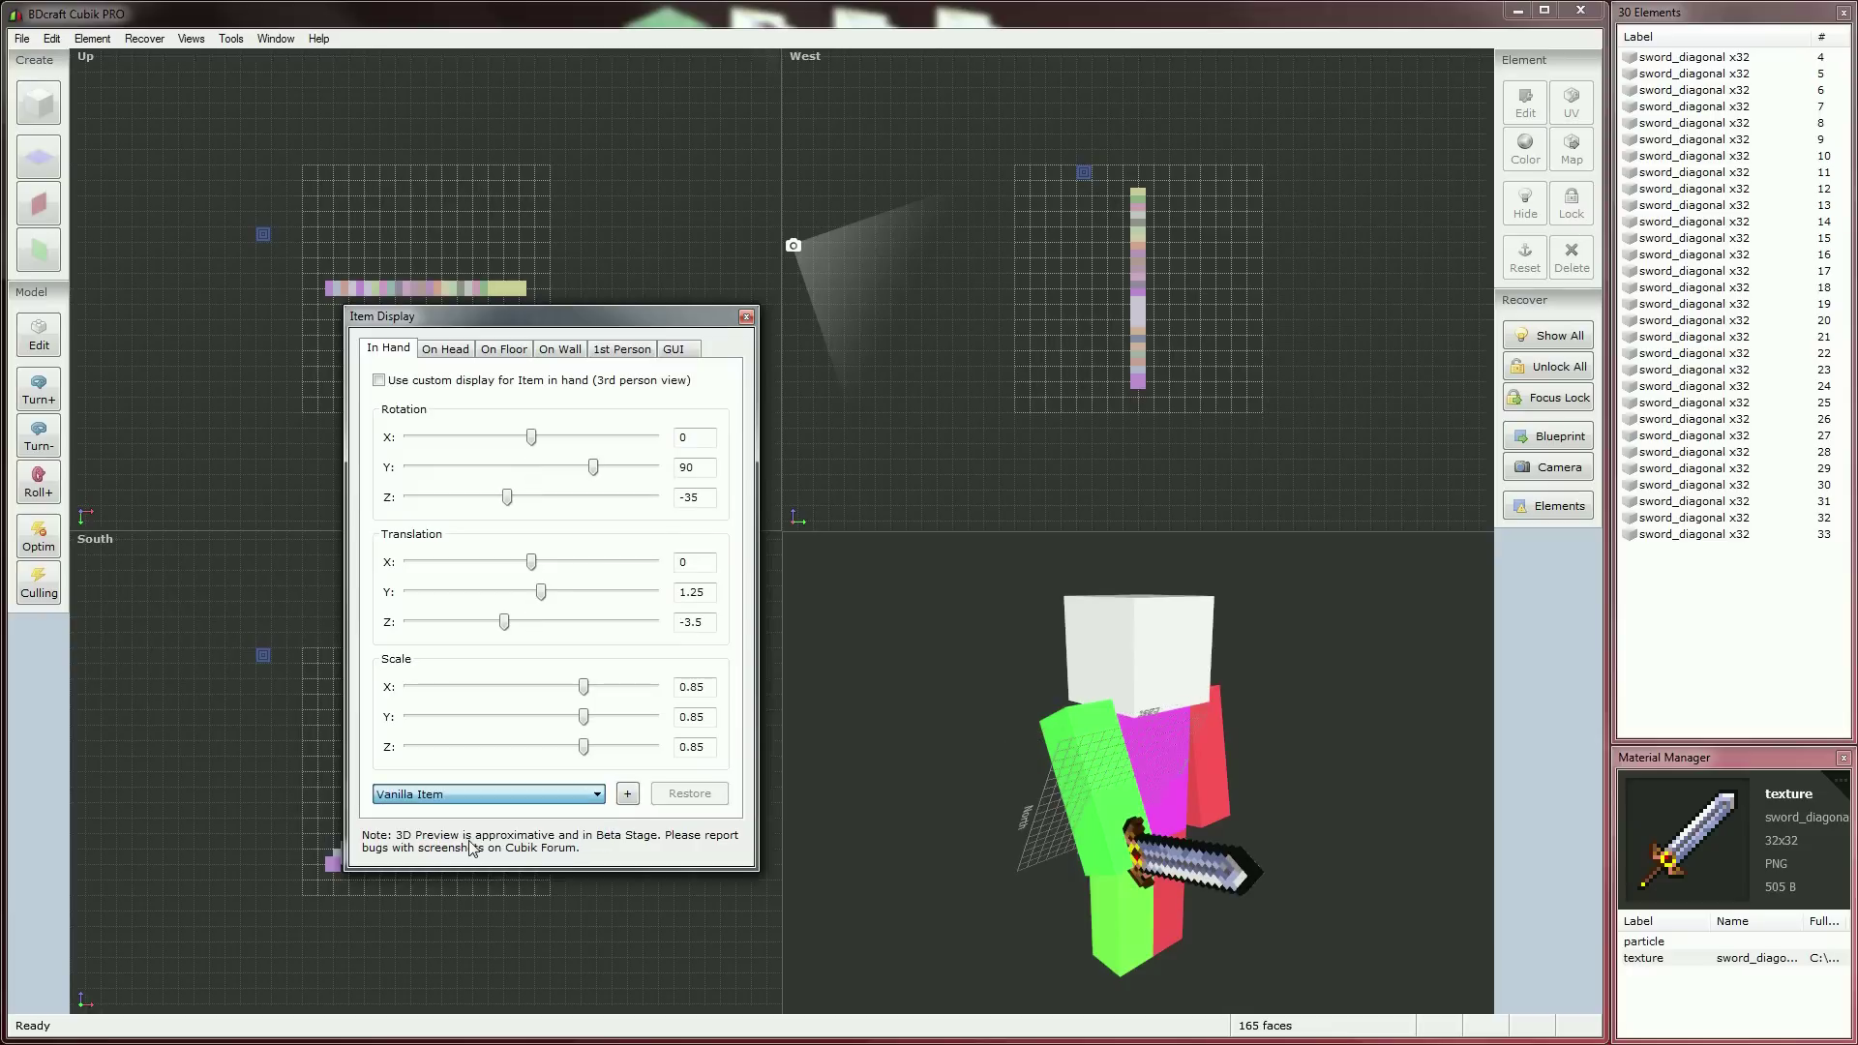
drag(819, 862, 1097, 803)
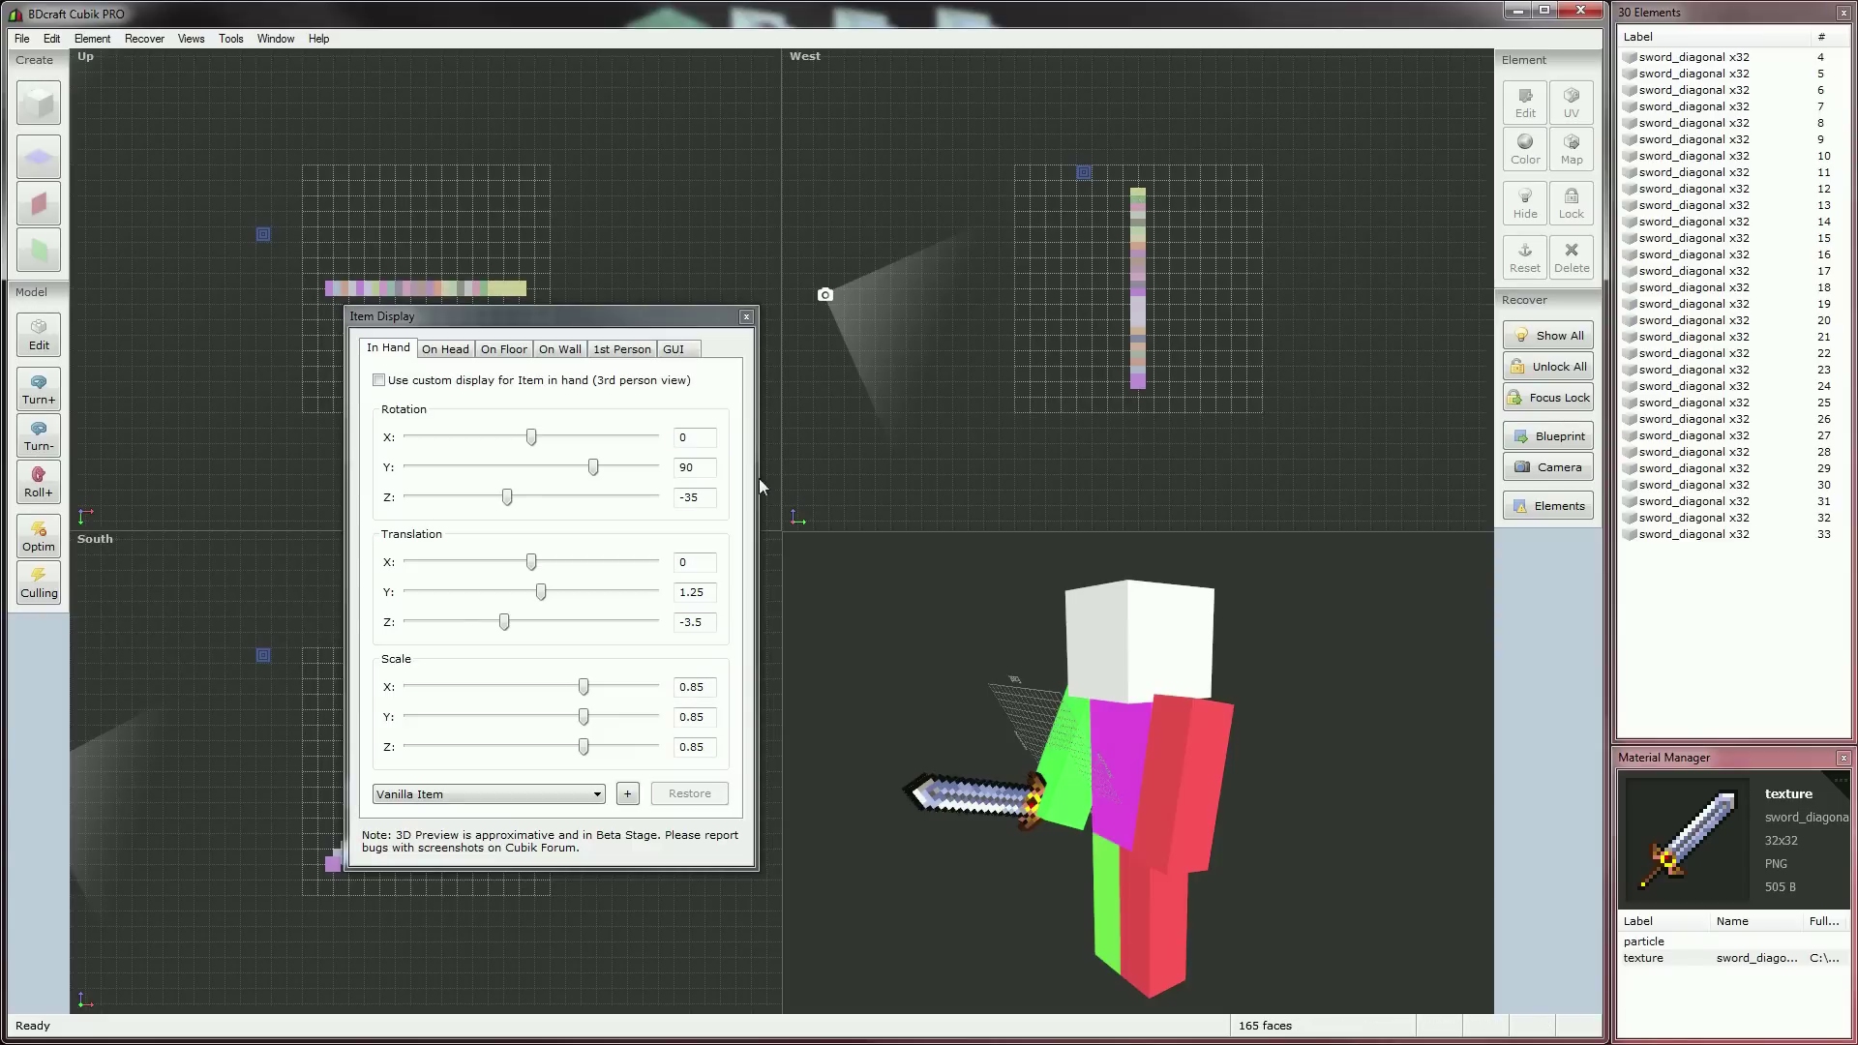
- Set the in-hand scale to 1.2 on X, Y and Z
double_click(679, 693)
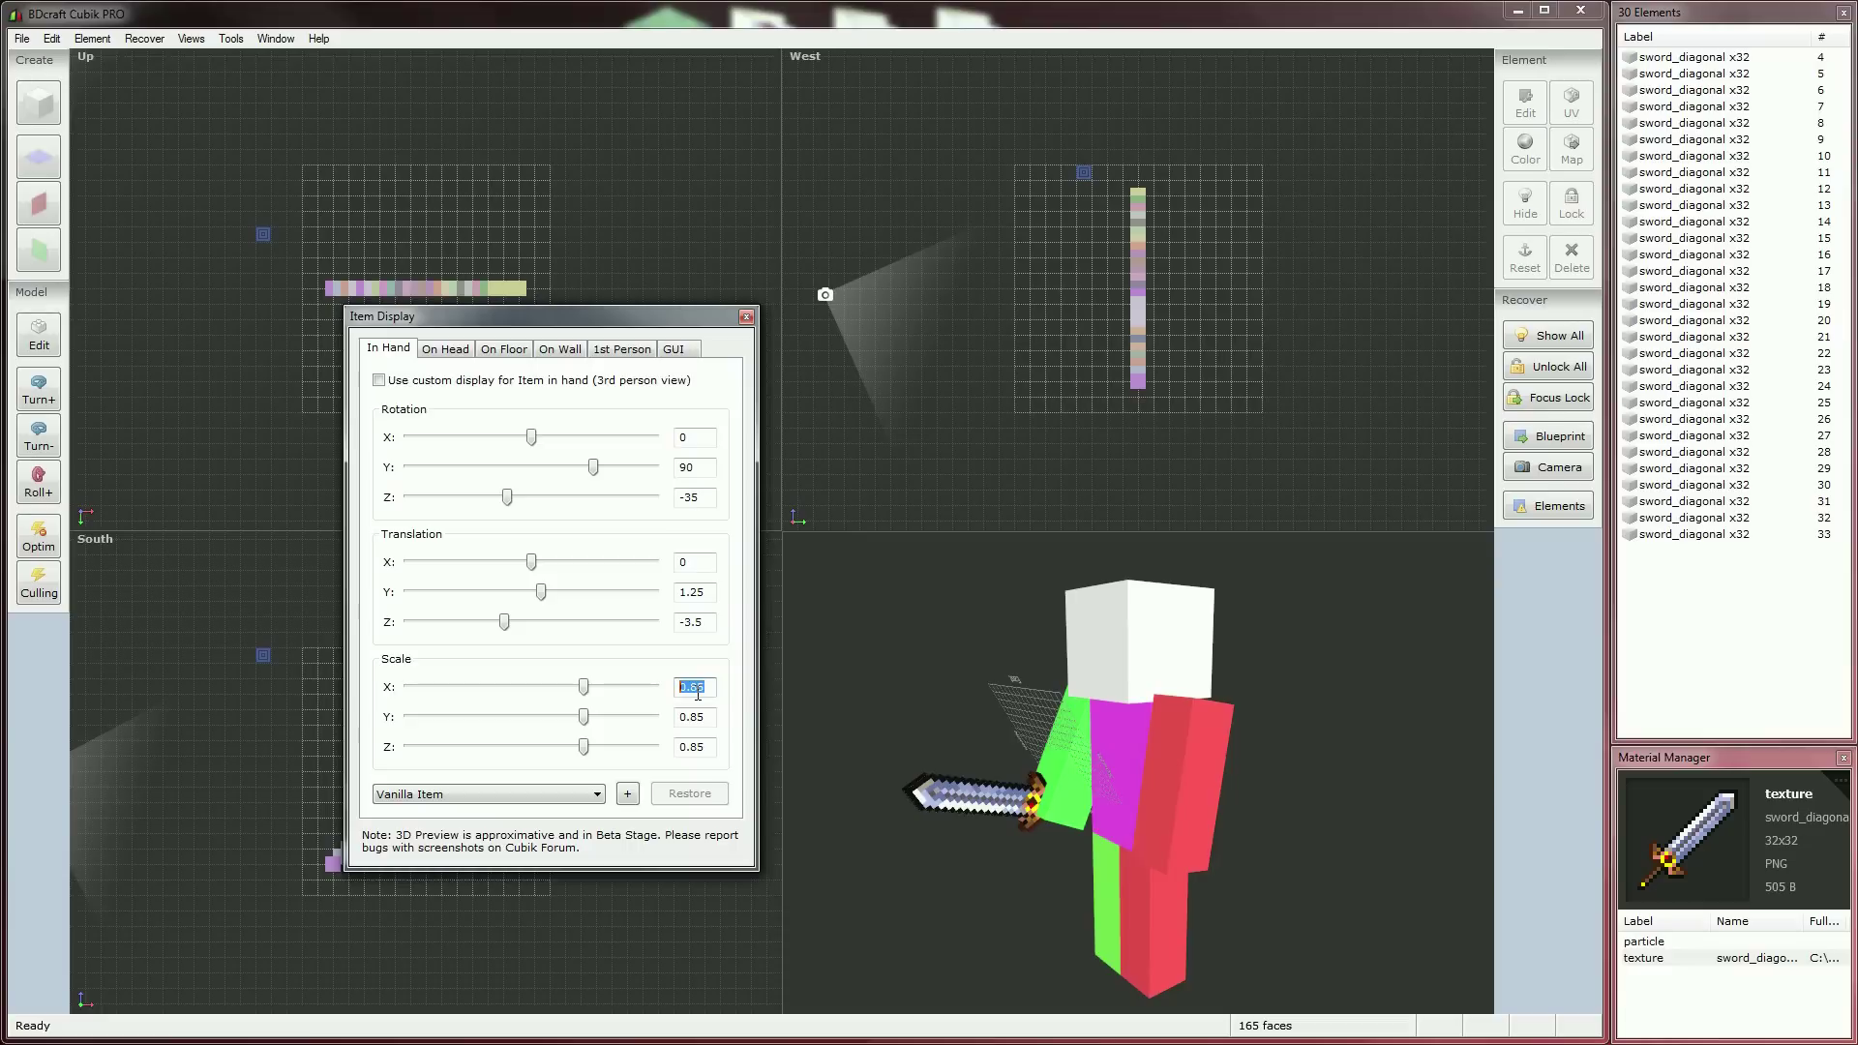
text(1.2)
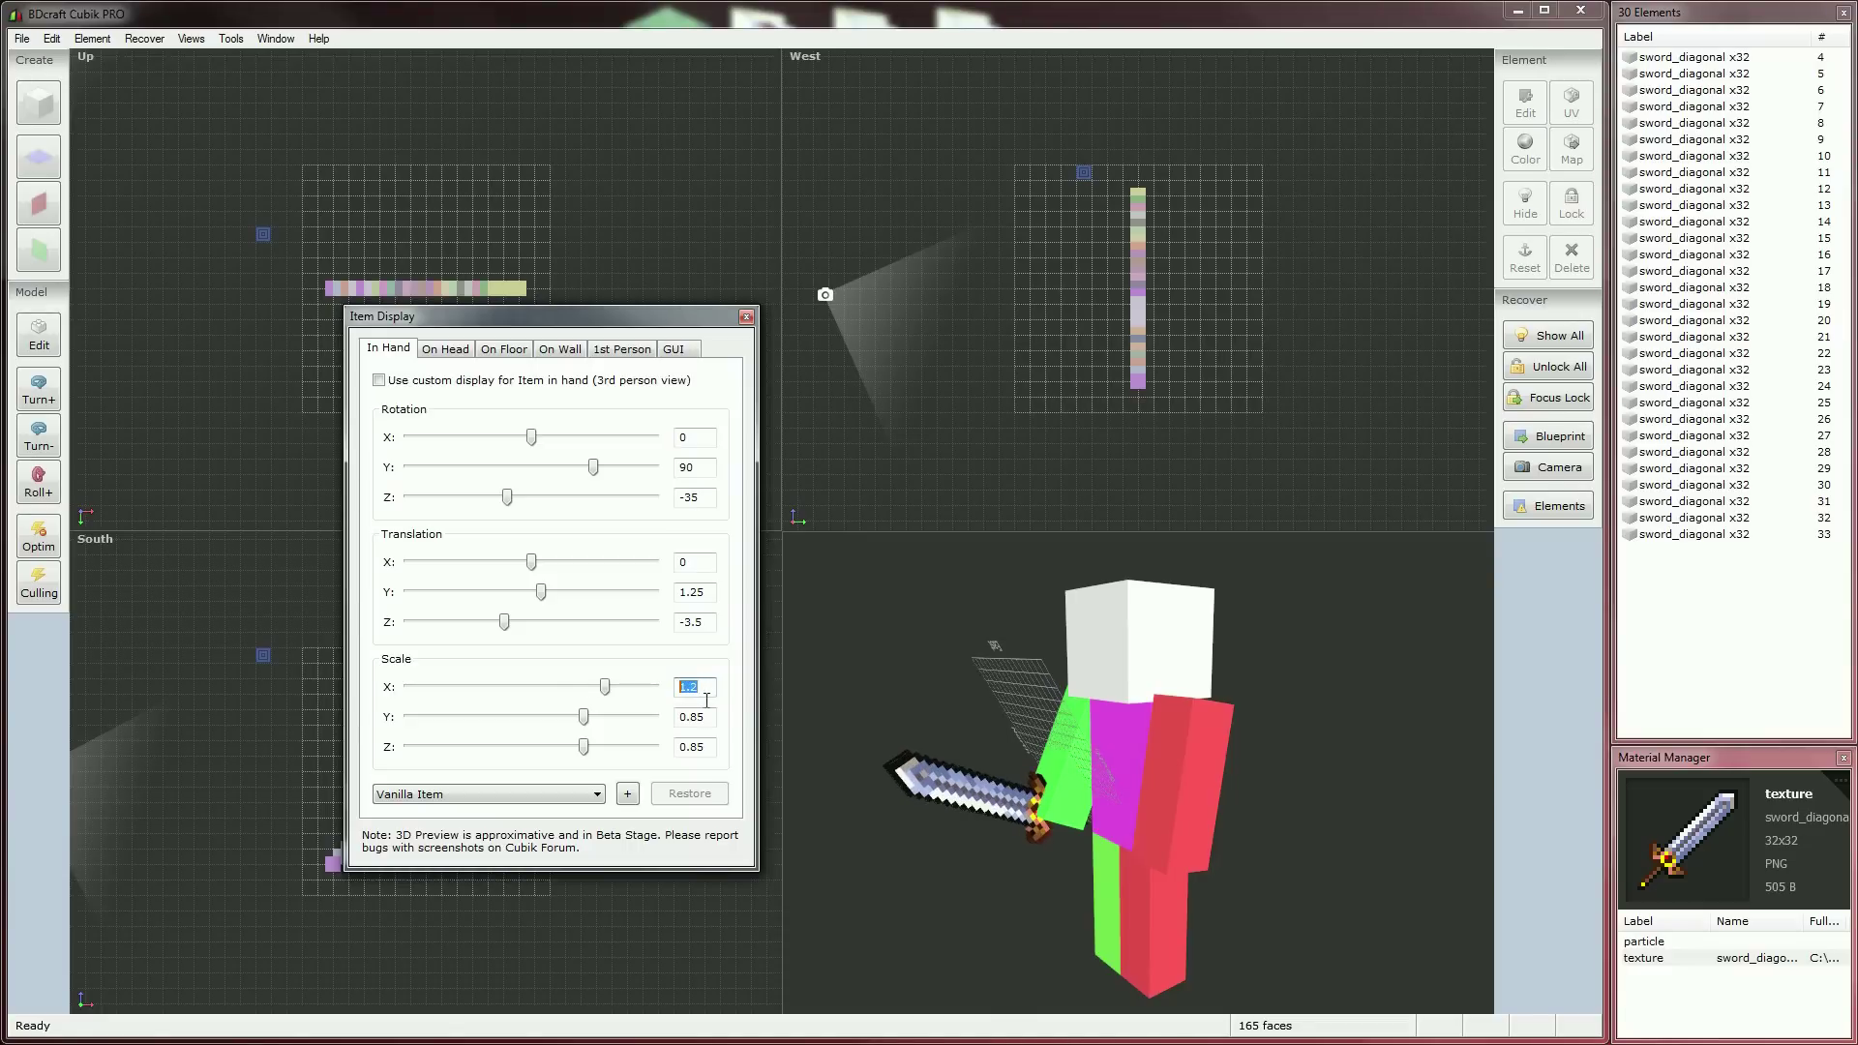
key(Tab)
text(1.2)
key(Tab)
text(1.2)
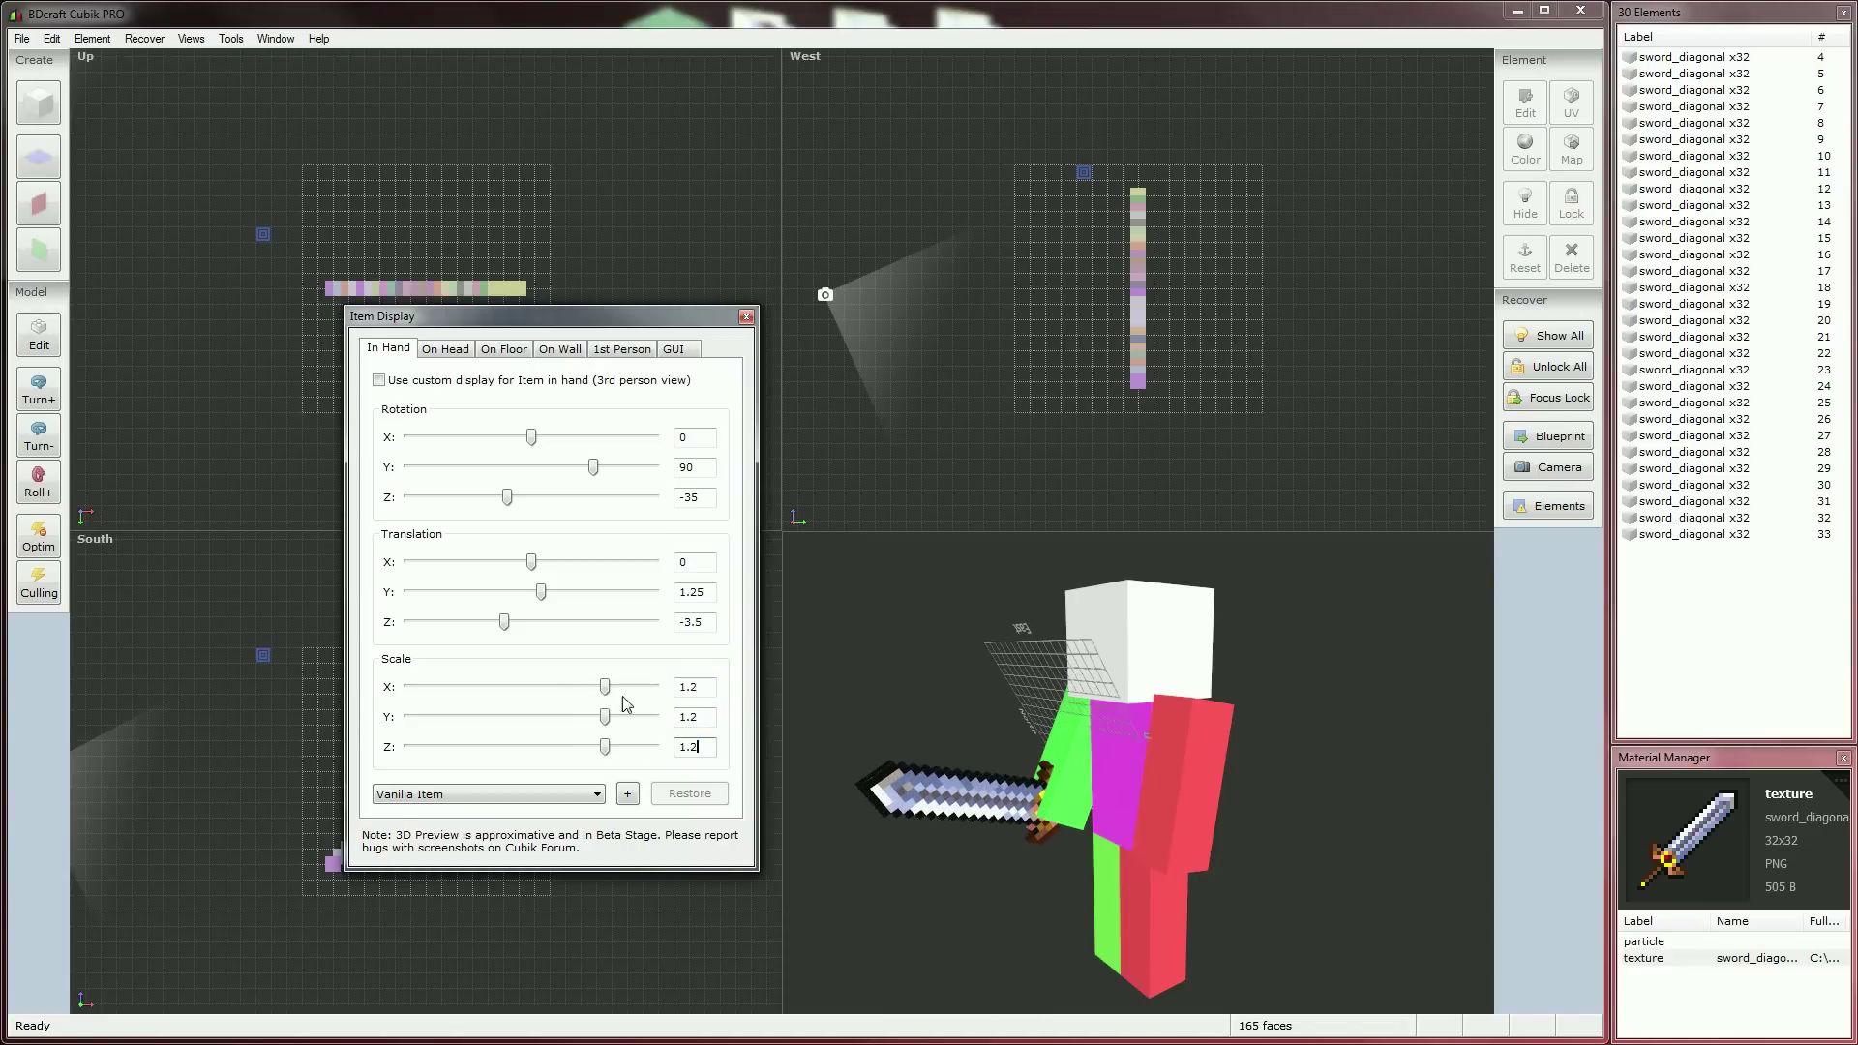
- Set rotation Z -40, translation Y 1.4 and Z -4.5, and enable custom in-hand display
drag(510, 501, 504, 500)
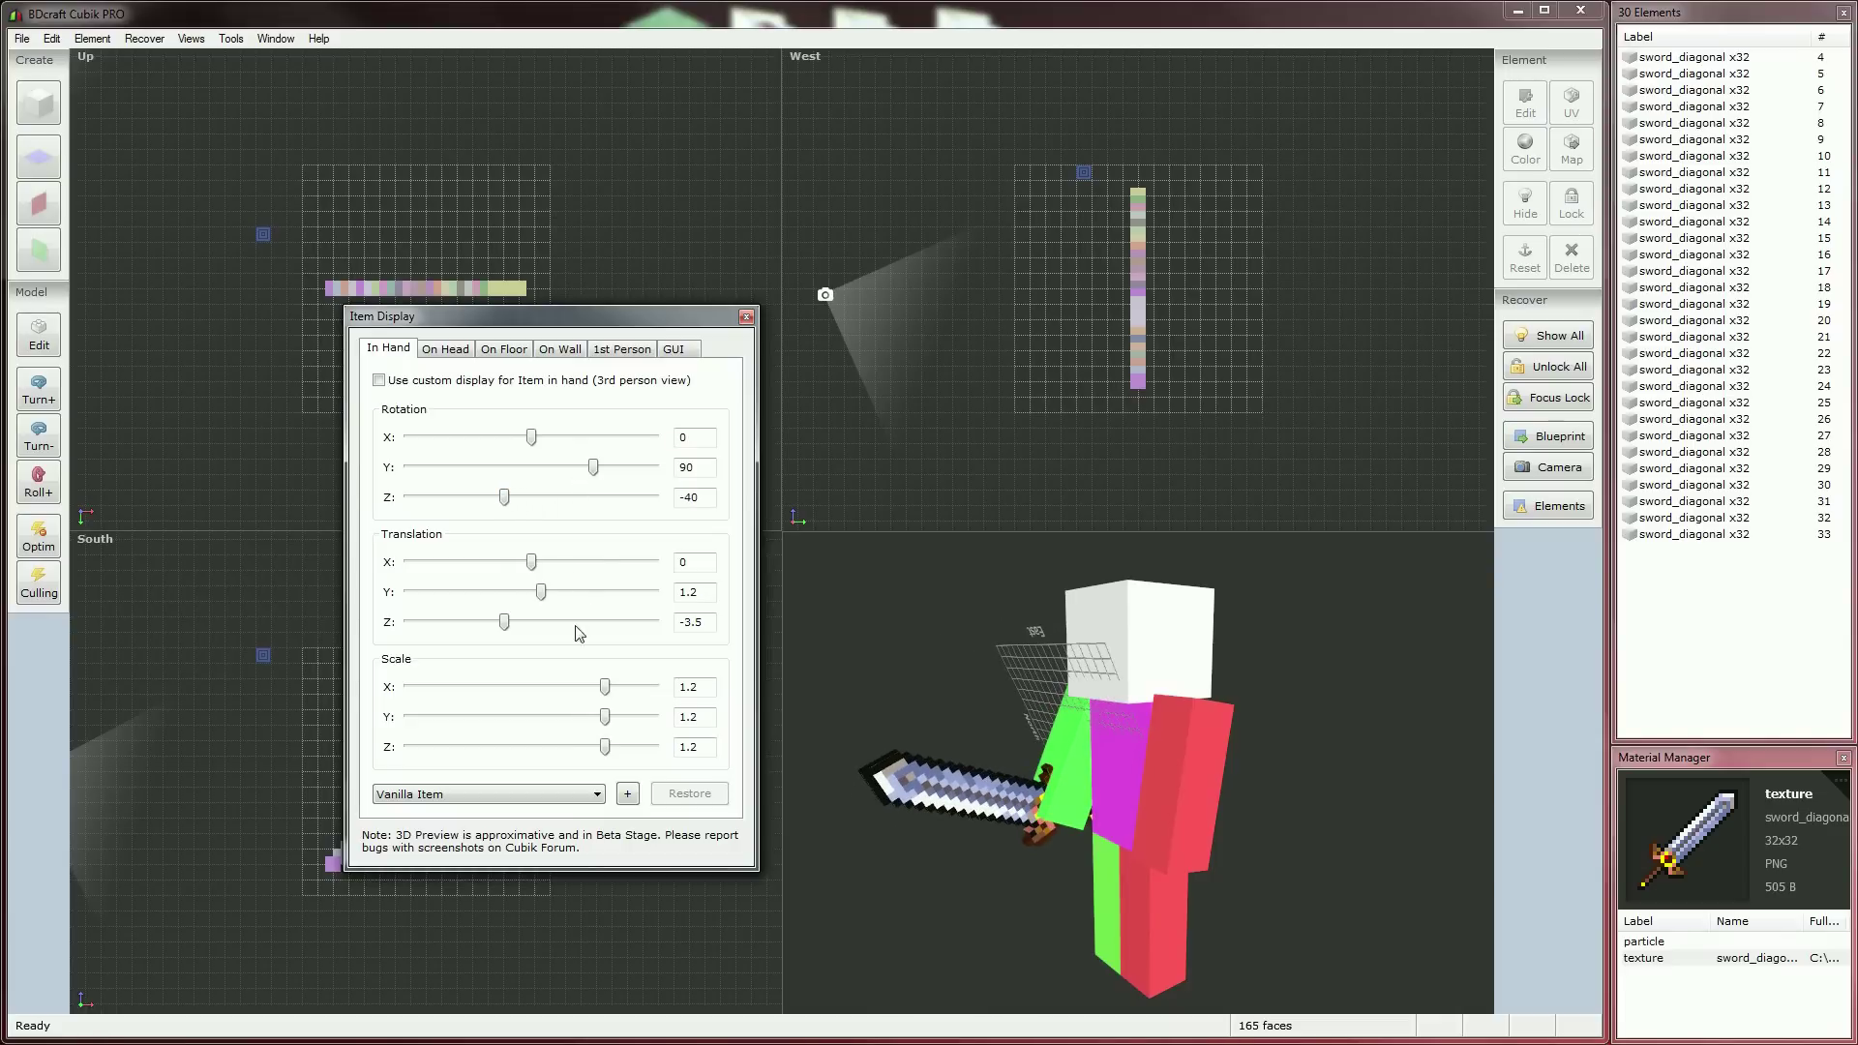
drag(505, 623, 497, 625)
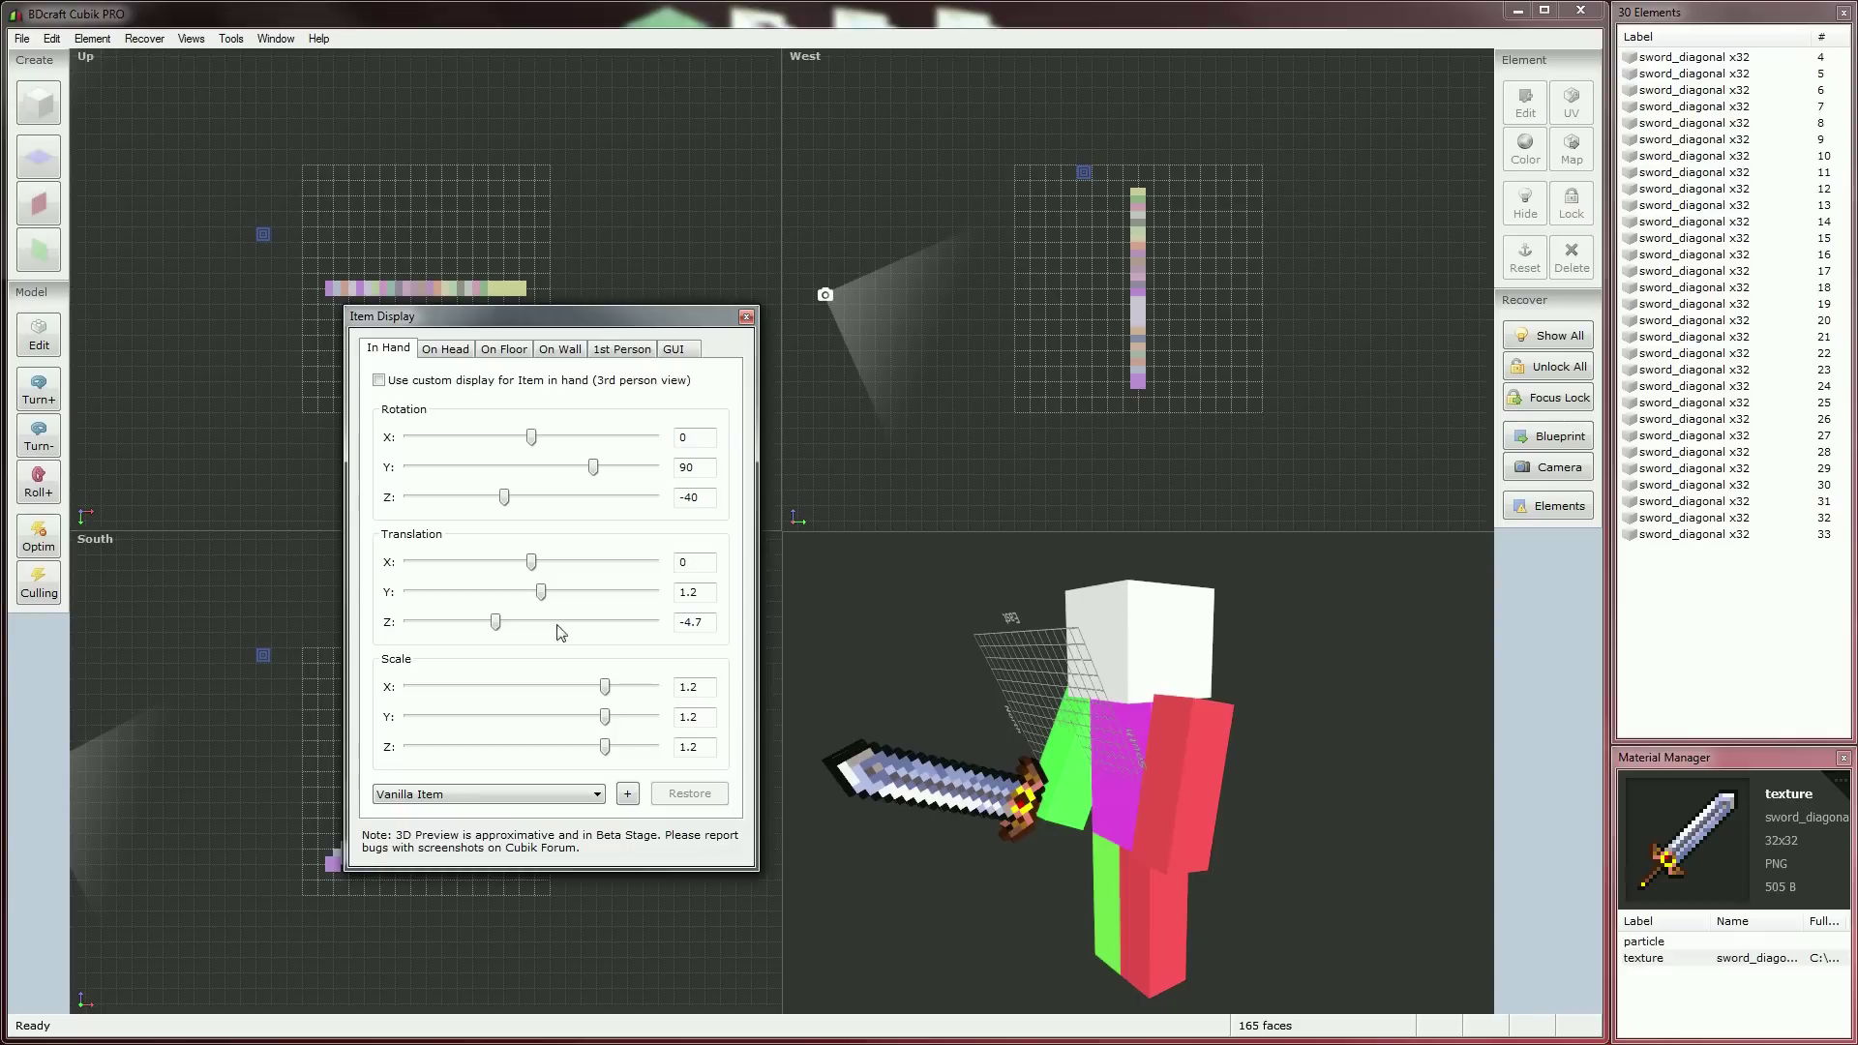
double_click(699, 624)
text(5)
double_click(704, 593)
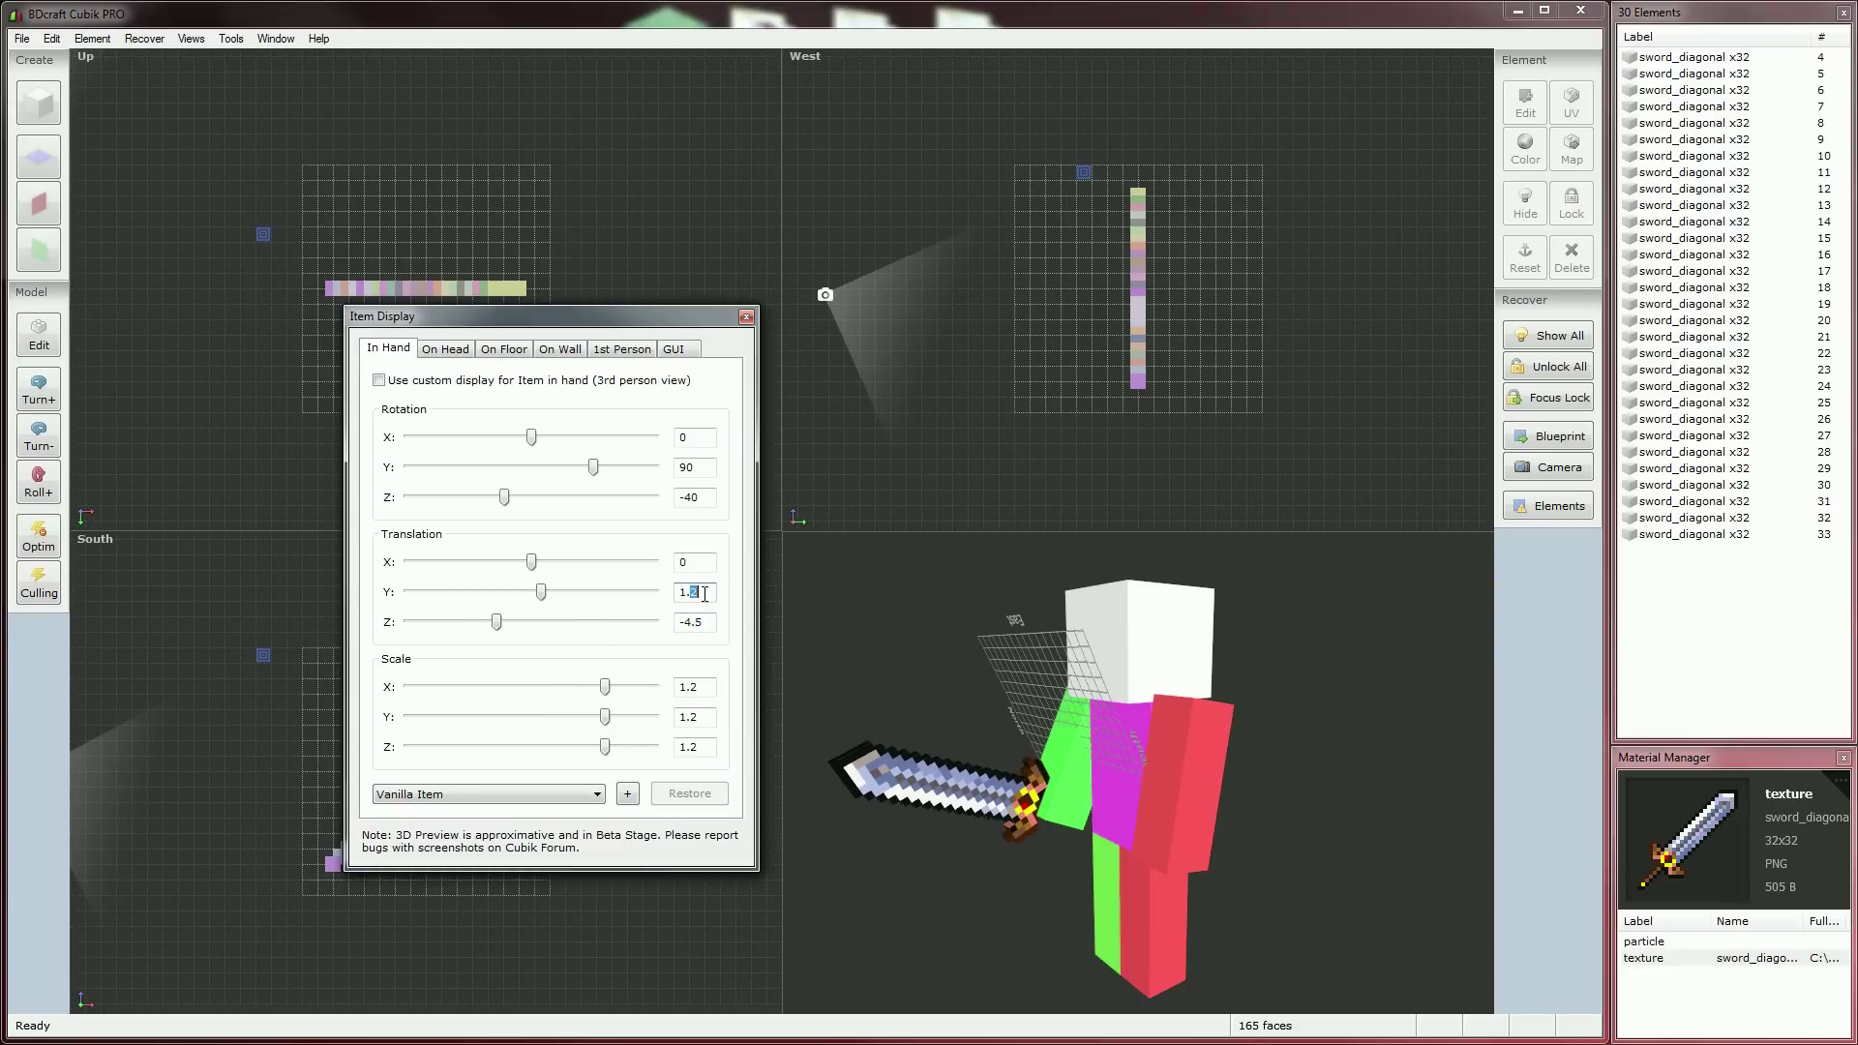
text(4)
drag(936, 823, 1007, 837)
click(379, 383)
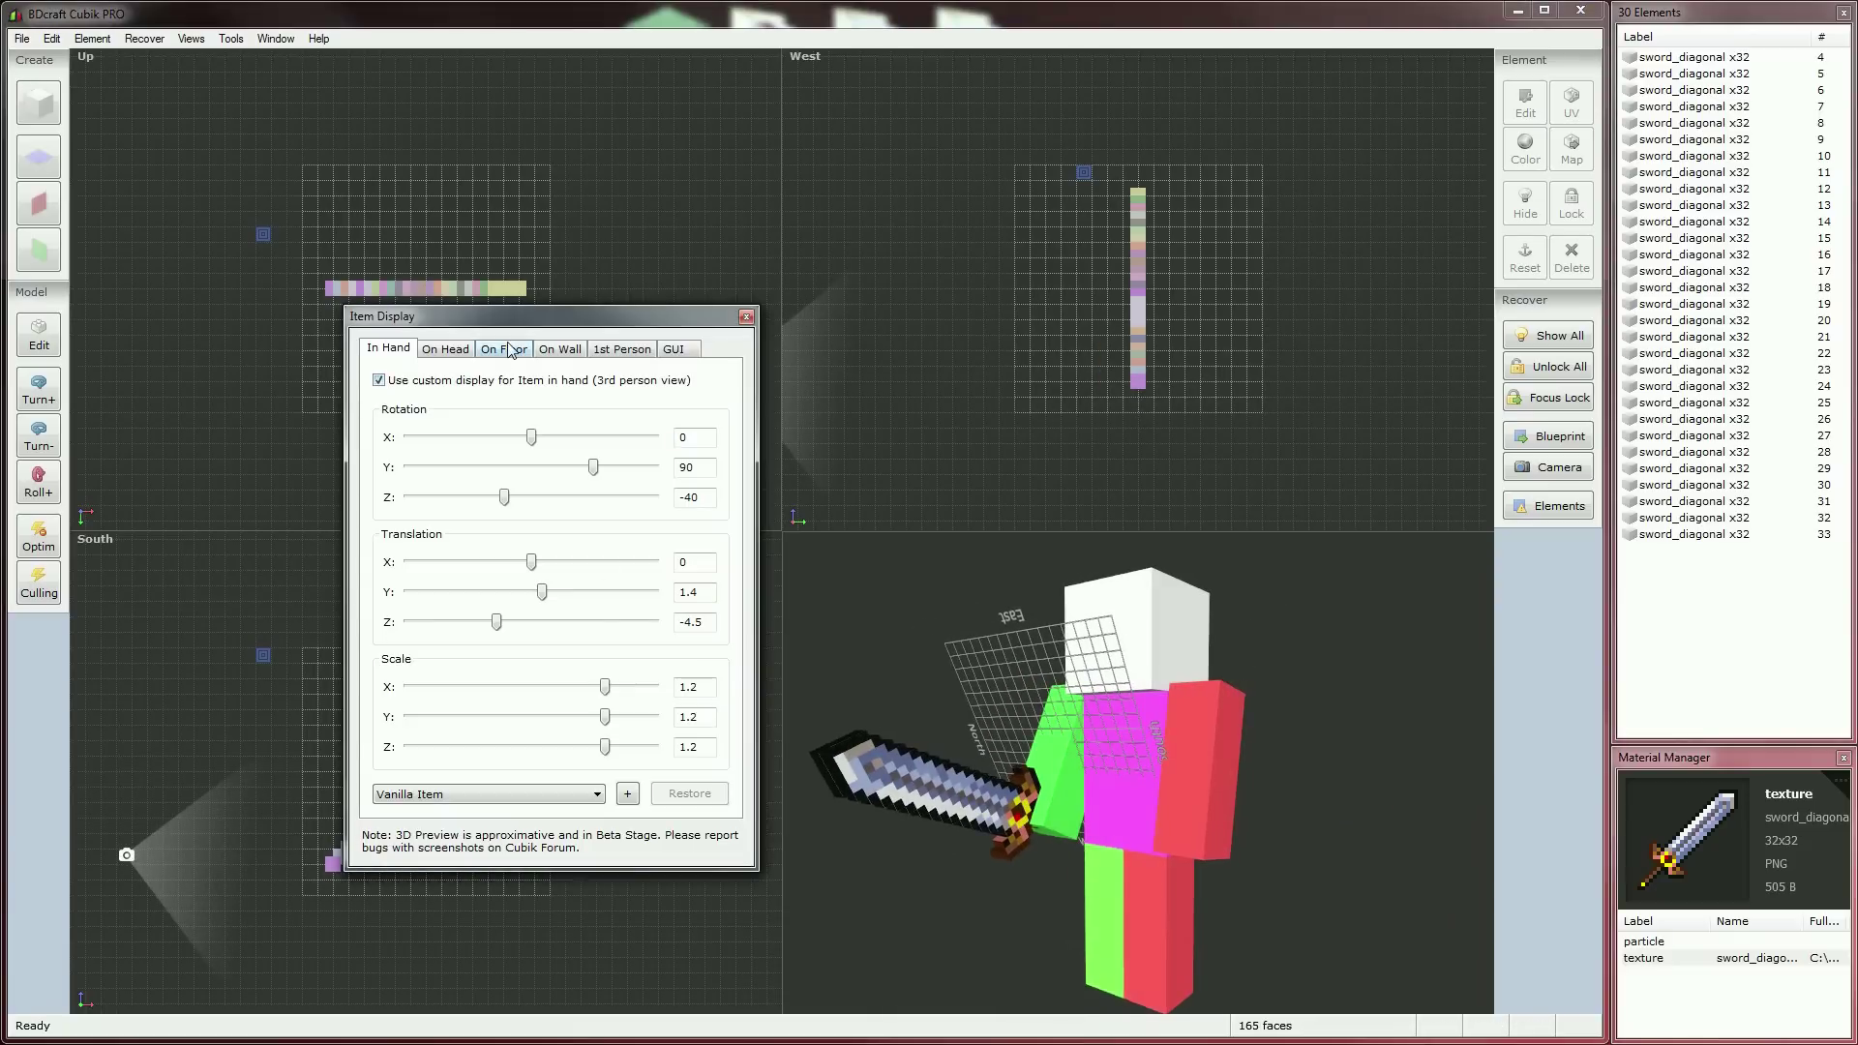
- Set the On Head scale to 1.7 on all three axes
click(446, 350)
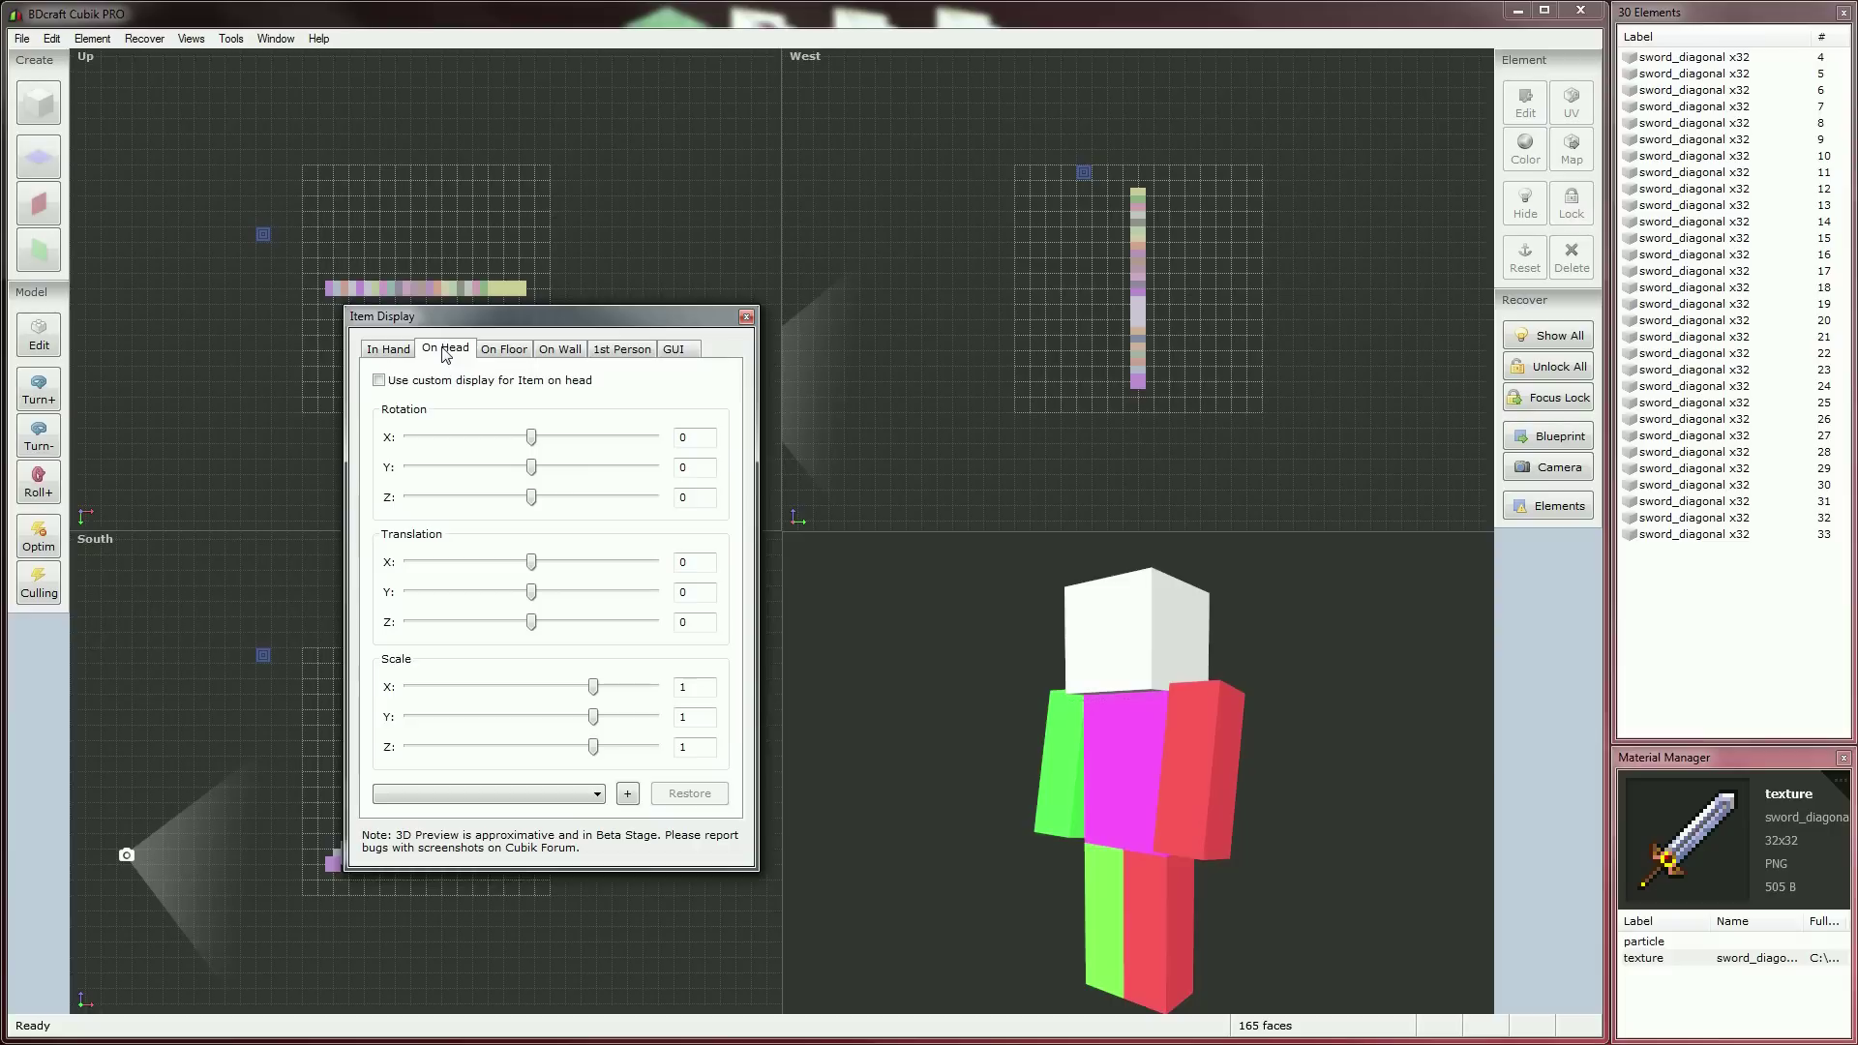
mouse_move(1025, 757)
mouse_down()
mouse_move(1100, 816)
mouse_move(1098, 892)
mouse_move(1170, 798)
mouse_move(1158, 884)
mouse_move(1158, 869)
mouse_up()
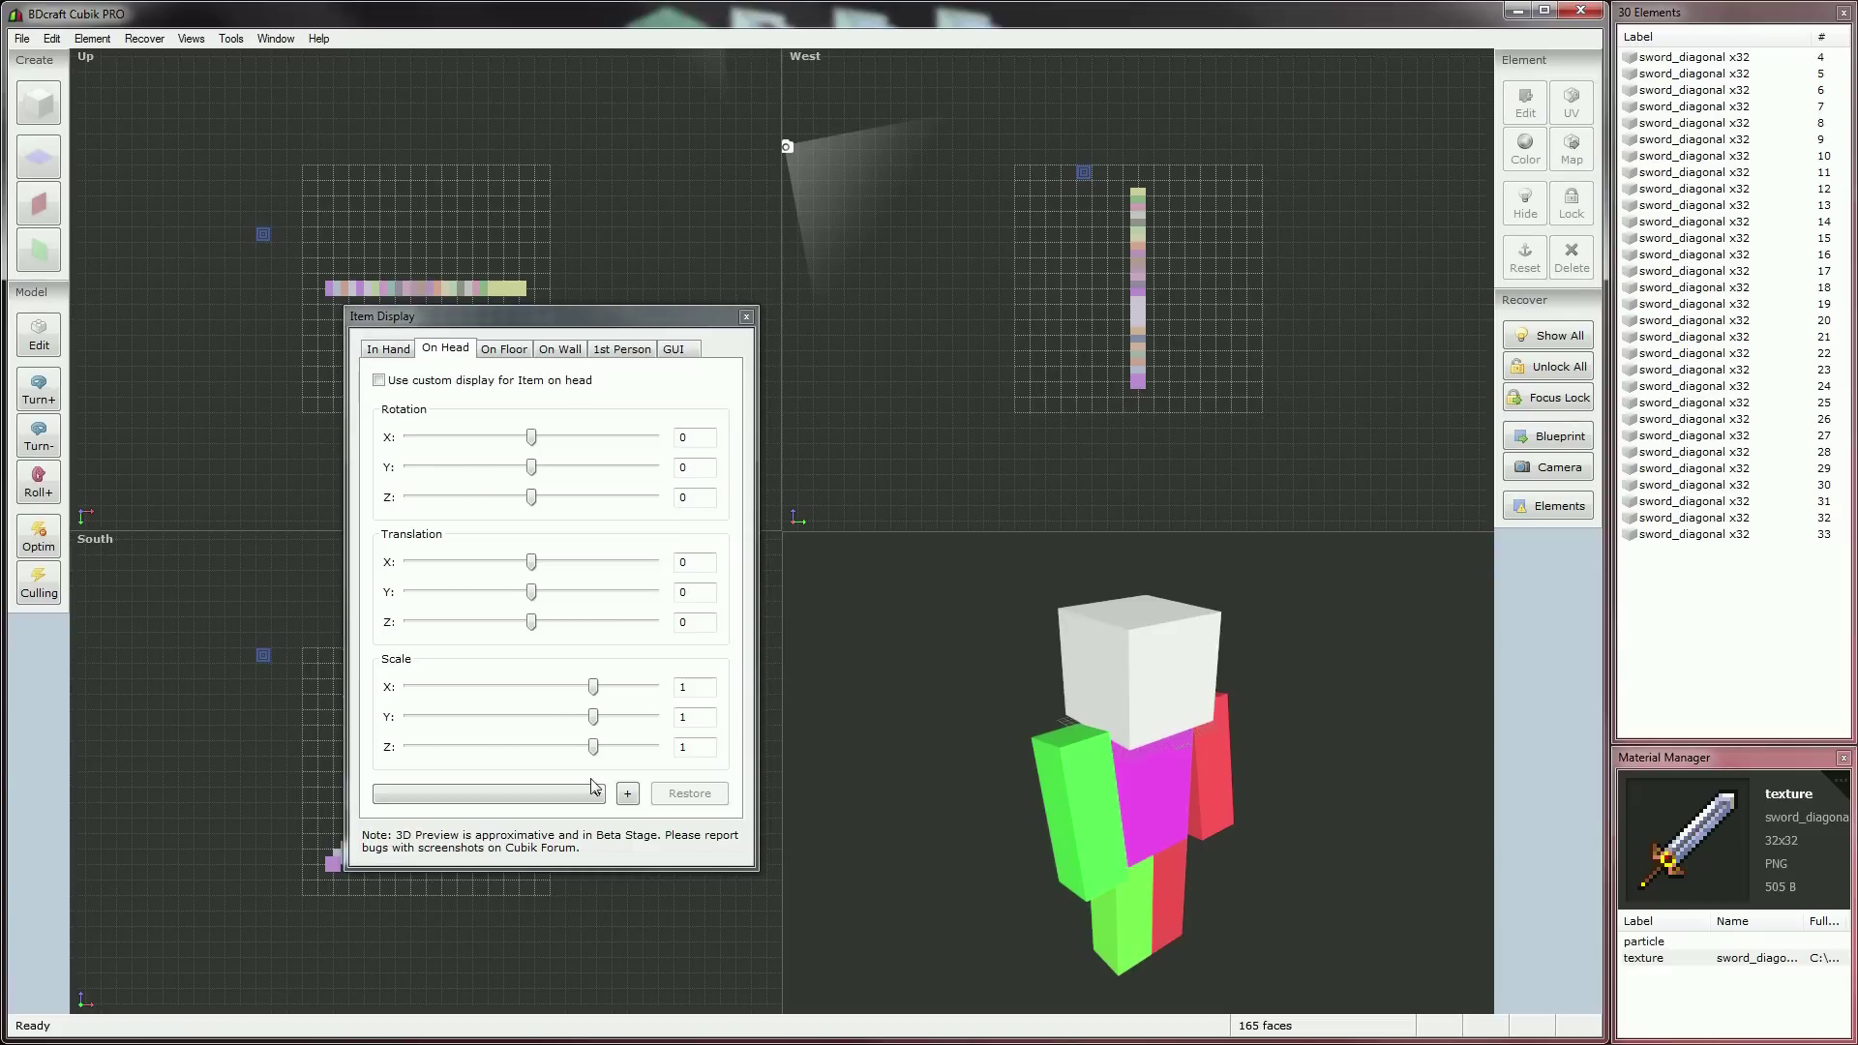
click(698, 686)
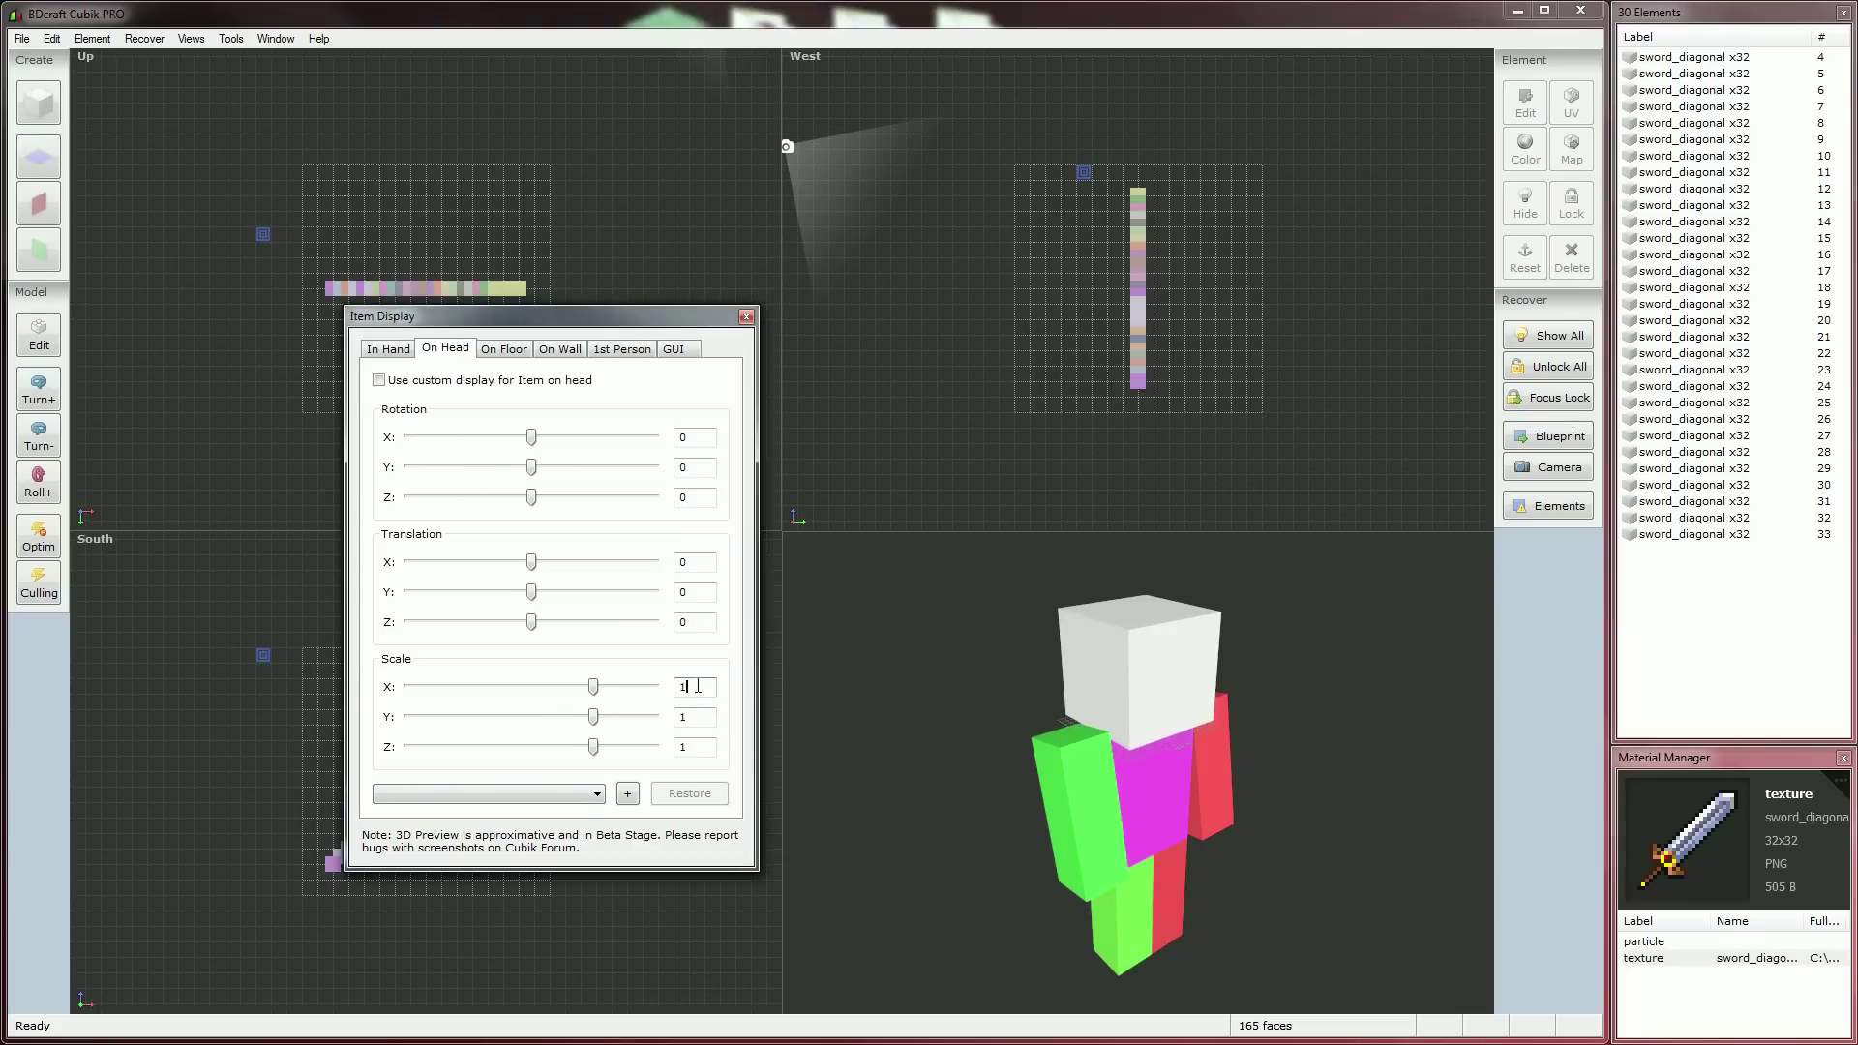
text(.7)
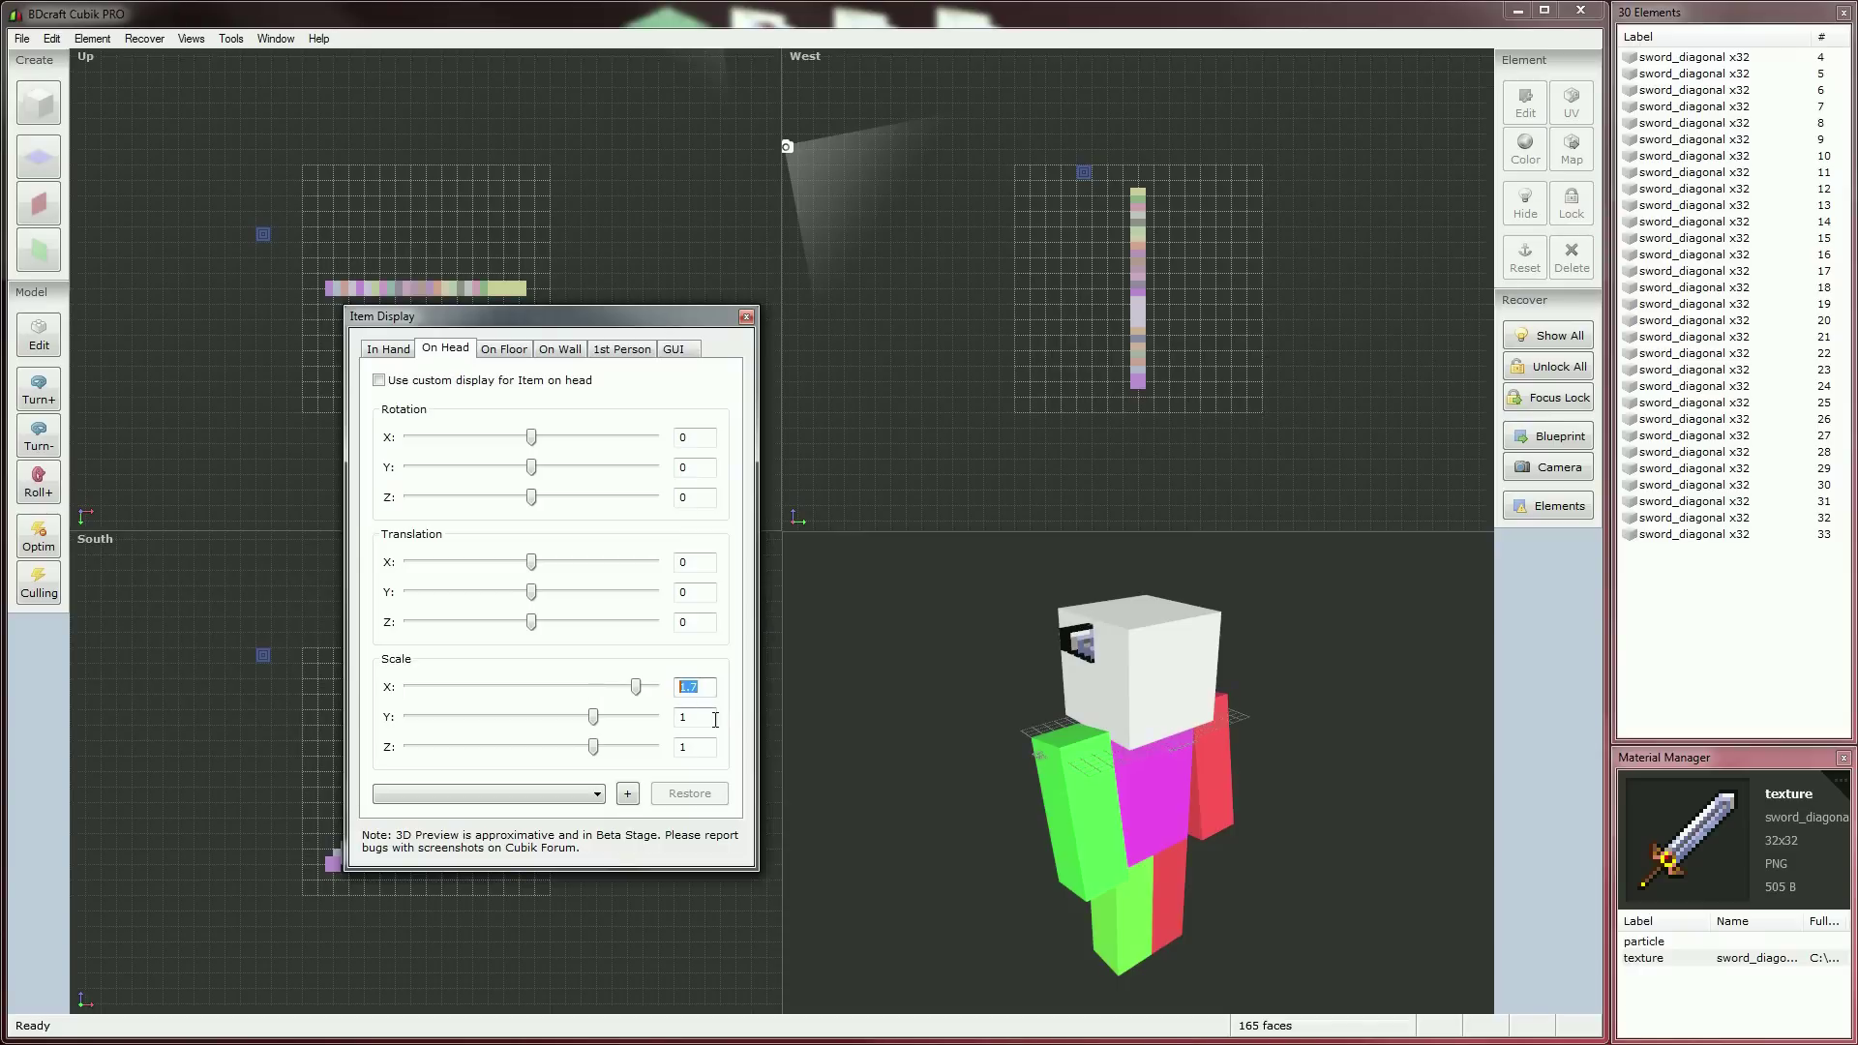
key(Tab)
text(1.7)
key(Tab)
text(1.7)
drag(1152, 852, 1124, 821)
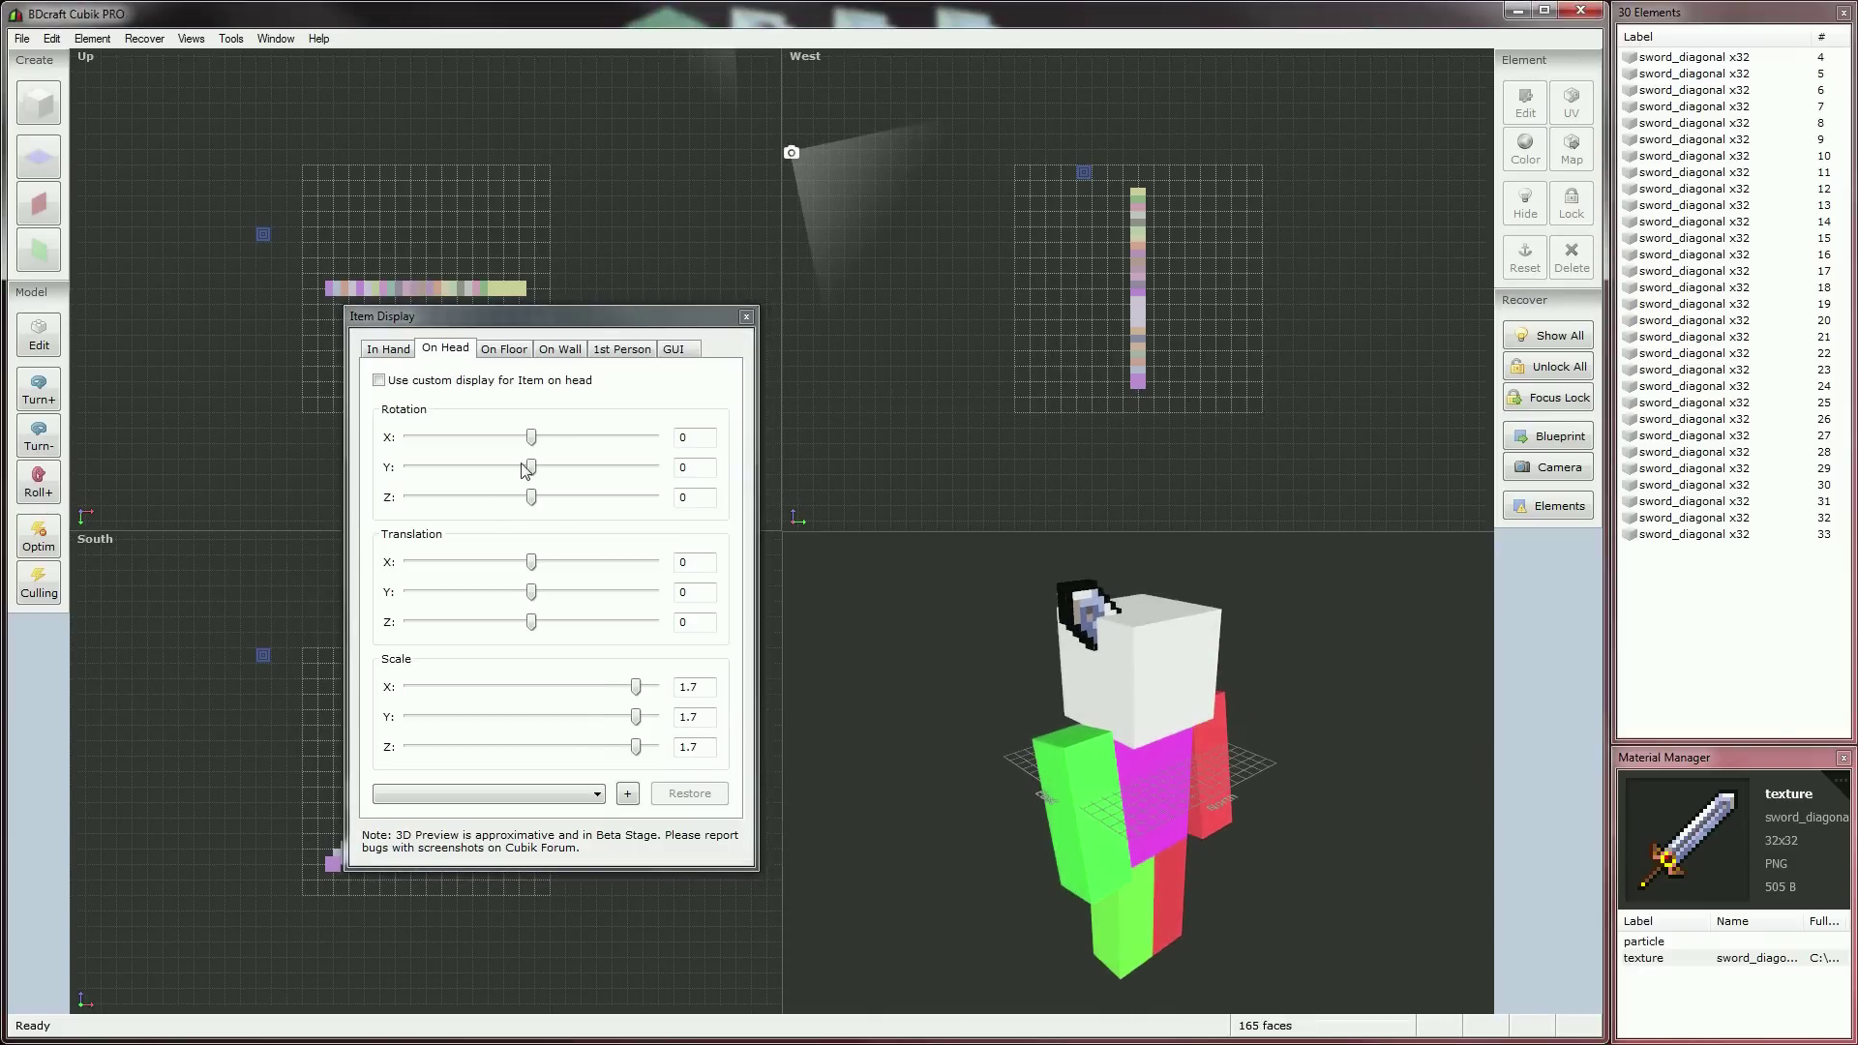
- Rotate the head-worn sword to 0/-90/-60 and shift it to translation Z -4
drag(533, 437, 527, 437)
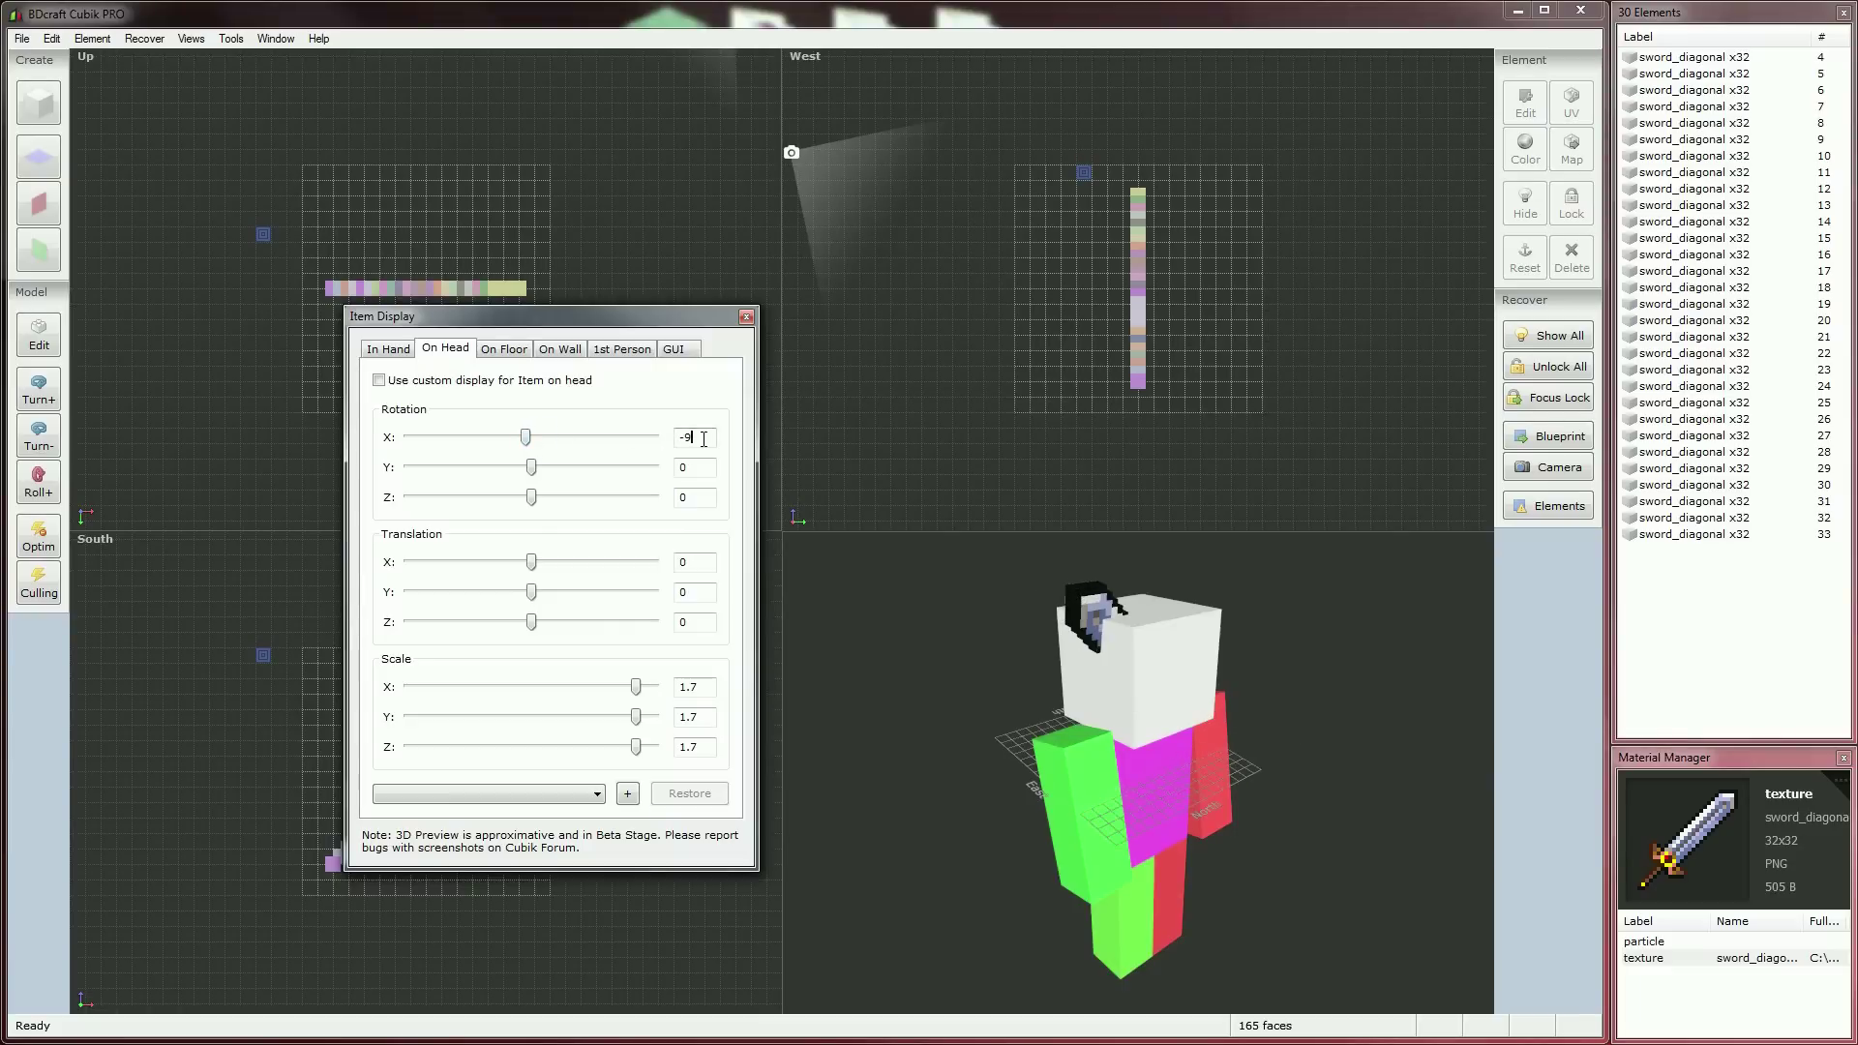
key(BackSpace)
key(BackSpace)
text(0)
drag(531, 468, 471, 468)
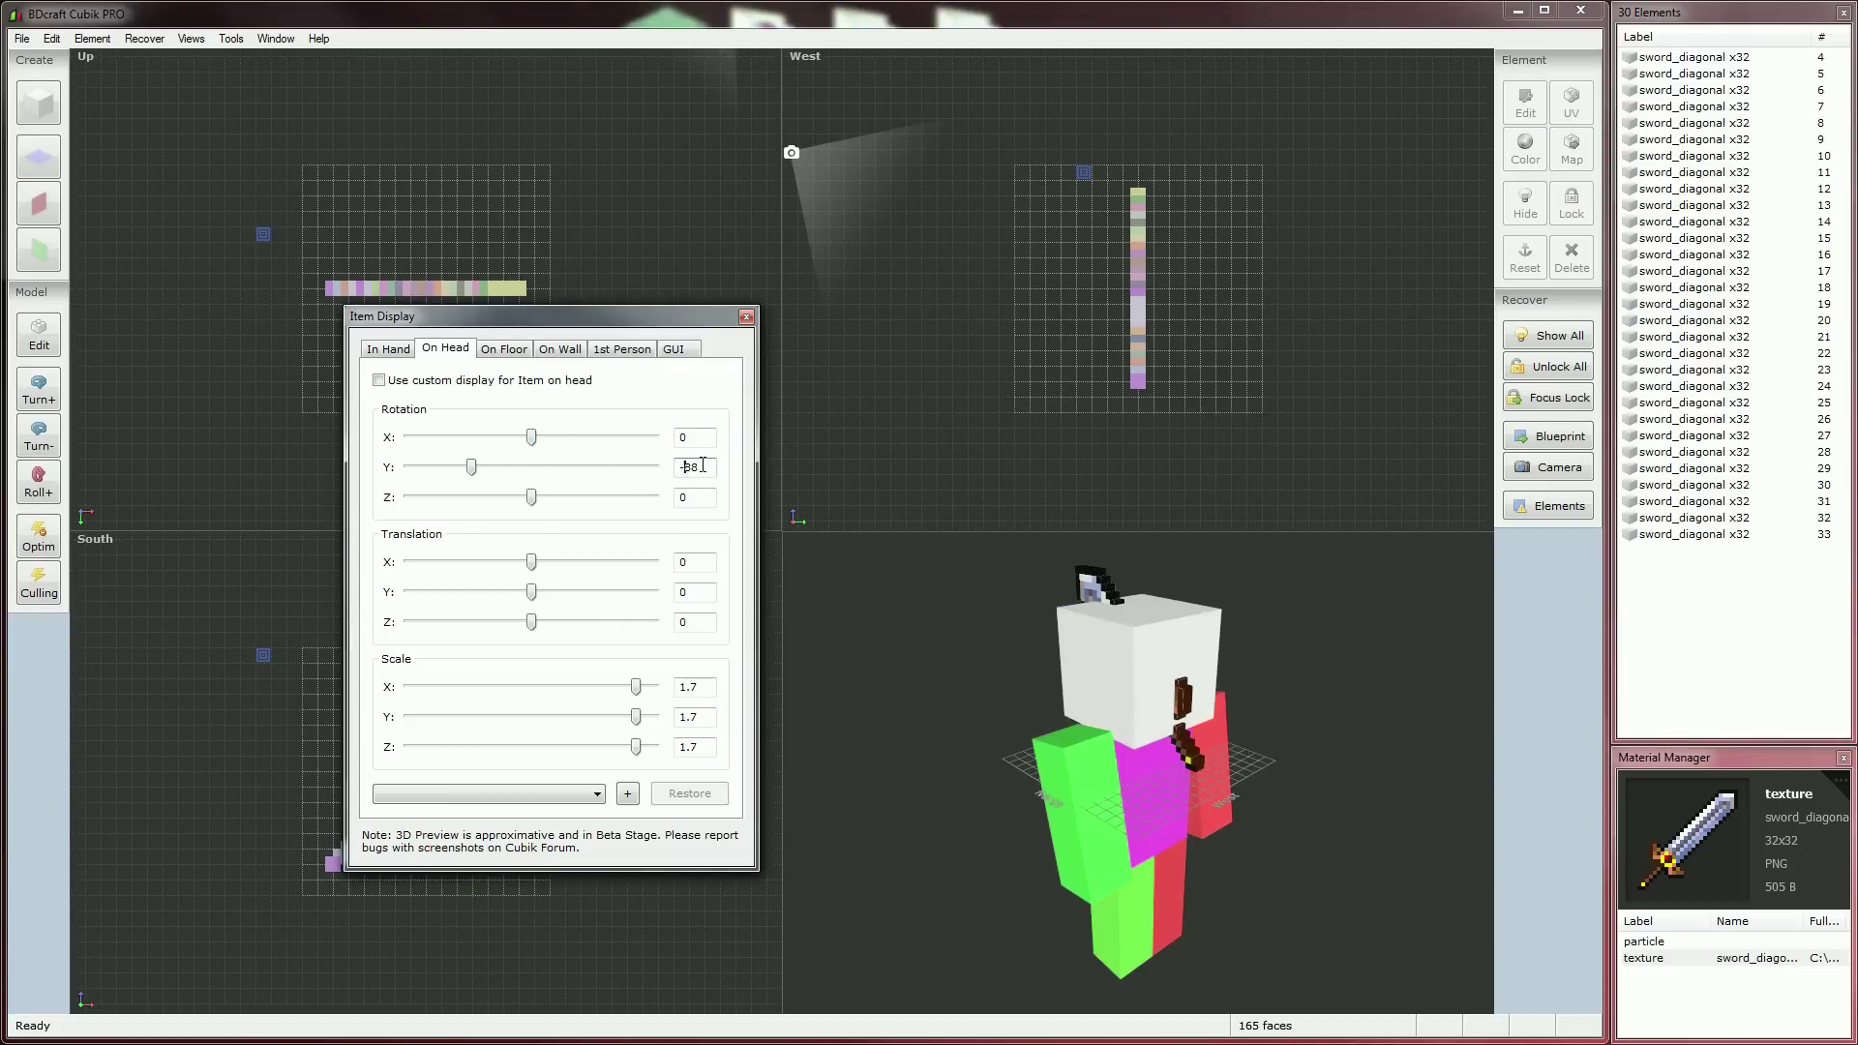
text(-90)
drag(531, 497, 481, 497)
double_click(696, 497)
text(-60)
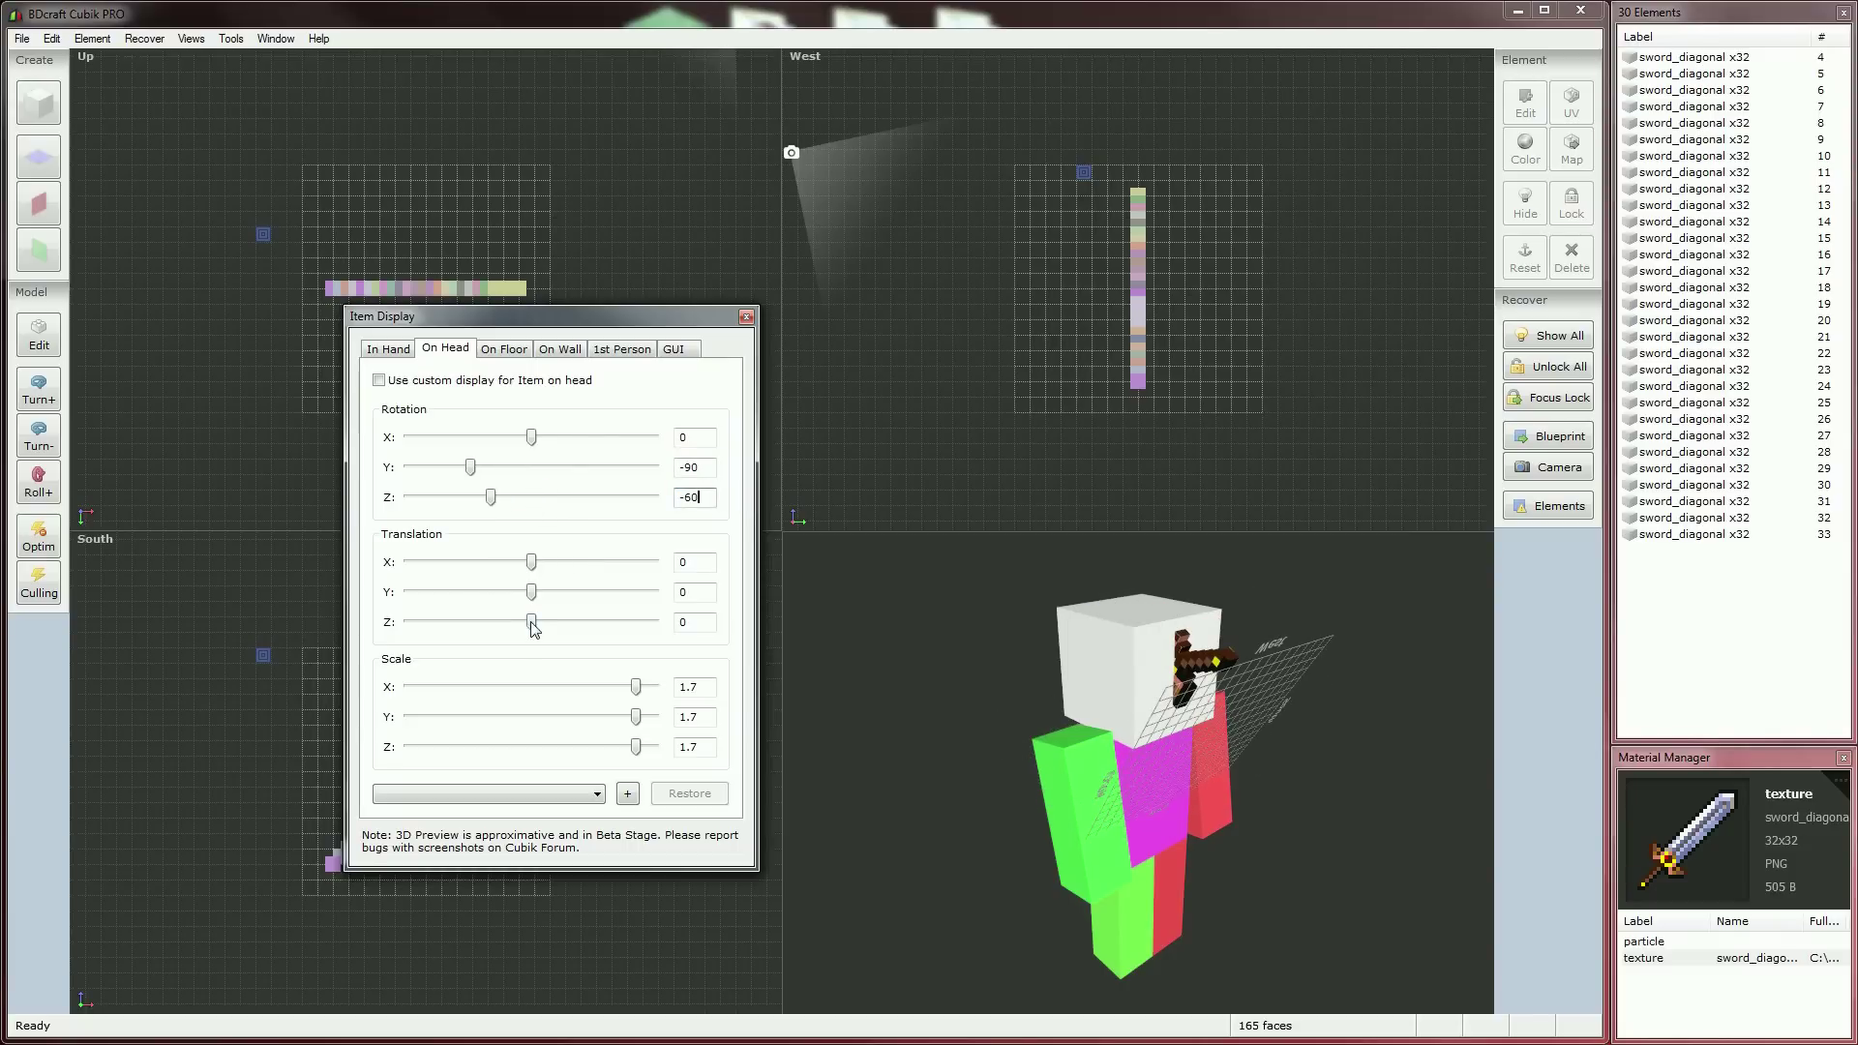
drag(531, 622, 500, 627)
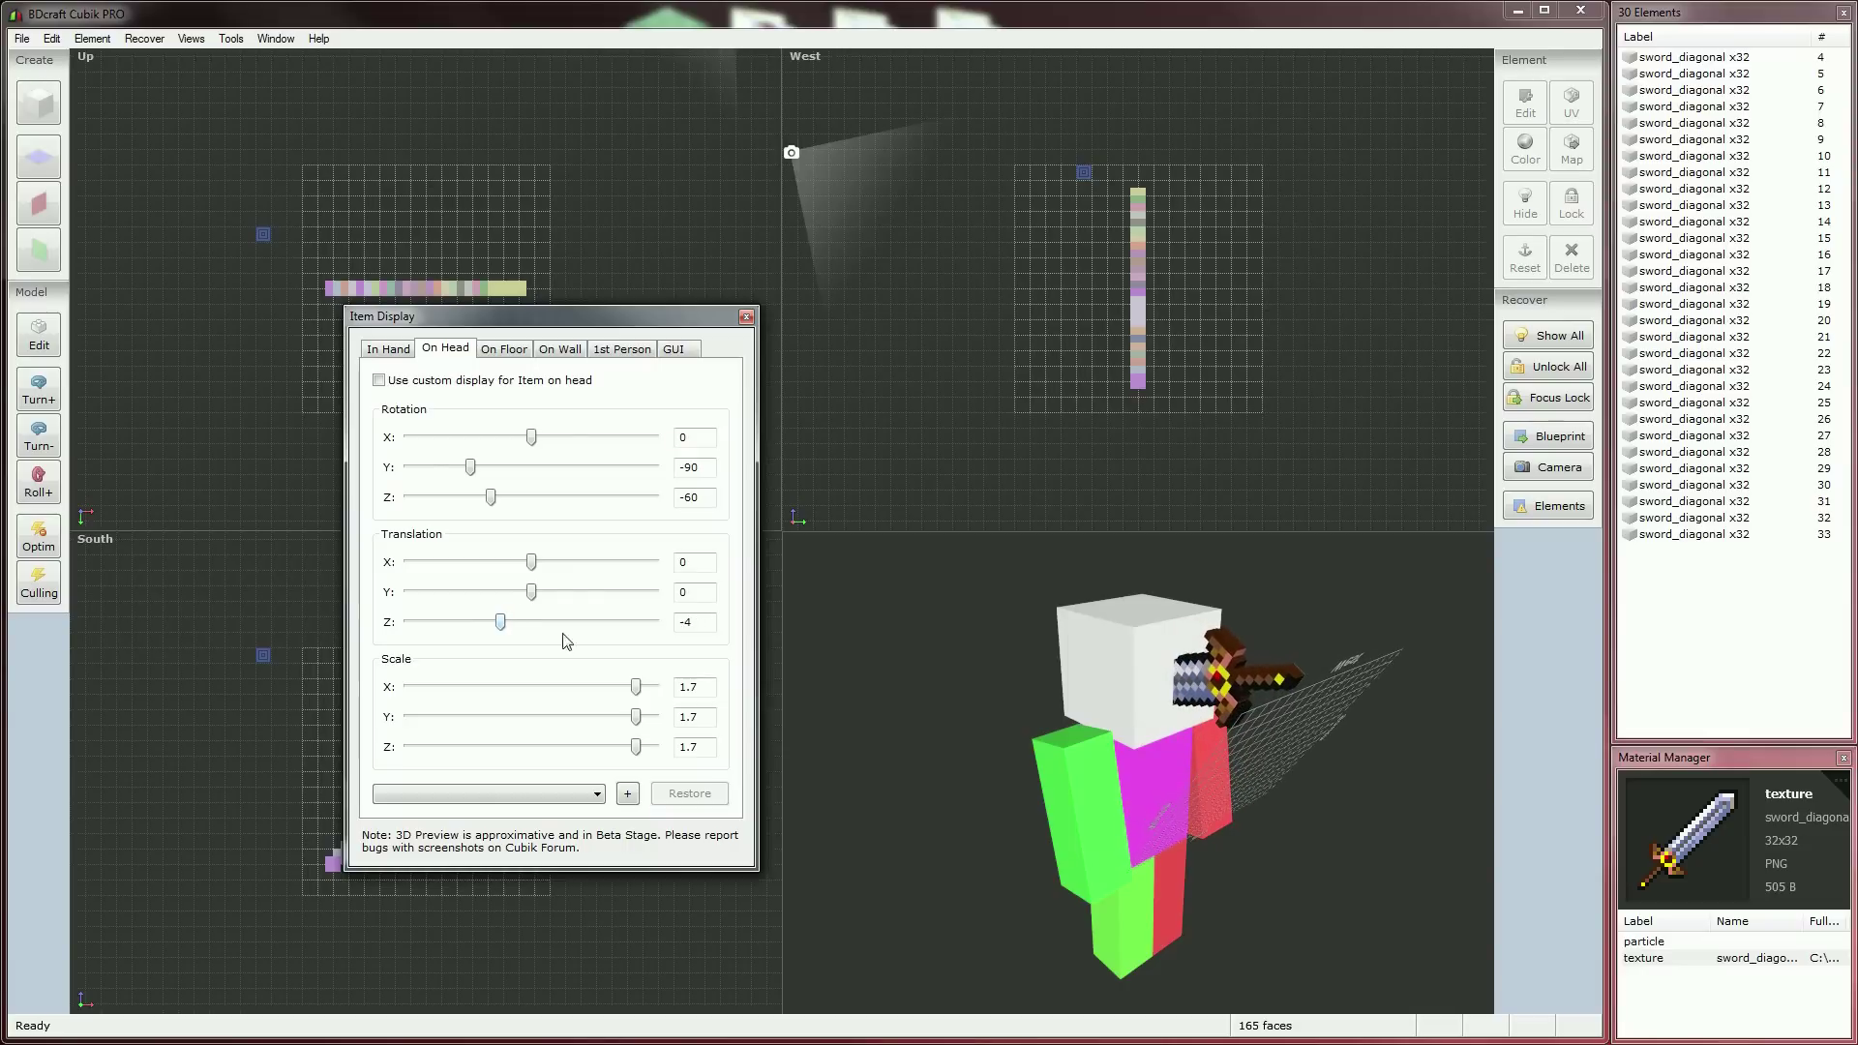
drag(1154, 783, 1107, 799)
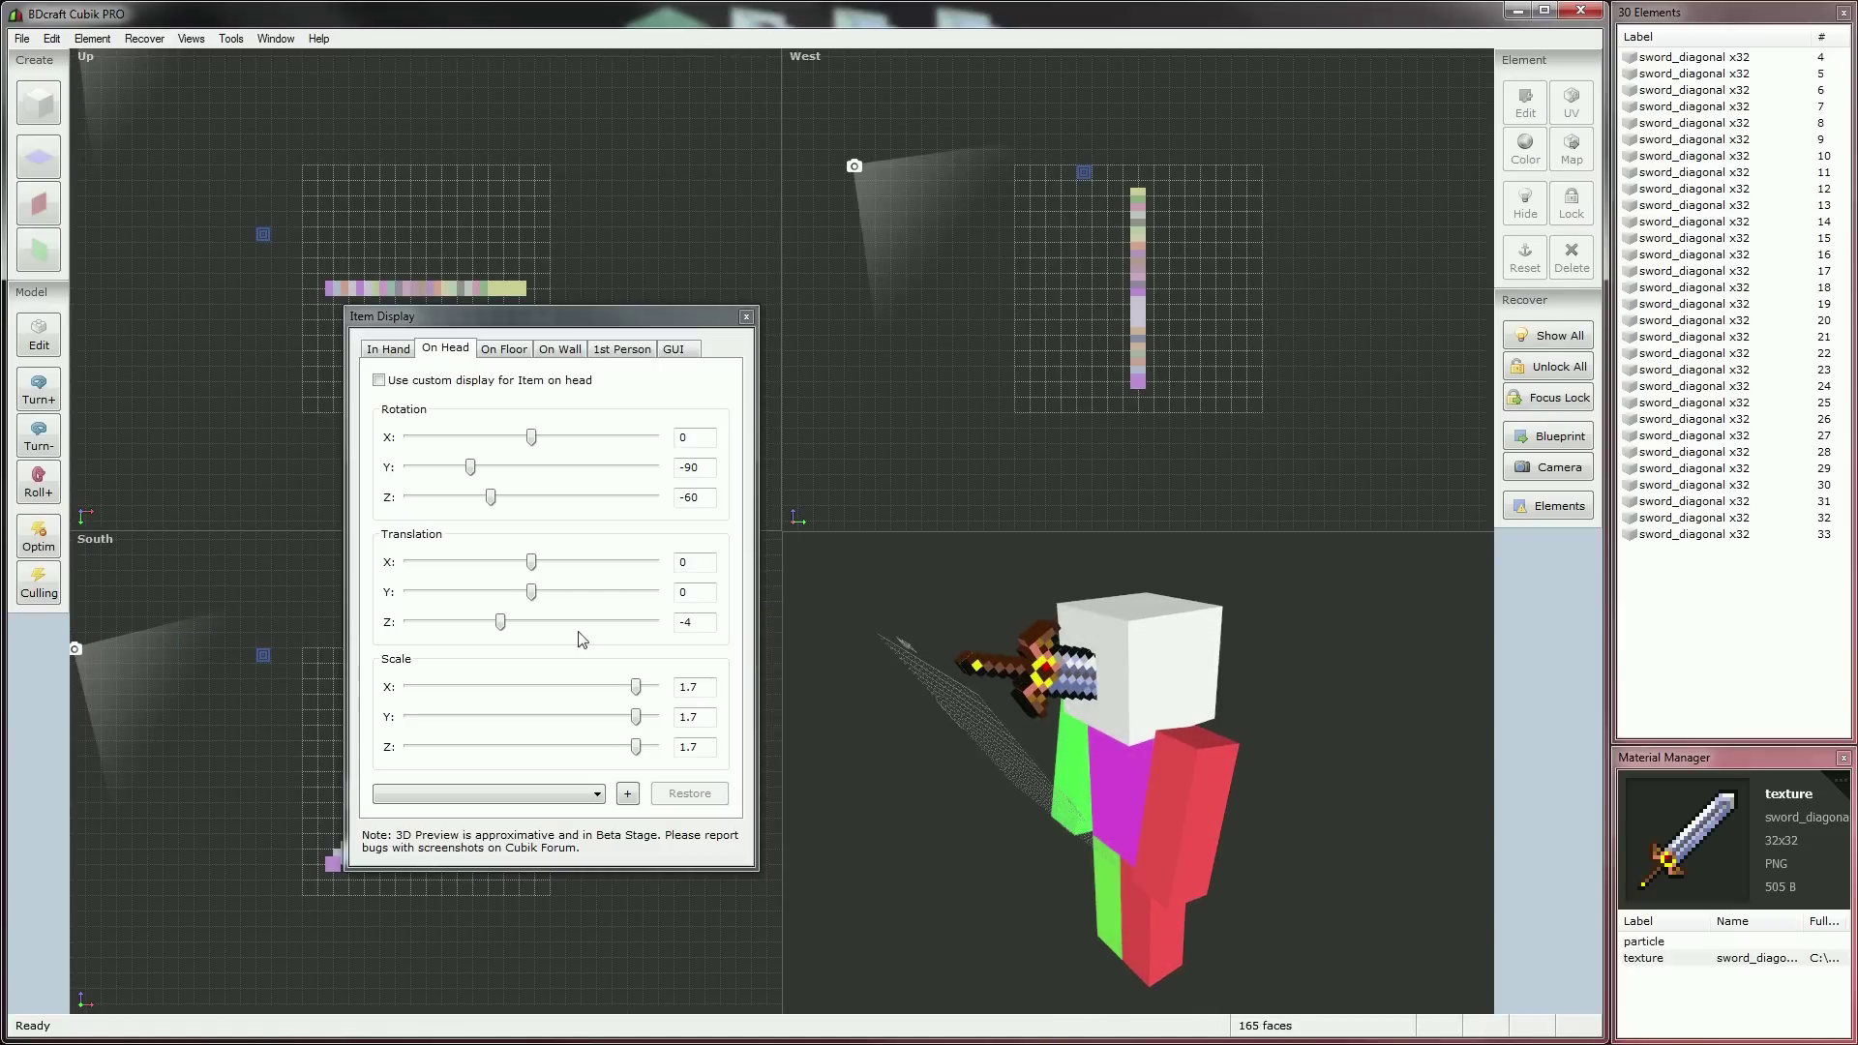
- Enable the custom On Head display and set the On Floor scale to 1.5 on all axes
click(397, 386)
click(505, 350)
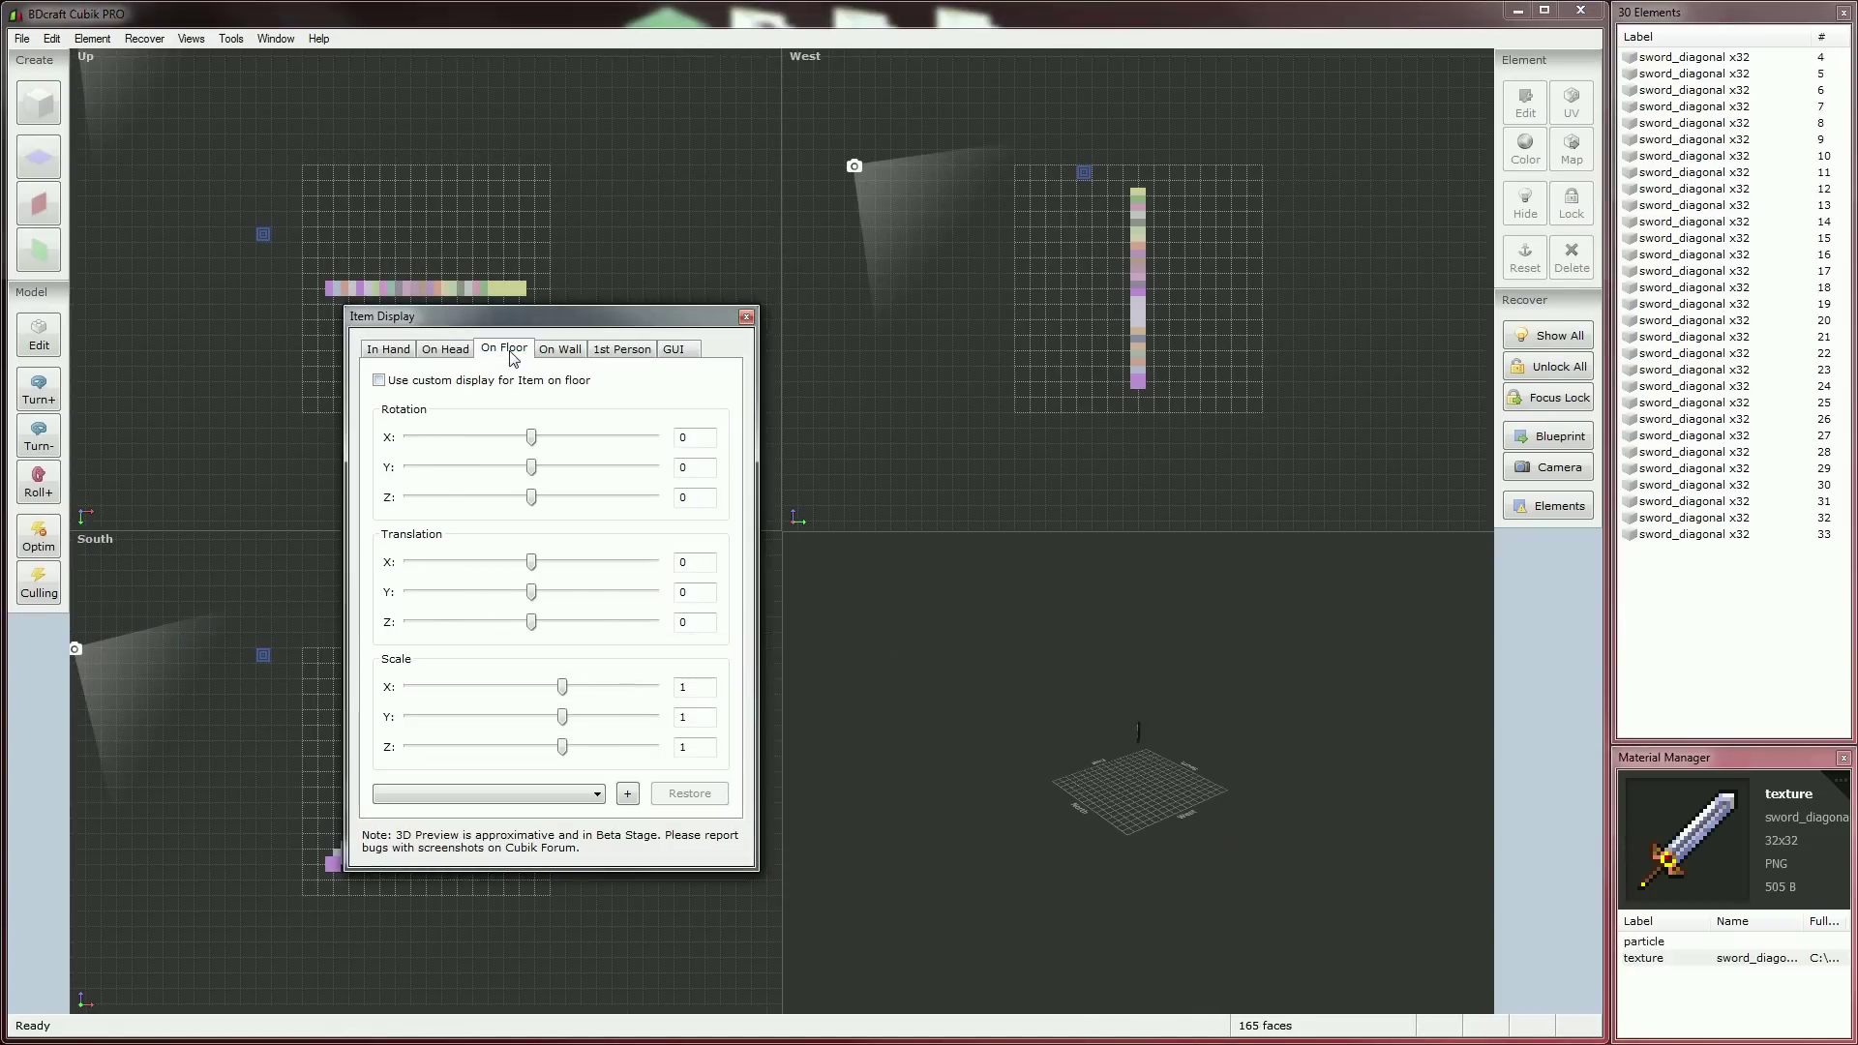
drag(1118, 796, 1059, 885)
scroll(1159, 780, up, 3)
click(701, 687)
text(.5)
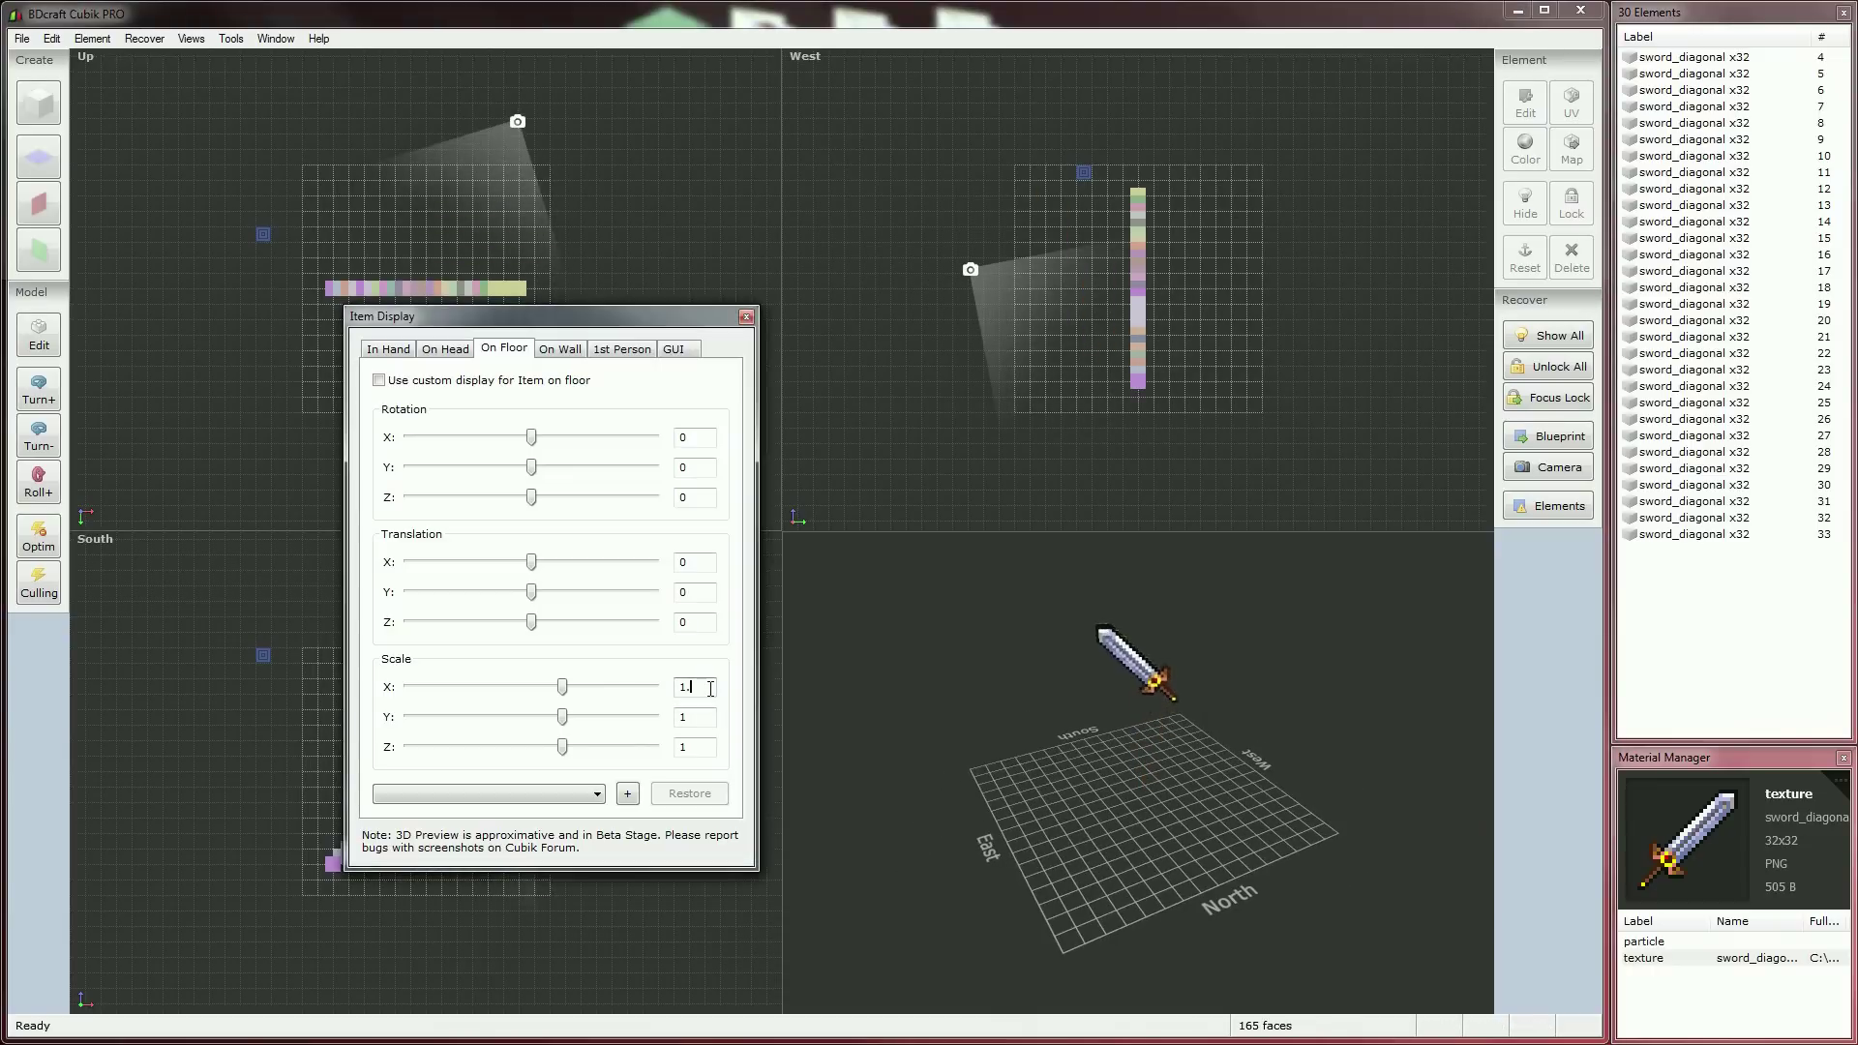
key(Return)
click(702, 717)
text(.5)
key(Return)
click(701, 747)
text(.5)
key(Return)
- Scale the On Wall display to 2.5 on X, Y and Z and enable its custom display
click(560, 350)
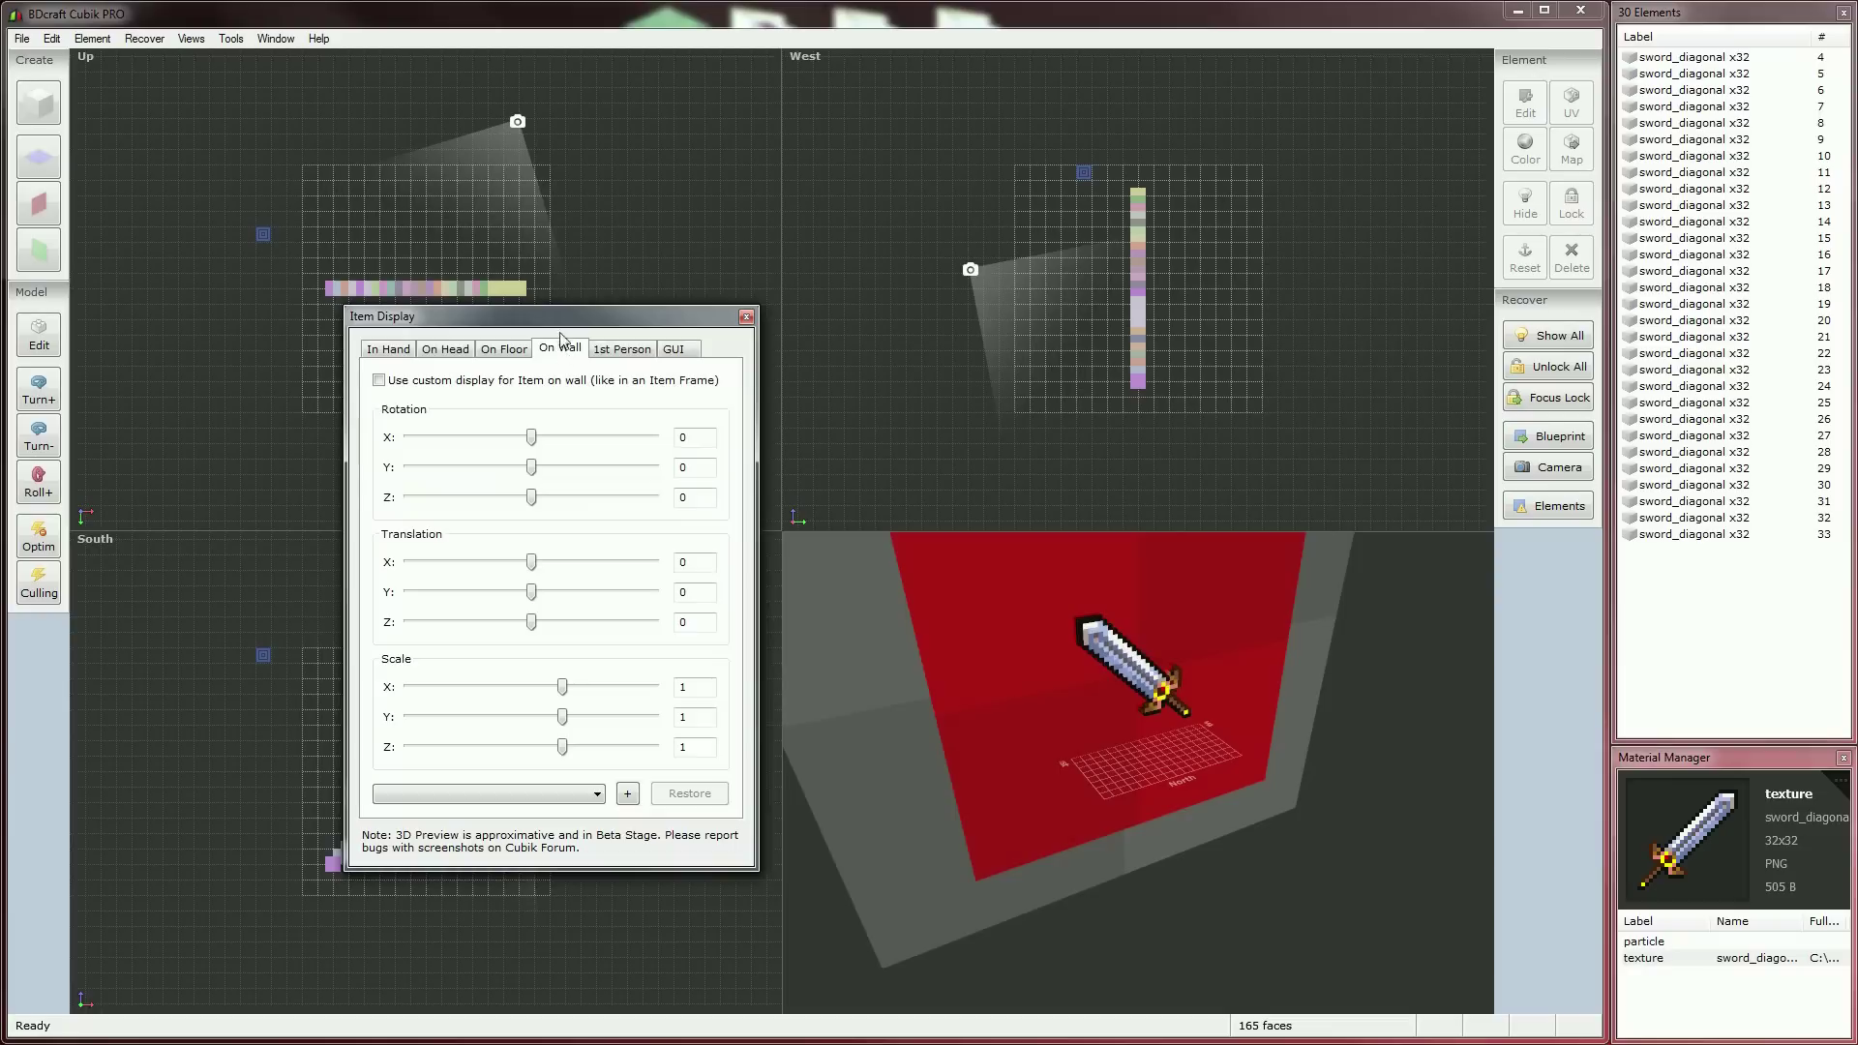
drag(1142, 680, 1170, 830)
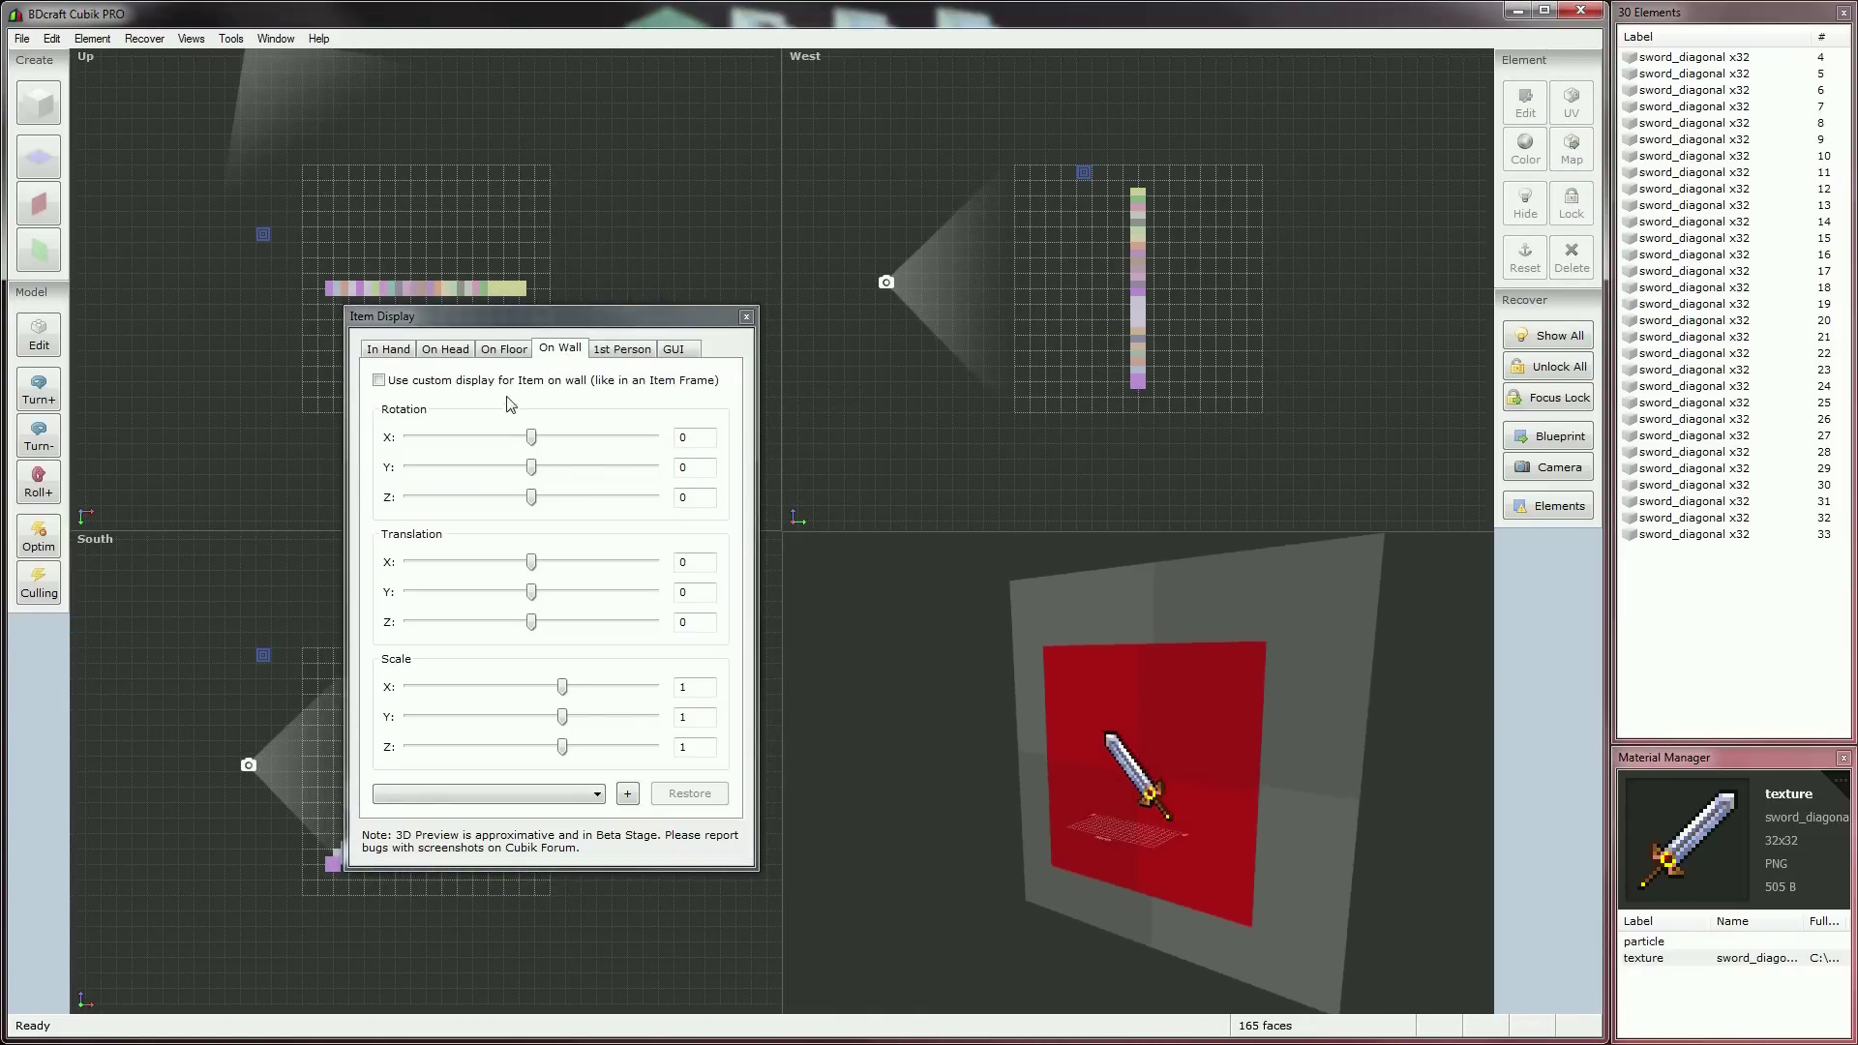
drag(822, 725, 1142, 794)
click(701, 690)
key(BackSpace)
text(2.5)
click(677, 716)
key(BackSpace)
text(2.5)
click(684, 746)
key(BackSpace)
text(2.5)
click(394, 383)
click(622, 352)
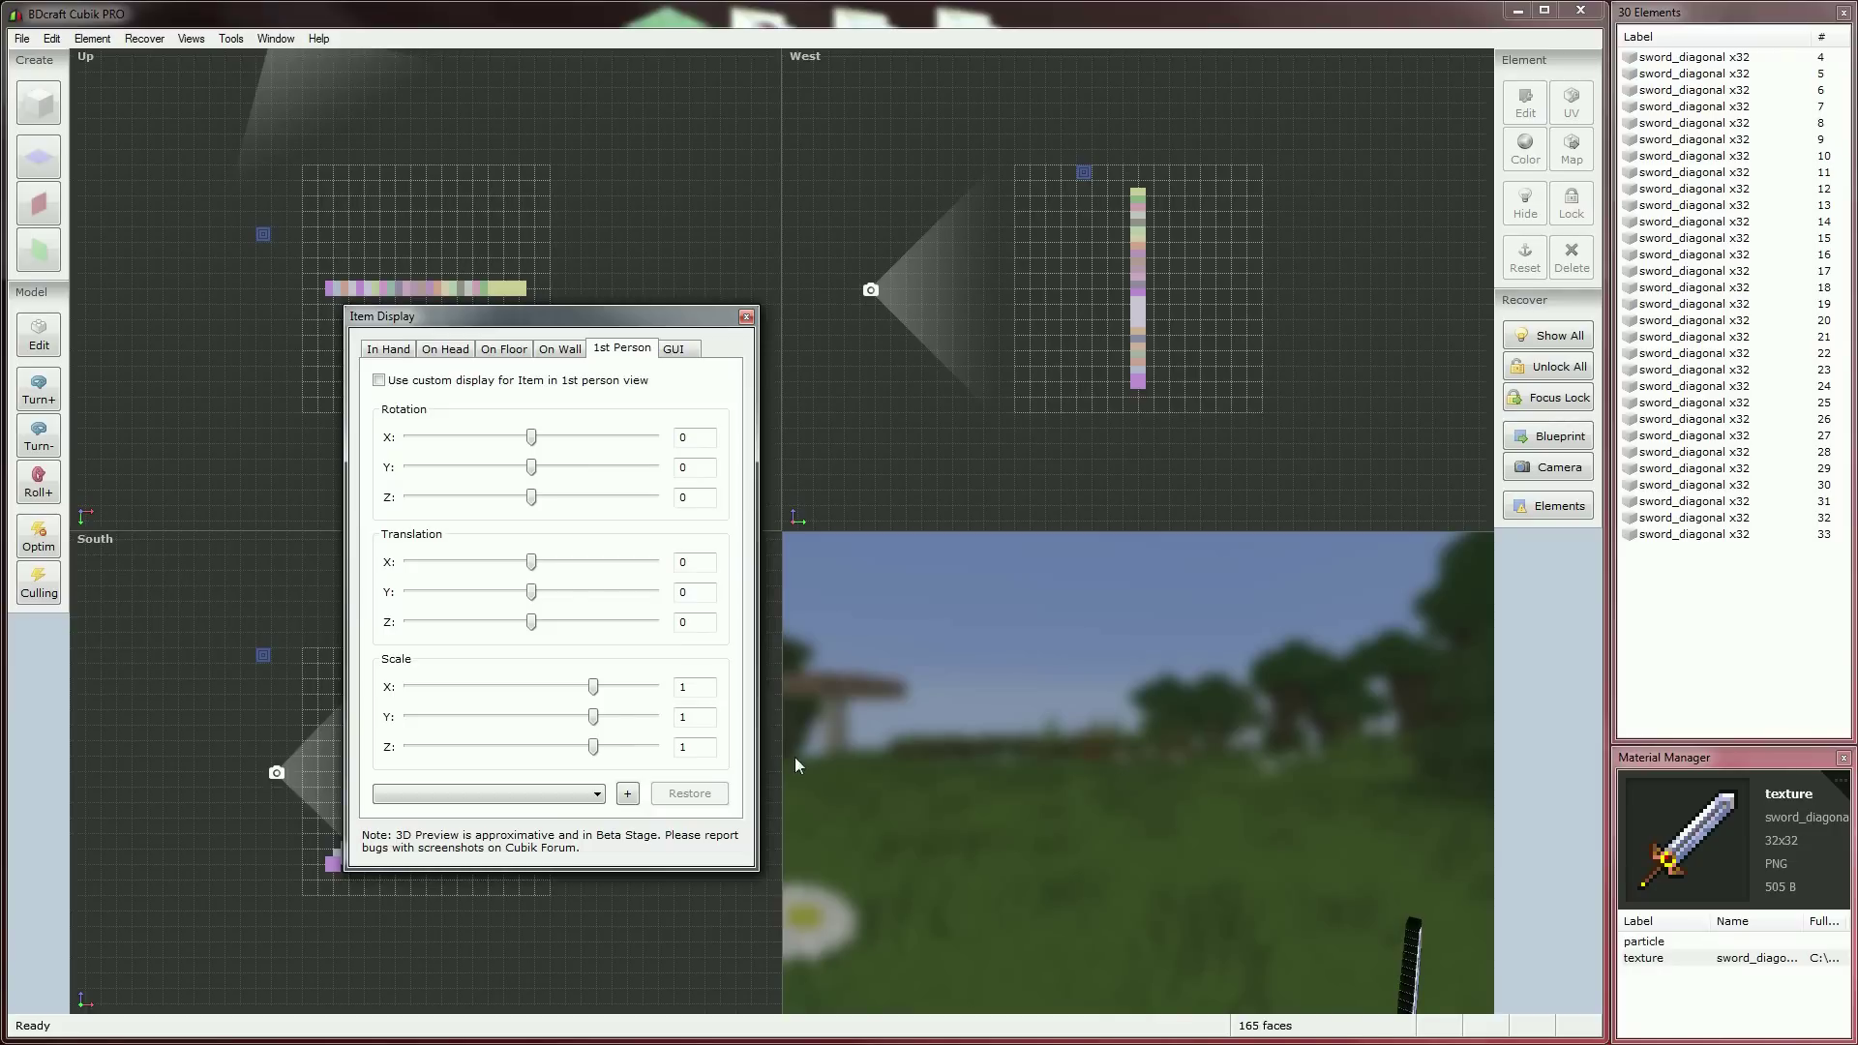
- Apply the Vanilla Item preset to the first-person display, then move on to the GUI display
click(597, 795)
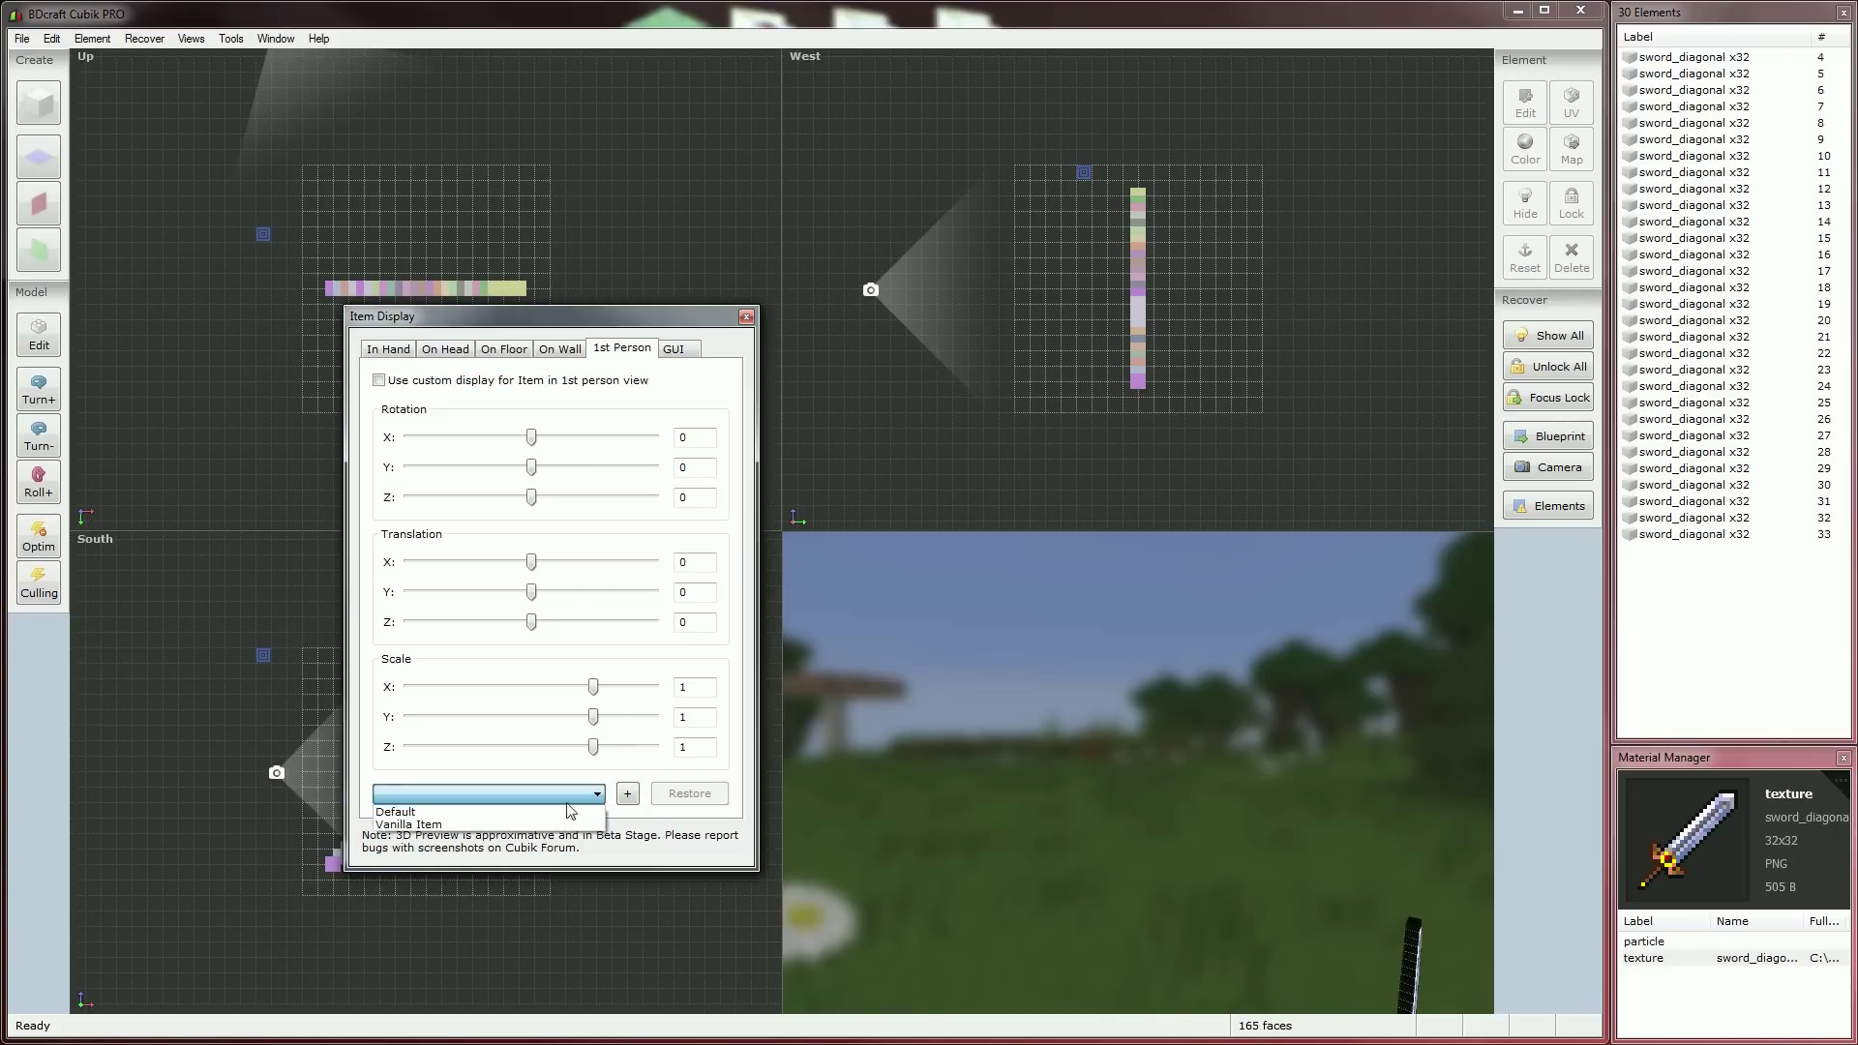
click(539, 825)
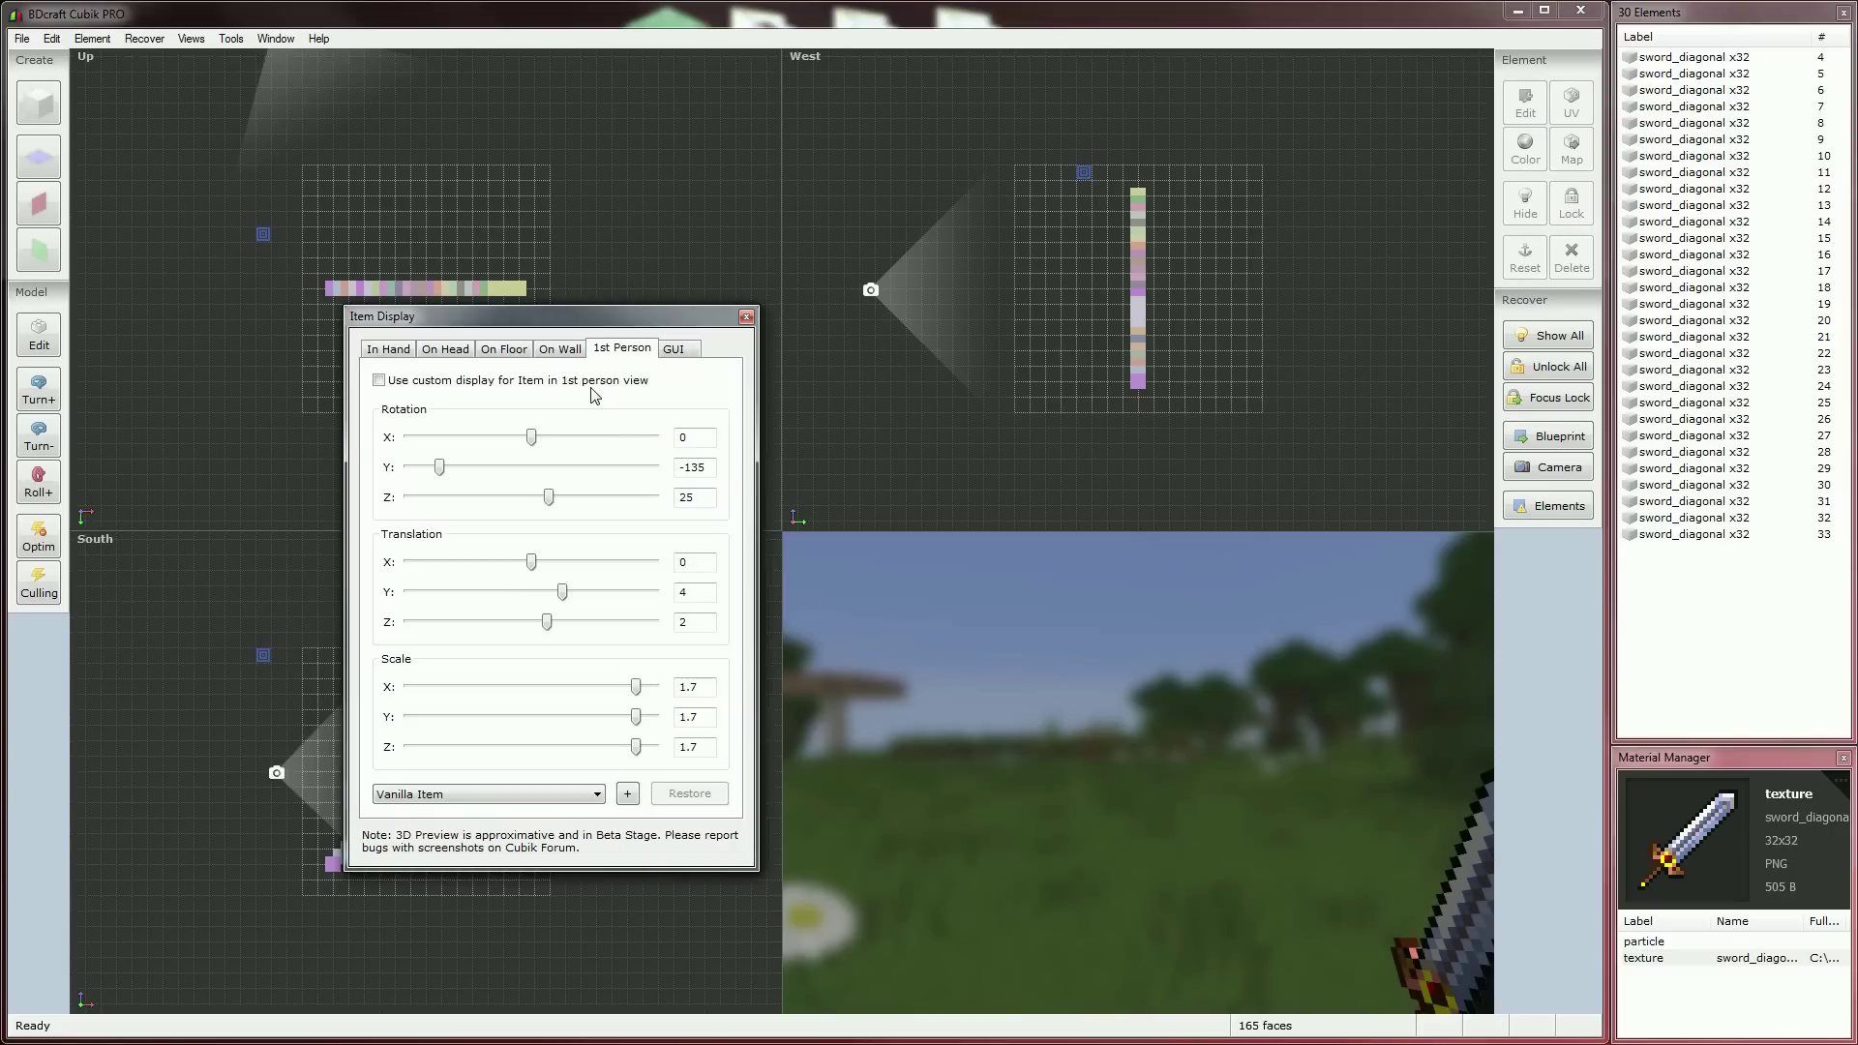
click(686, 354)
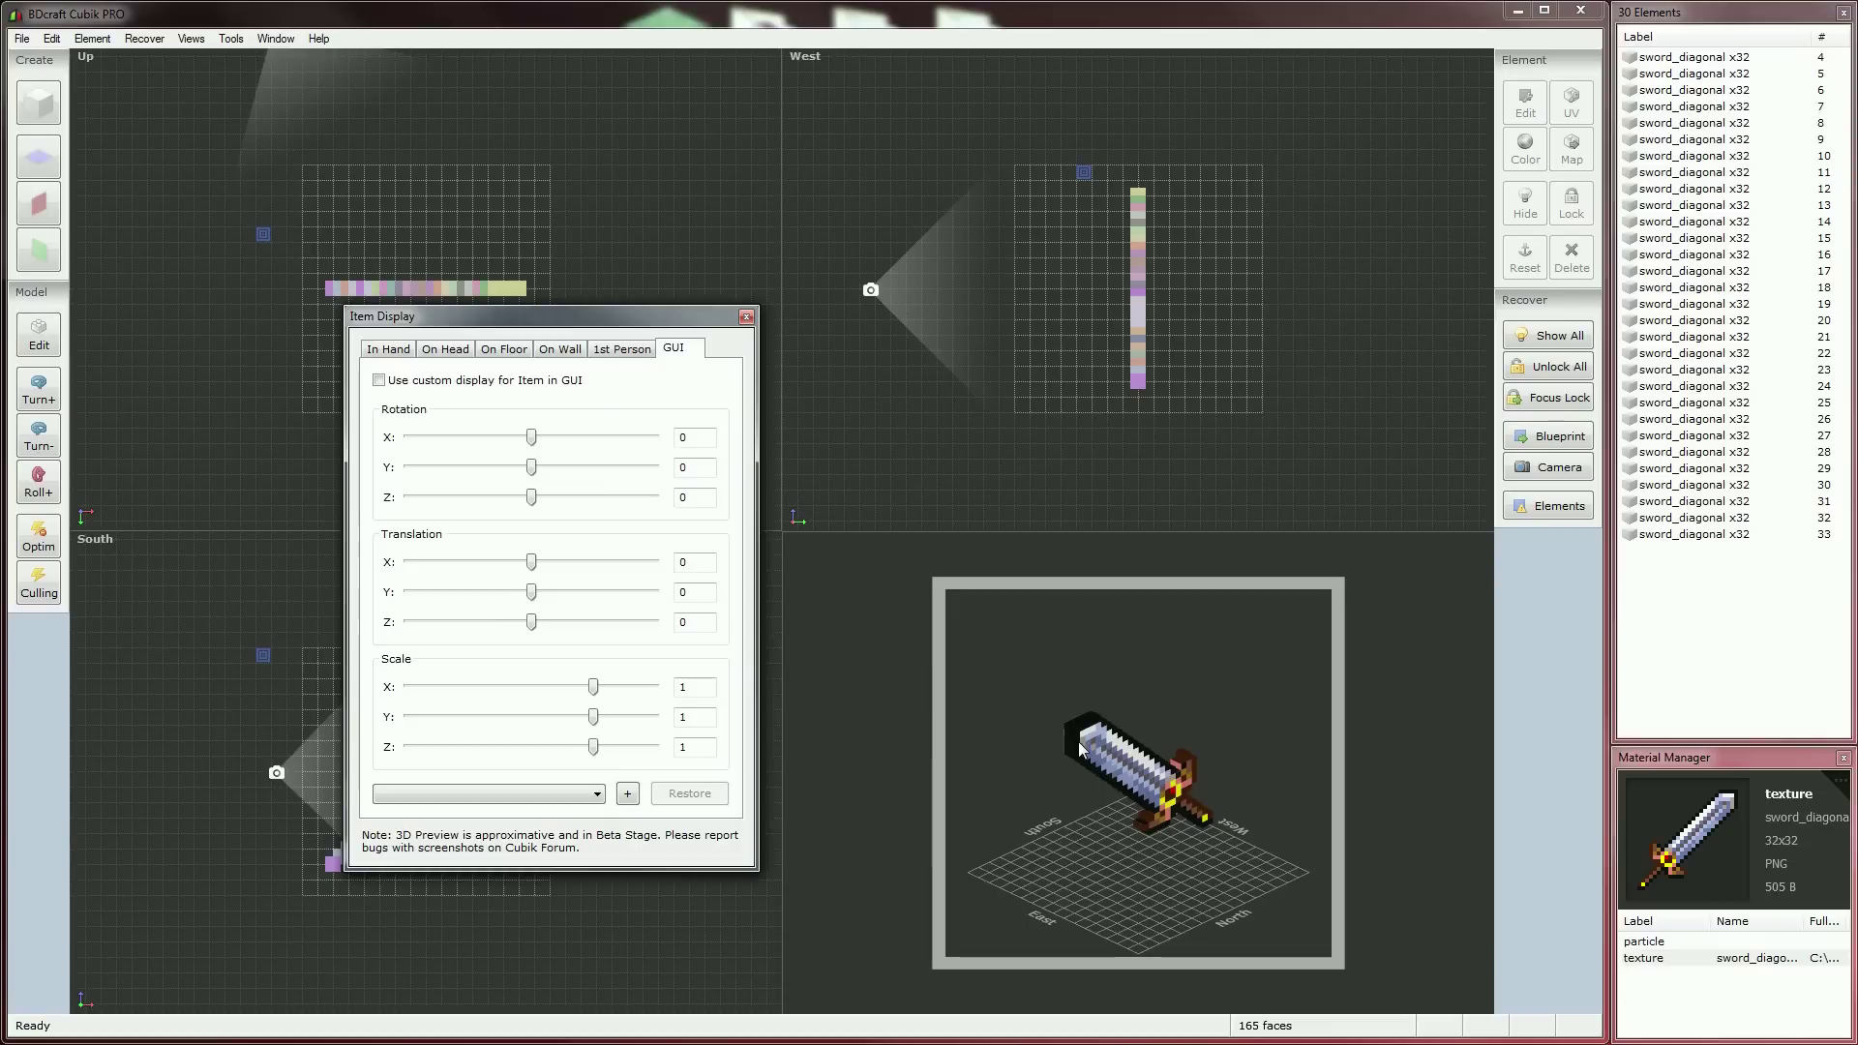
- Give the GUI display the Front preset (rotation -30/135/0, scale 1.6) and close the window
click(582, 798)
click(513, 826)
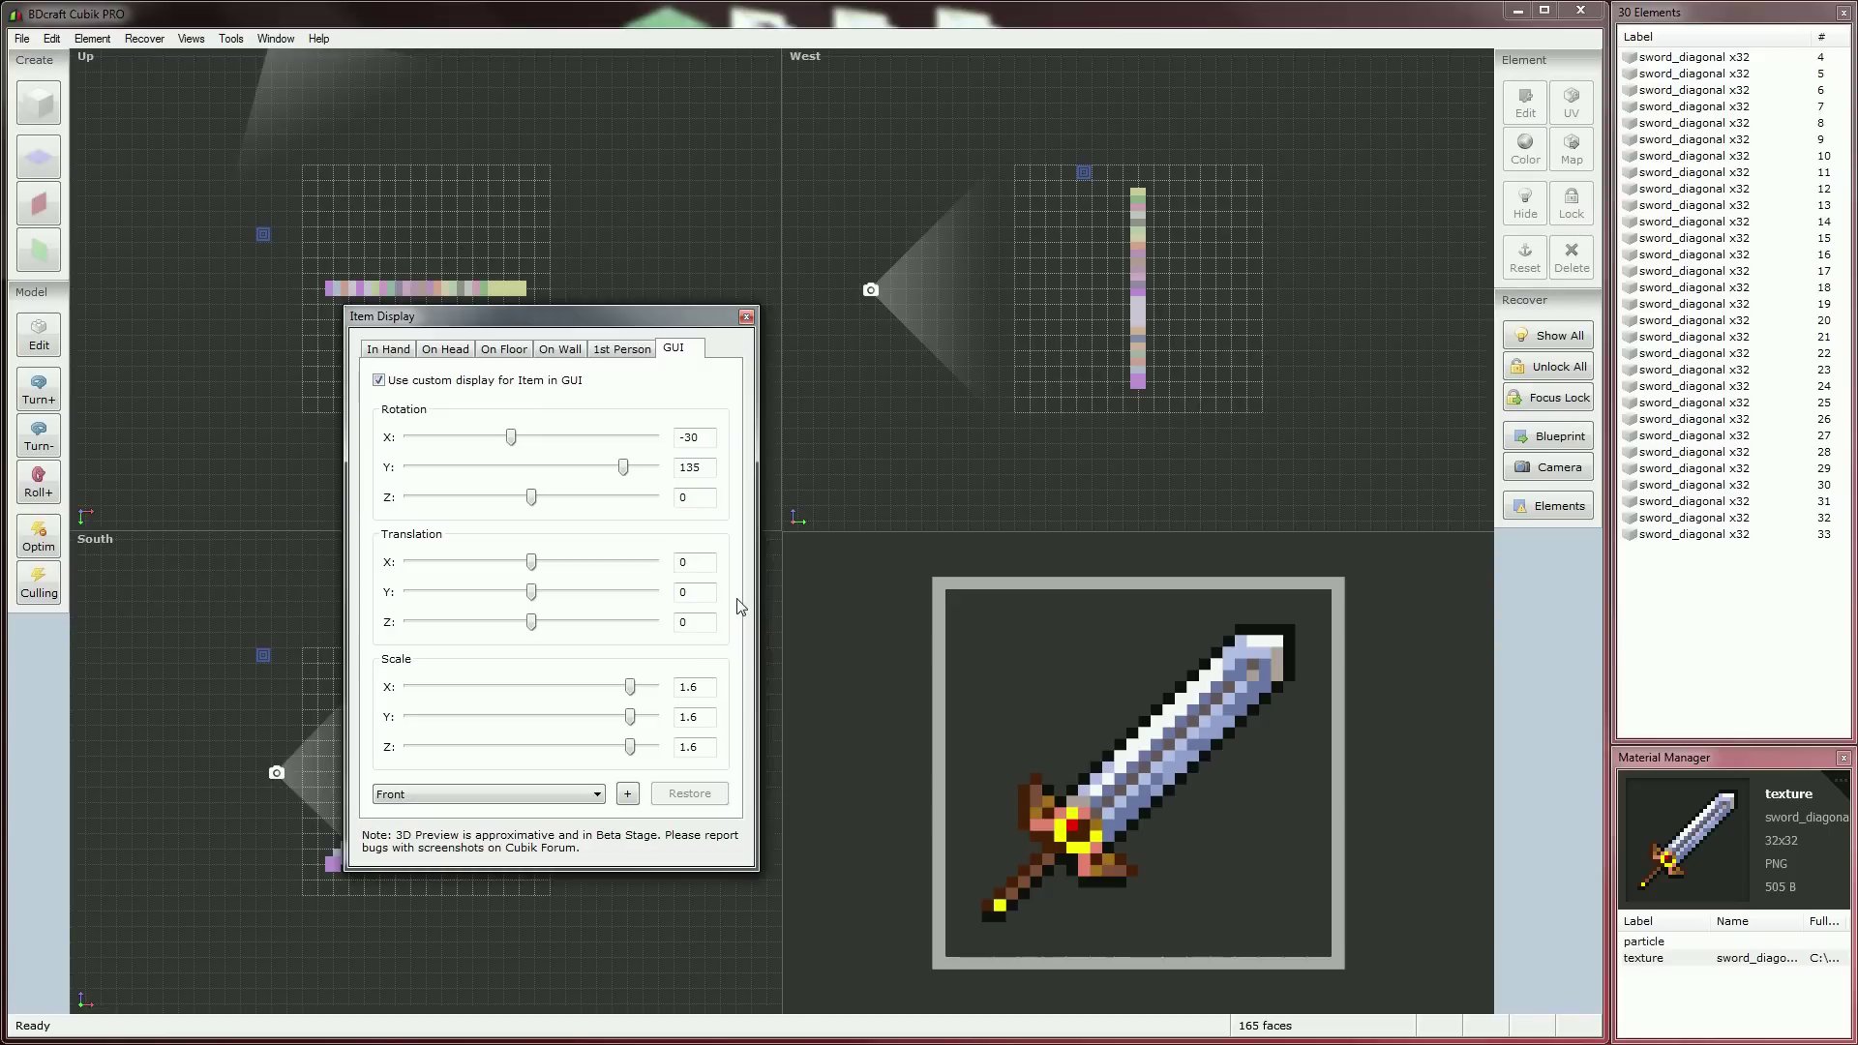
click(746, 318)
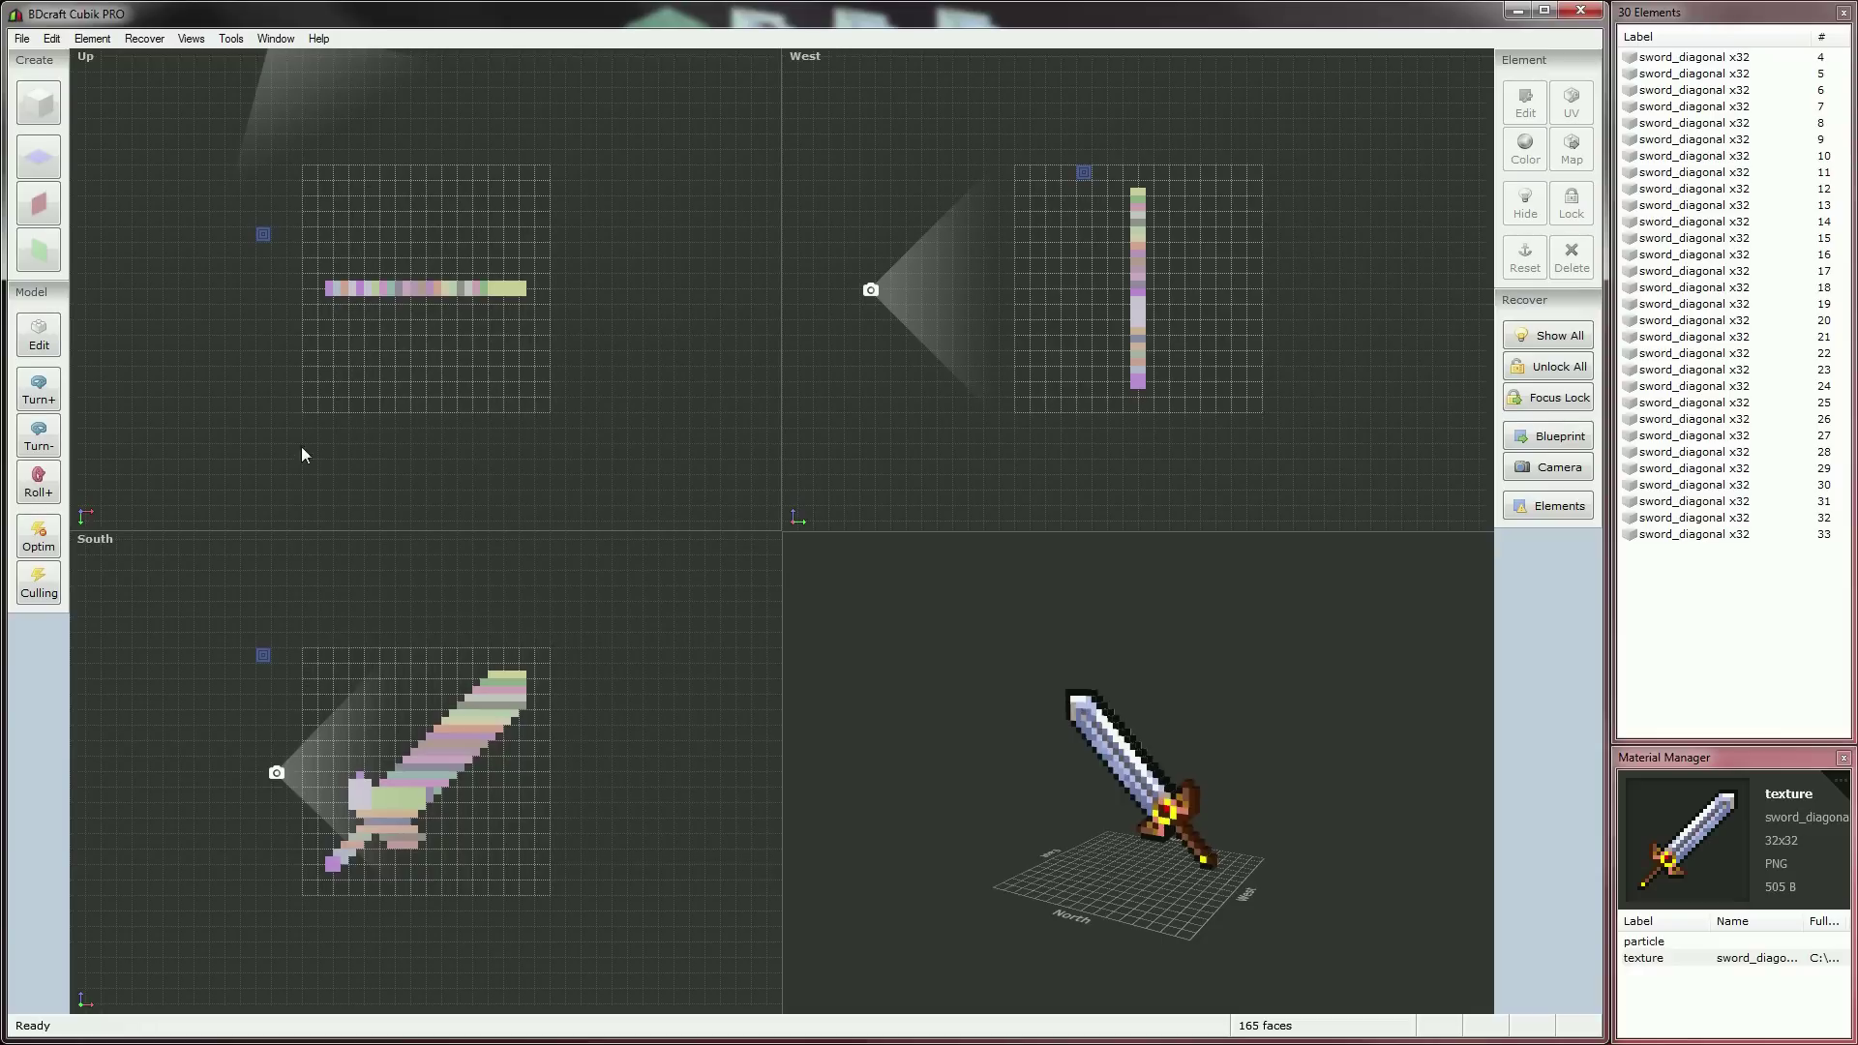
- In Model Properties, set the type to Item and rename new_model to iron_sword
click(39, 334)
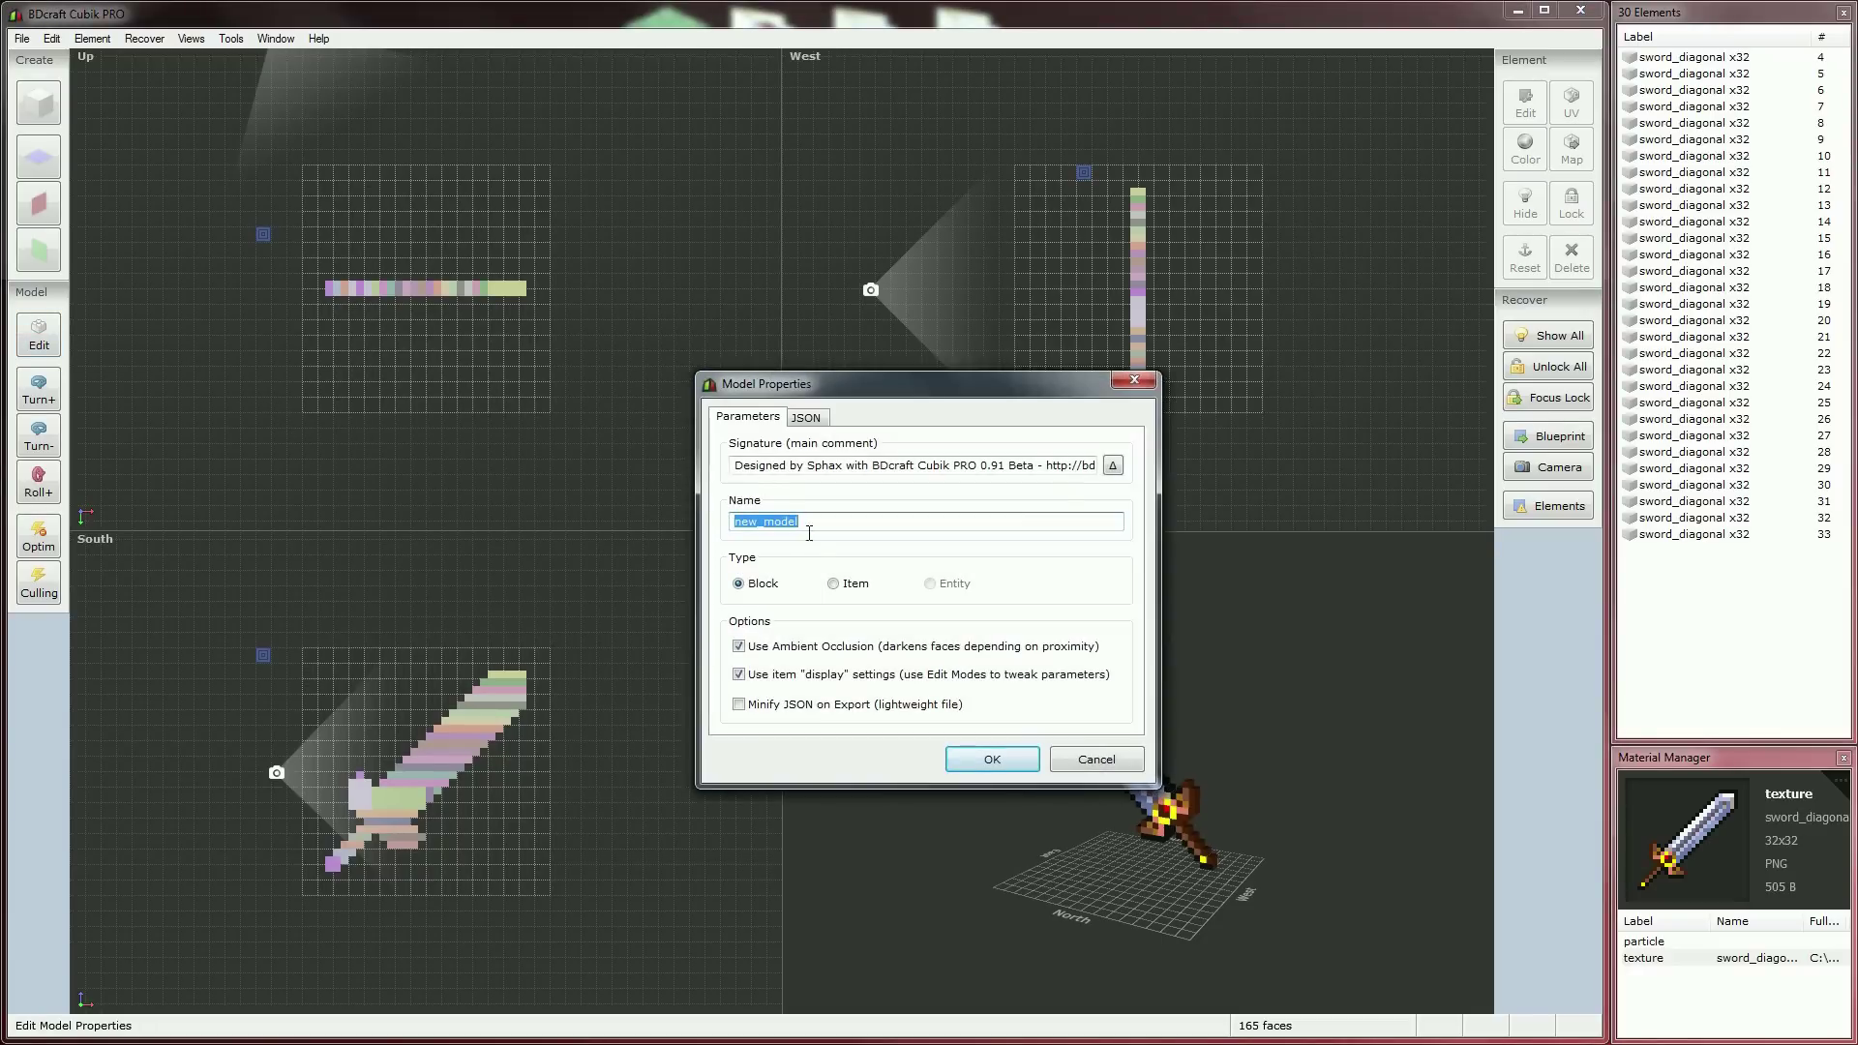
click(836, 586)
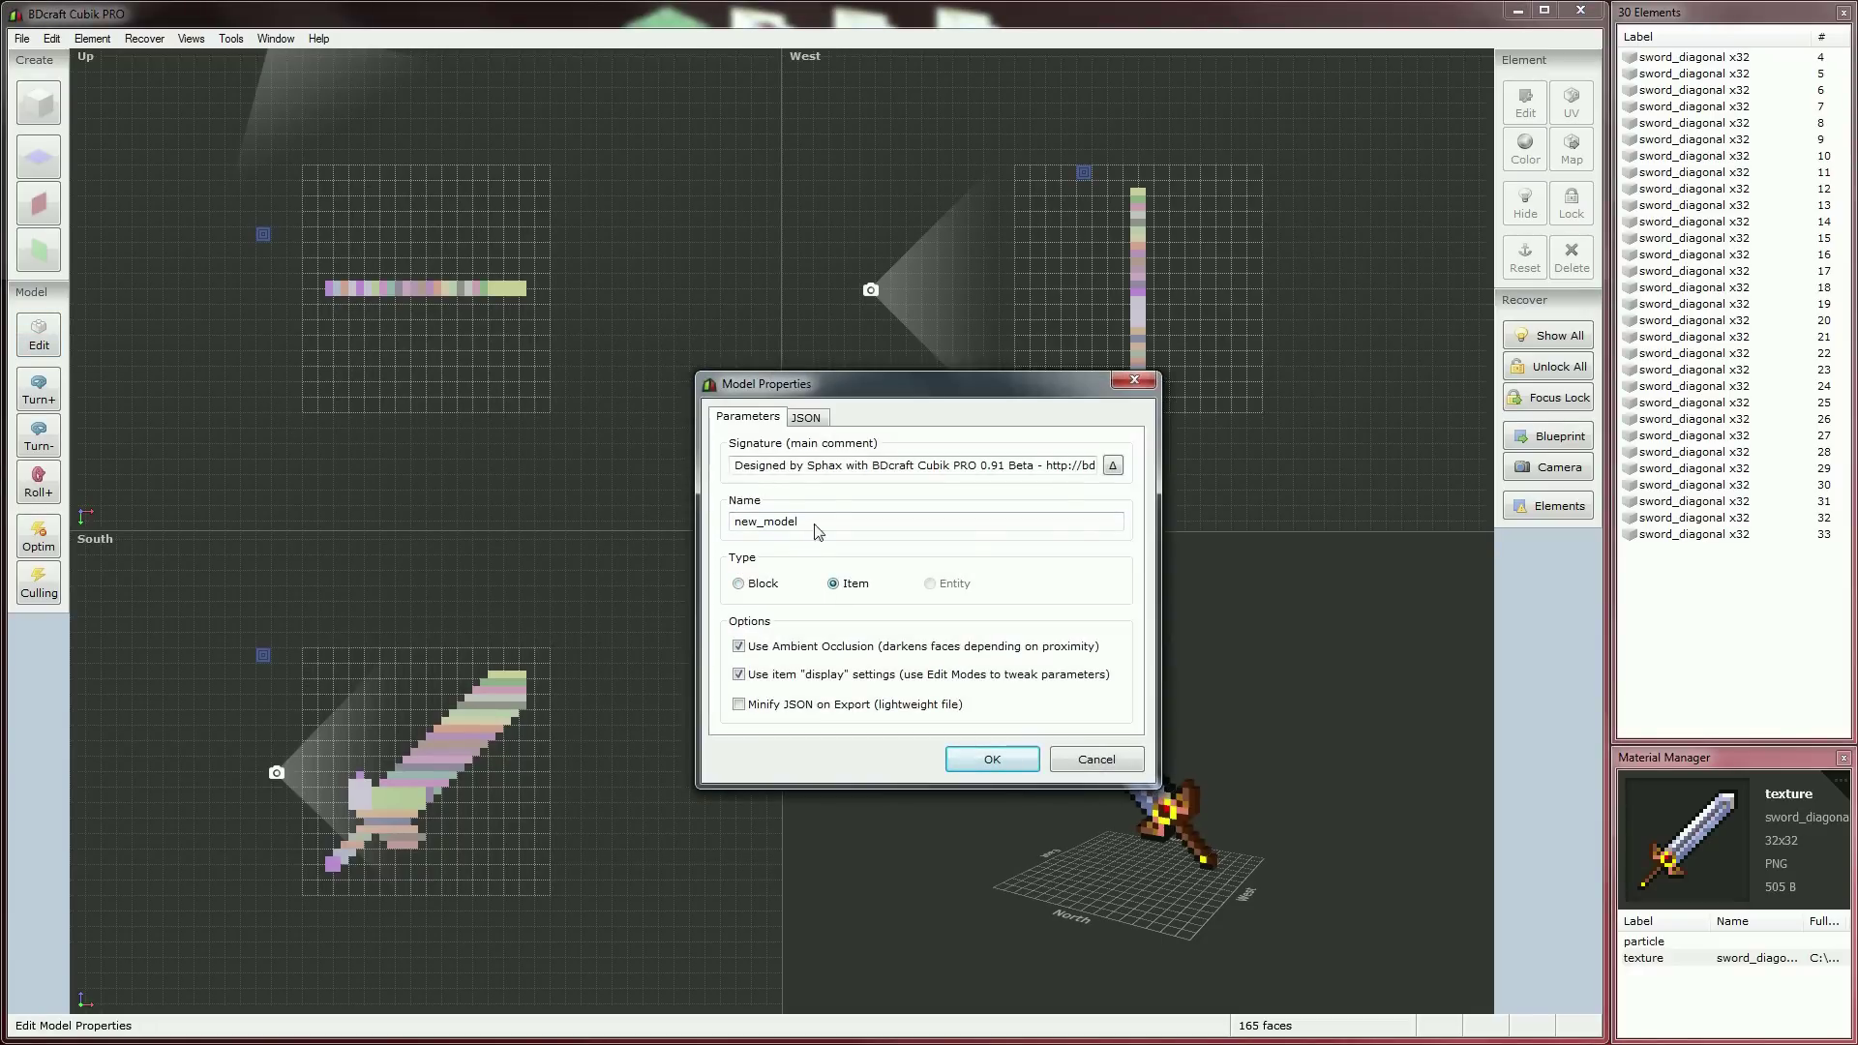
double_click(826, 521)
text(iron_sword)
click(1011, 763)
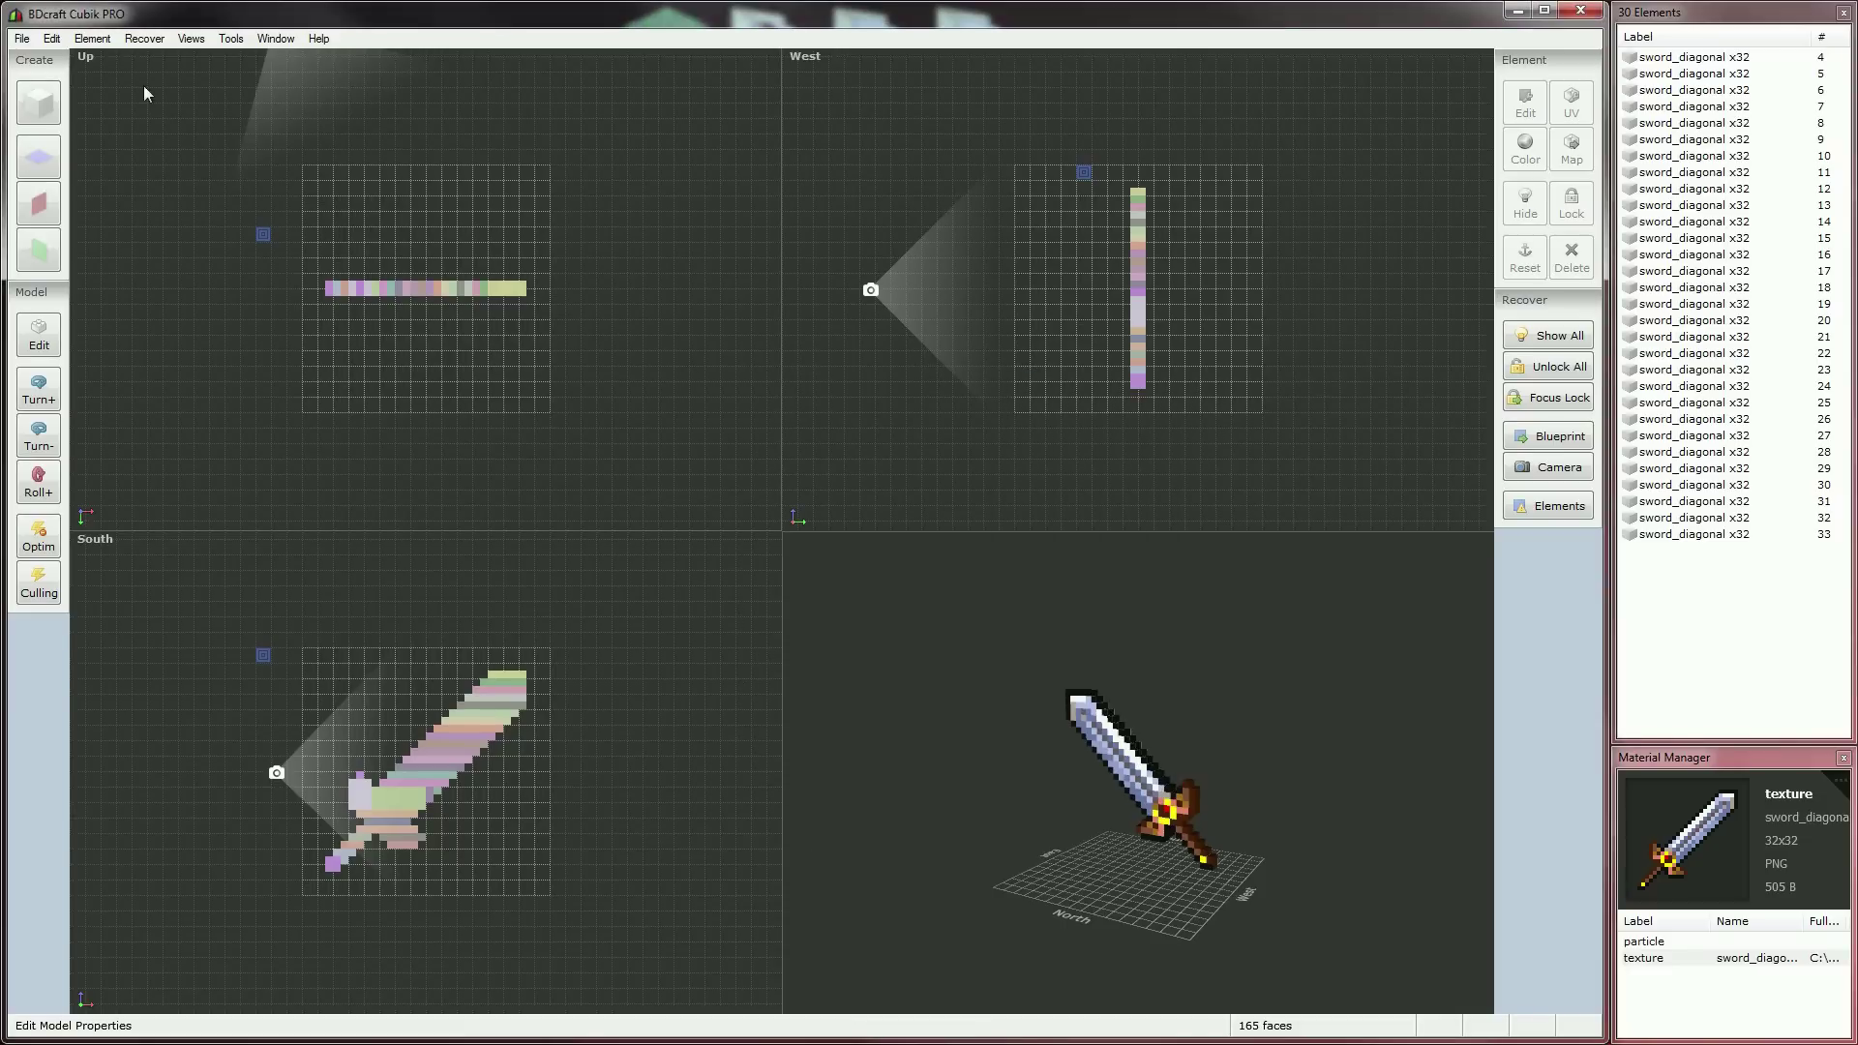
- Export the sword as iron_sword.json to the TEST pack's models/item folder, then start a new file
click(22, 38)
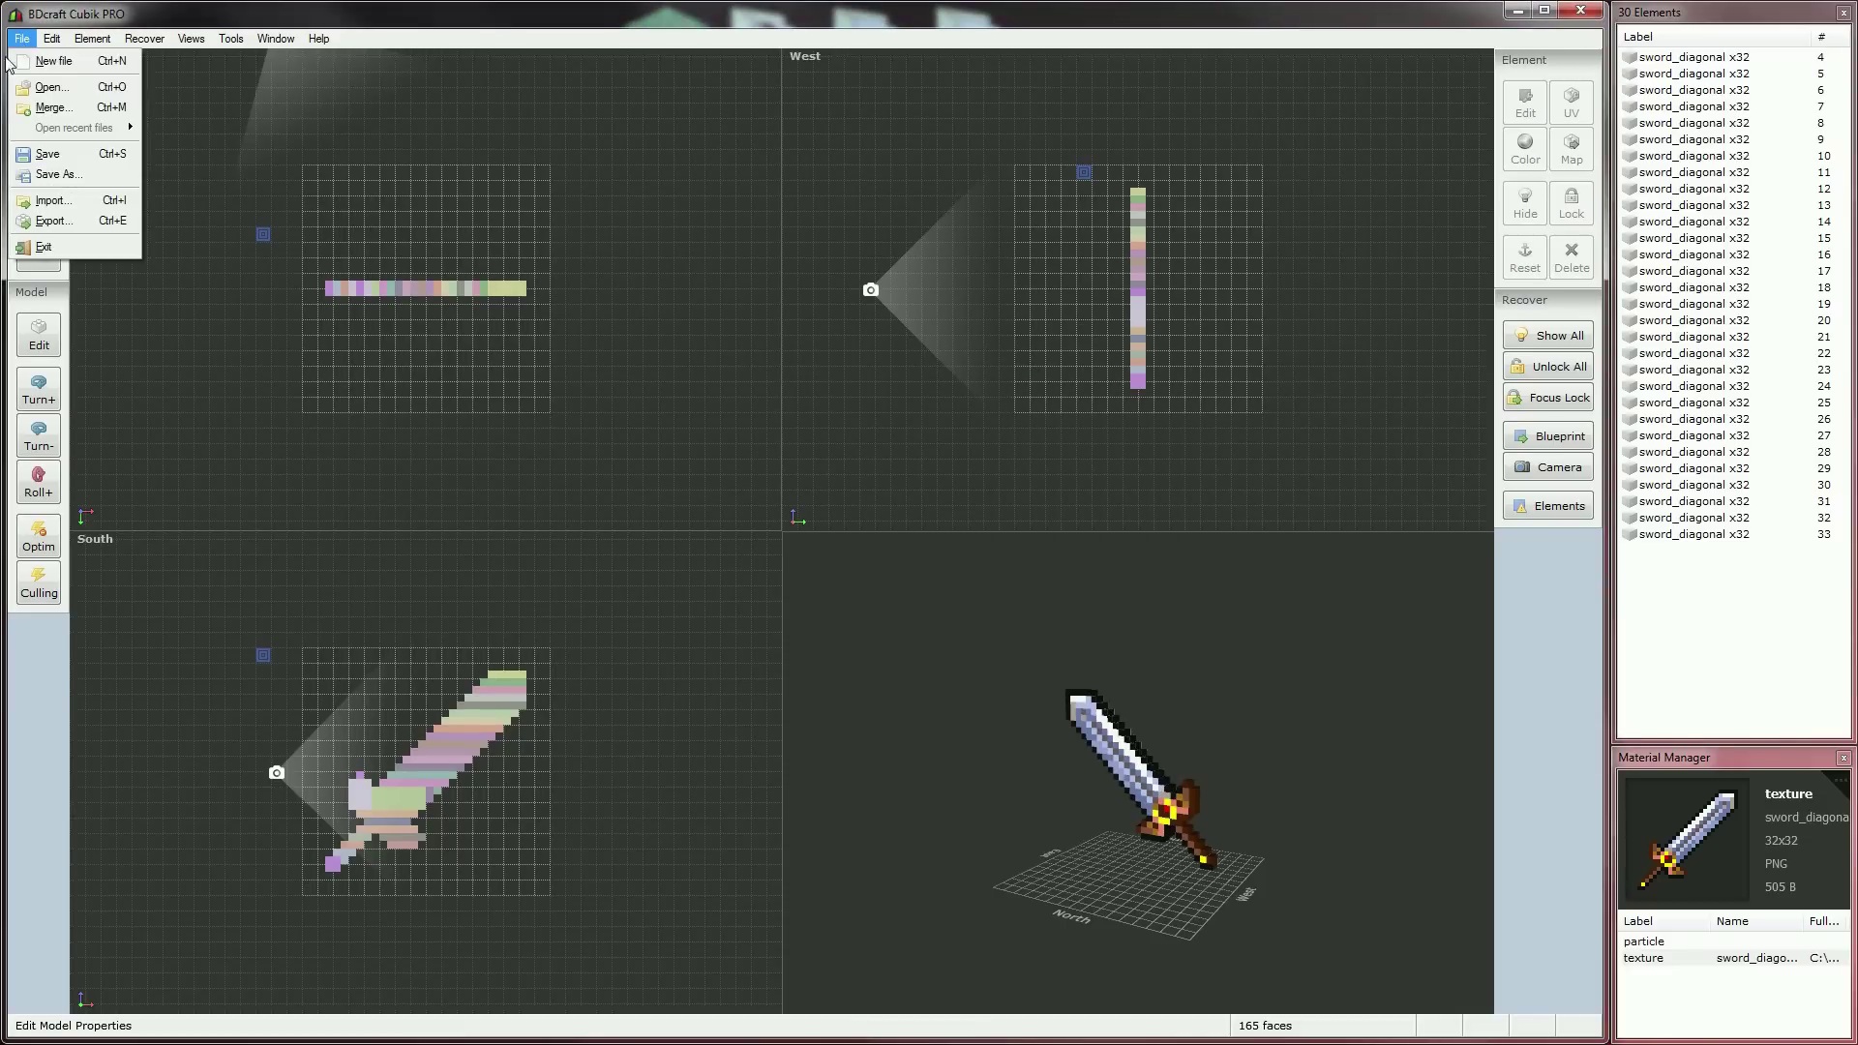
click(54, 221)
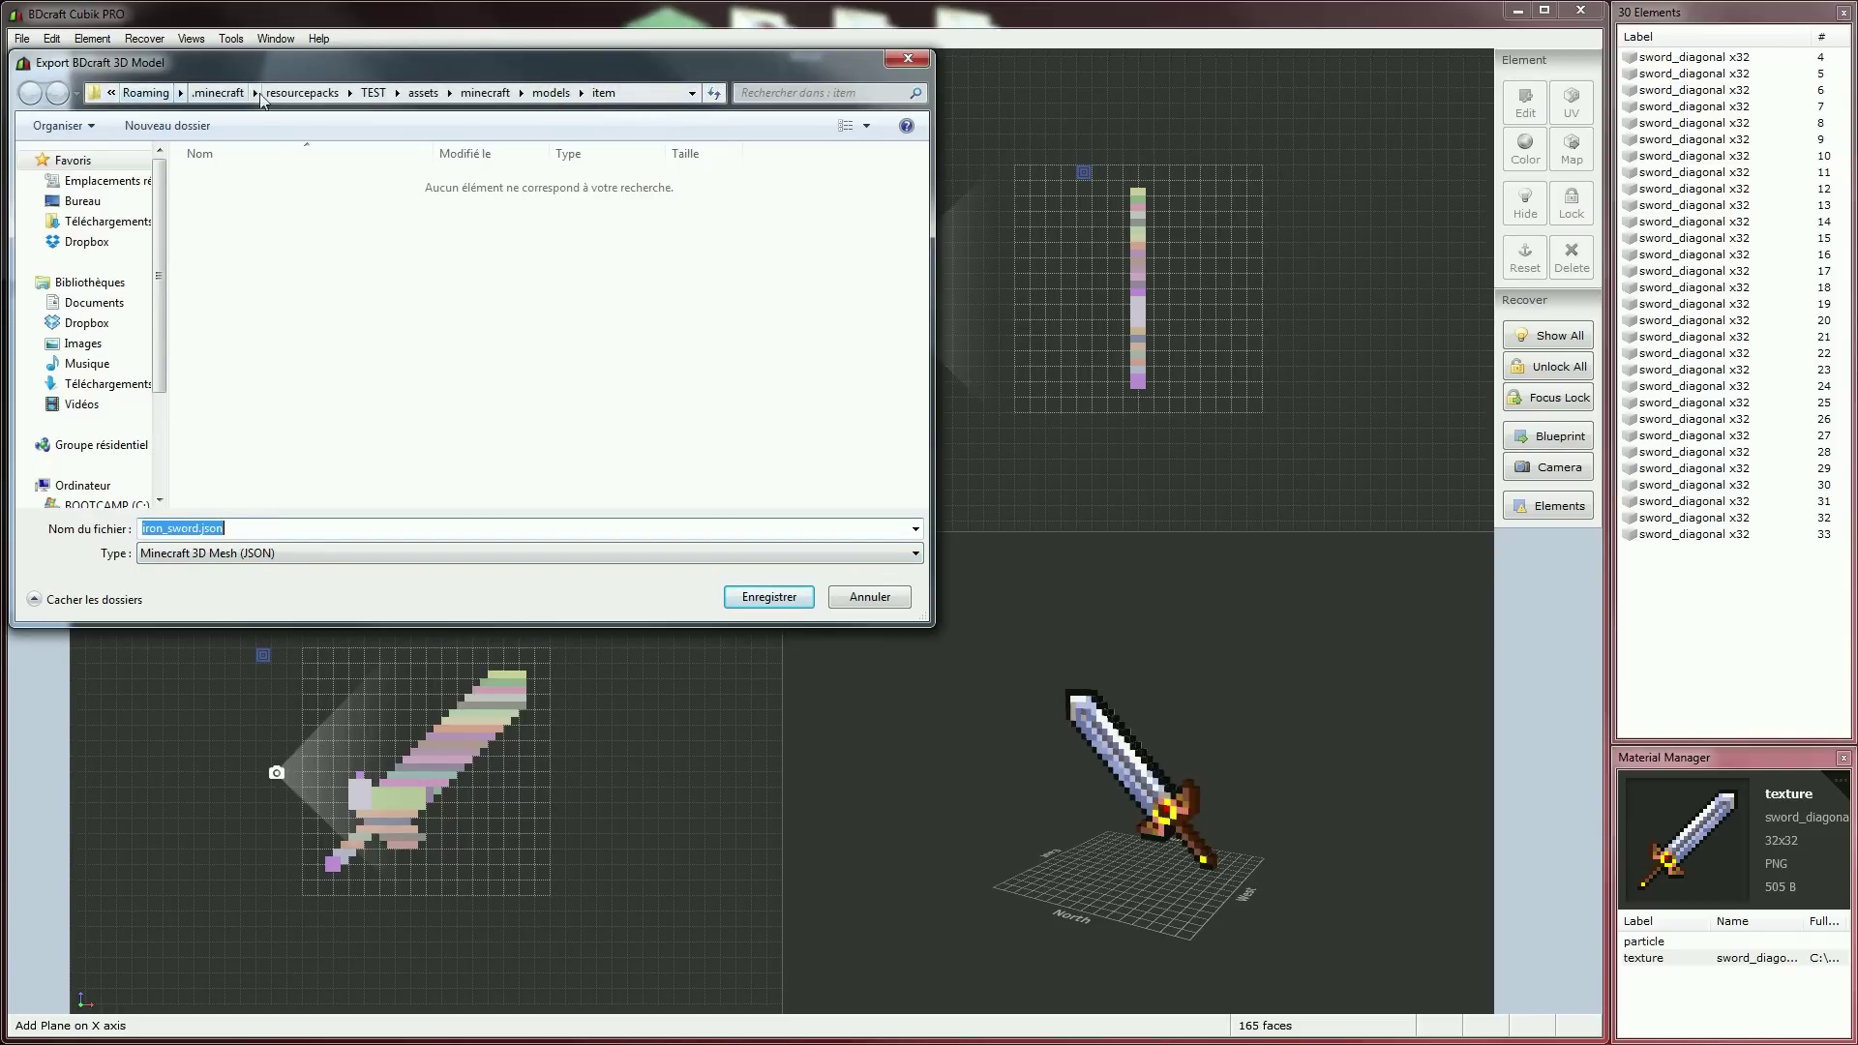
click(765, 602)
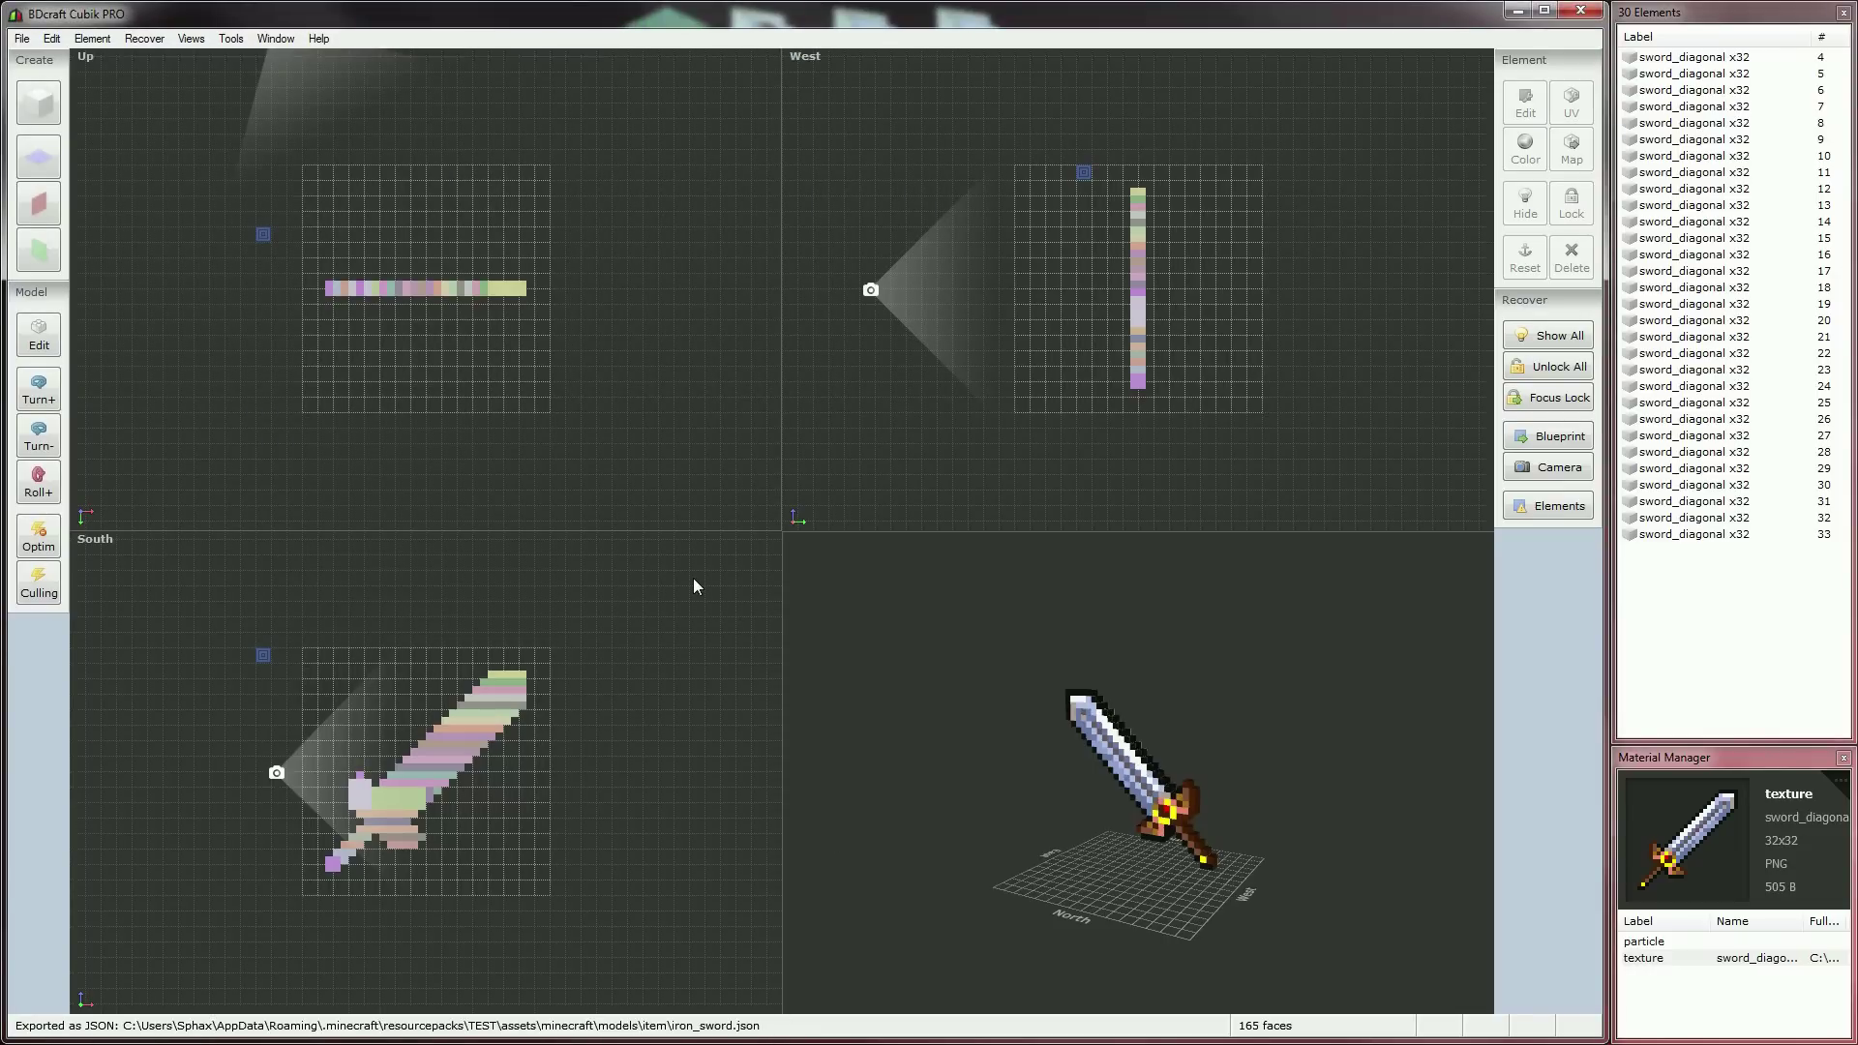
click(21, 41)
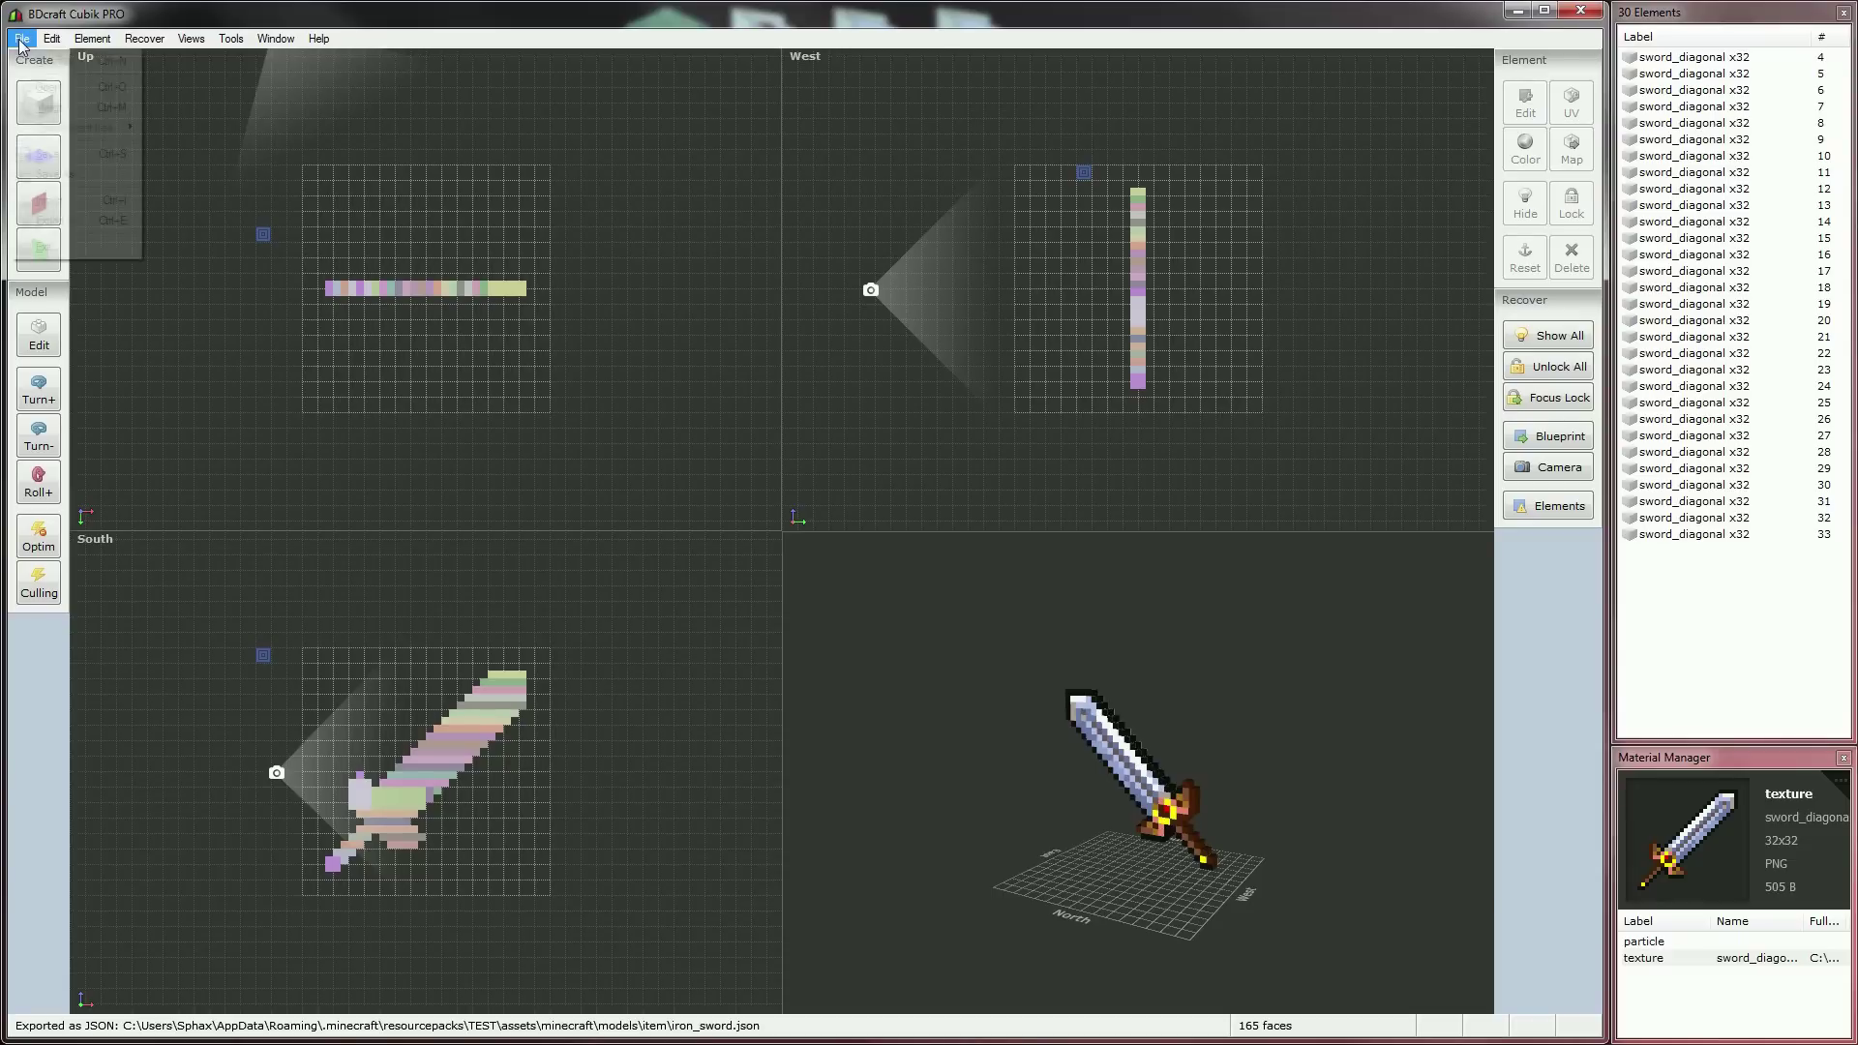
click(35, 62)
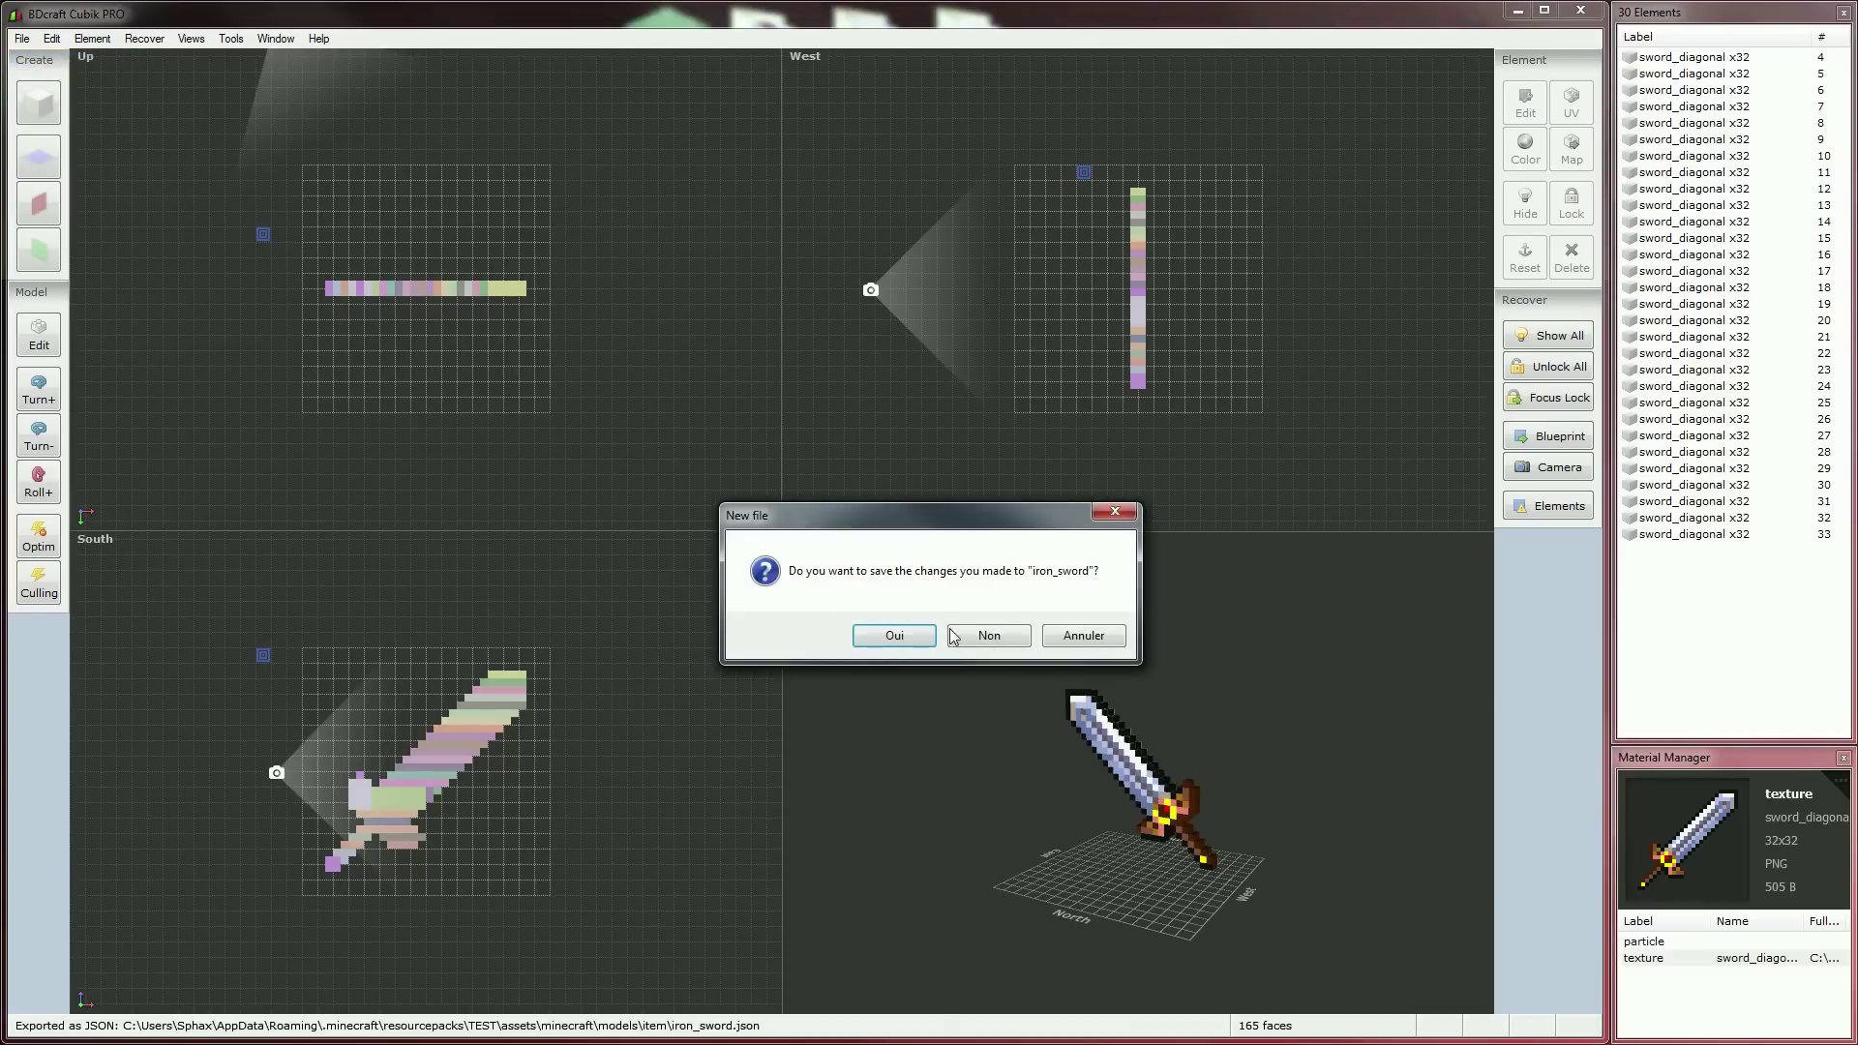